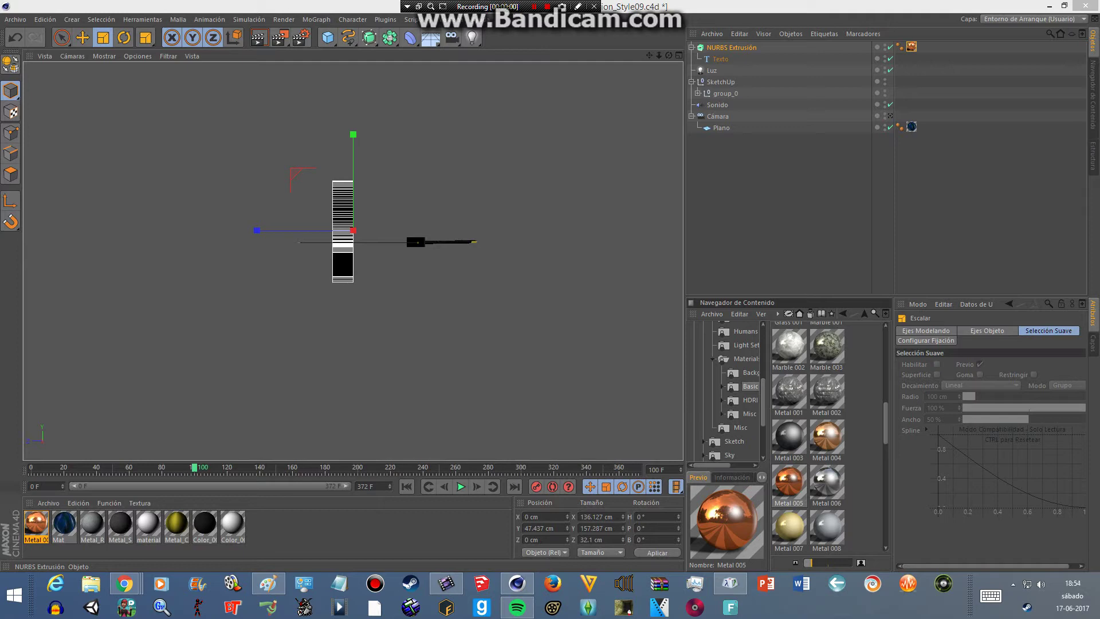
Step: Shift the S logo's pivot along Z to 16.904 cm
key(e)
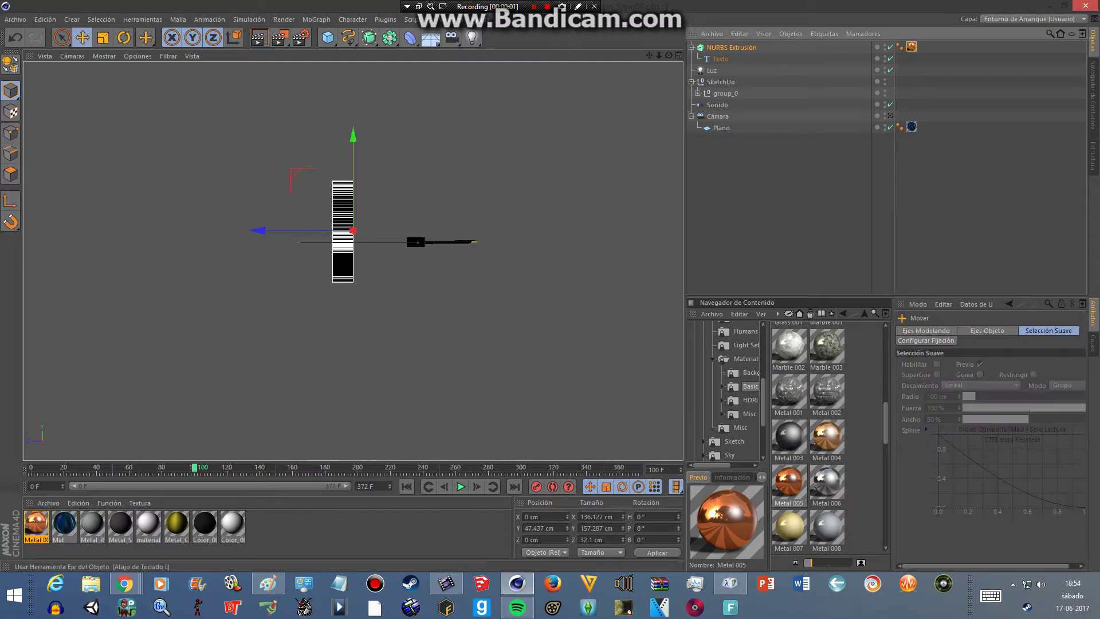
click(11, 200)
drag(255, 230, 243, 231)
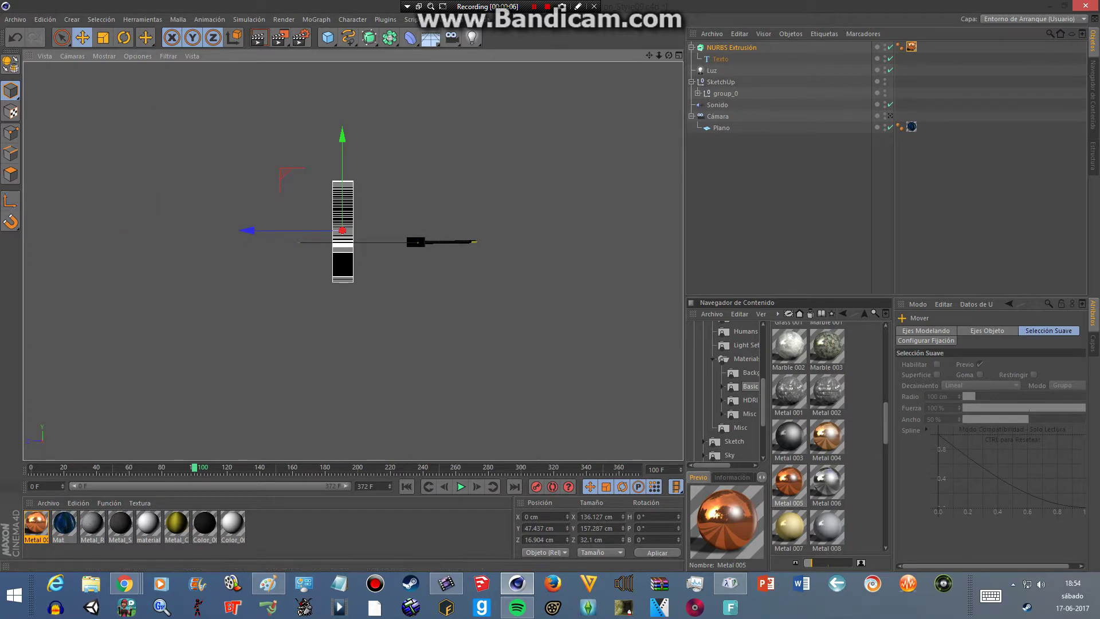
Step: Check the S from the side in perspective, then view it through the scene camera
click(72, 56)
click(88, 112)
drag(668, 55, 630, 57)
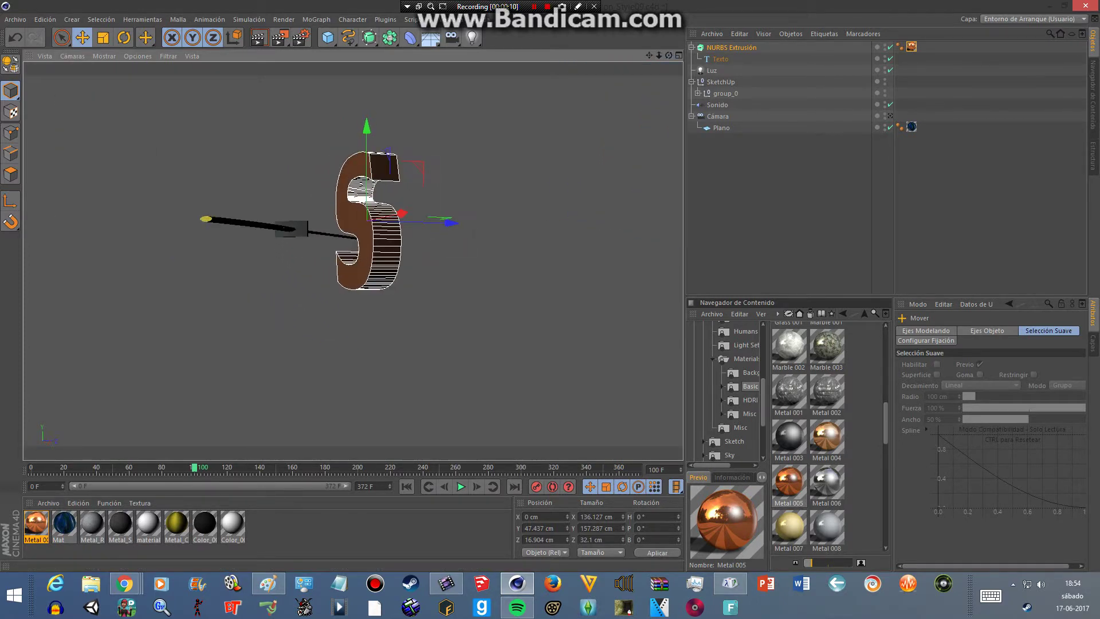
click(72, 56)
click(92, 165)
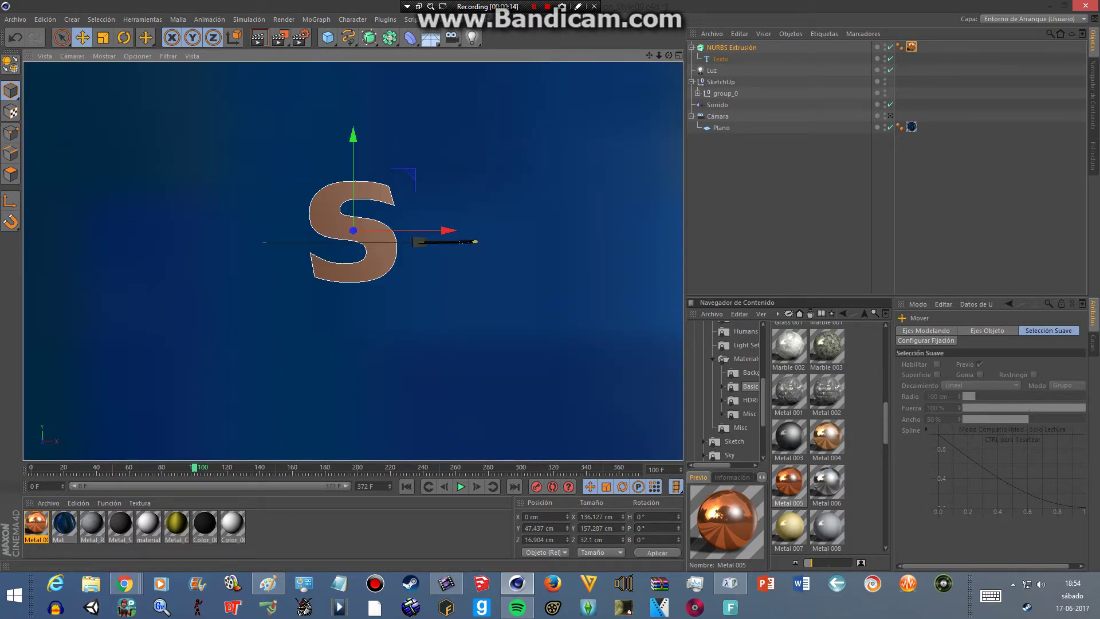
Step: Give the extrusion bevelled start and end caps with a 3.025 cm radius
click(732, 47)
click(983, 330)
click(1011, 355)
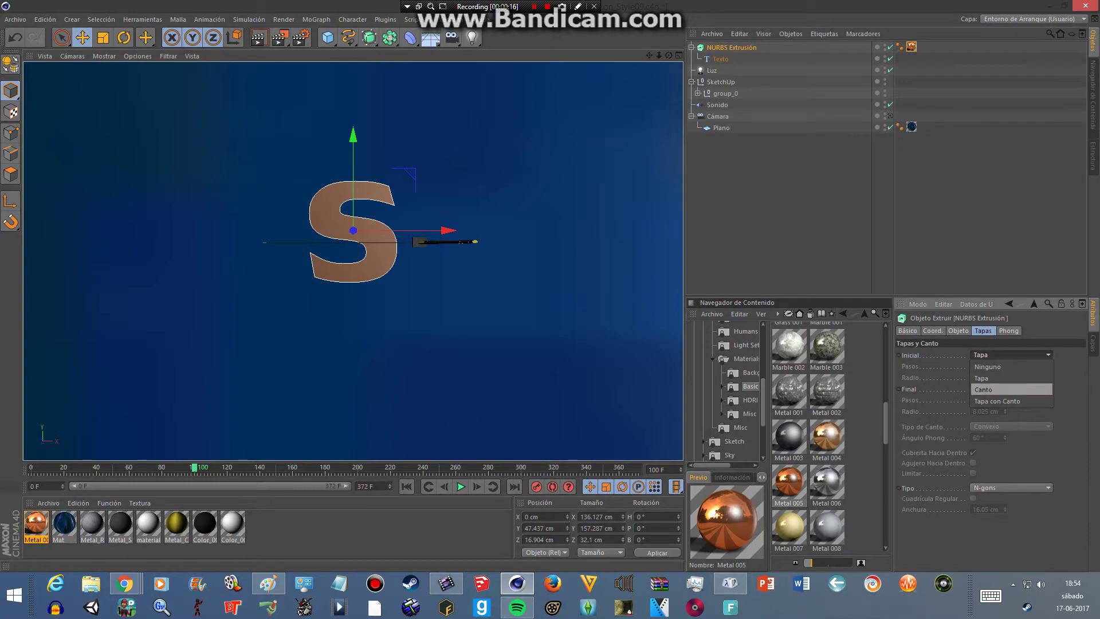
click(997, 401)
click(1010, 388)
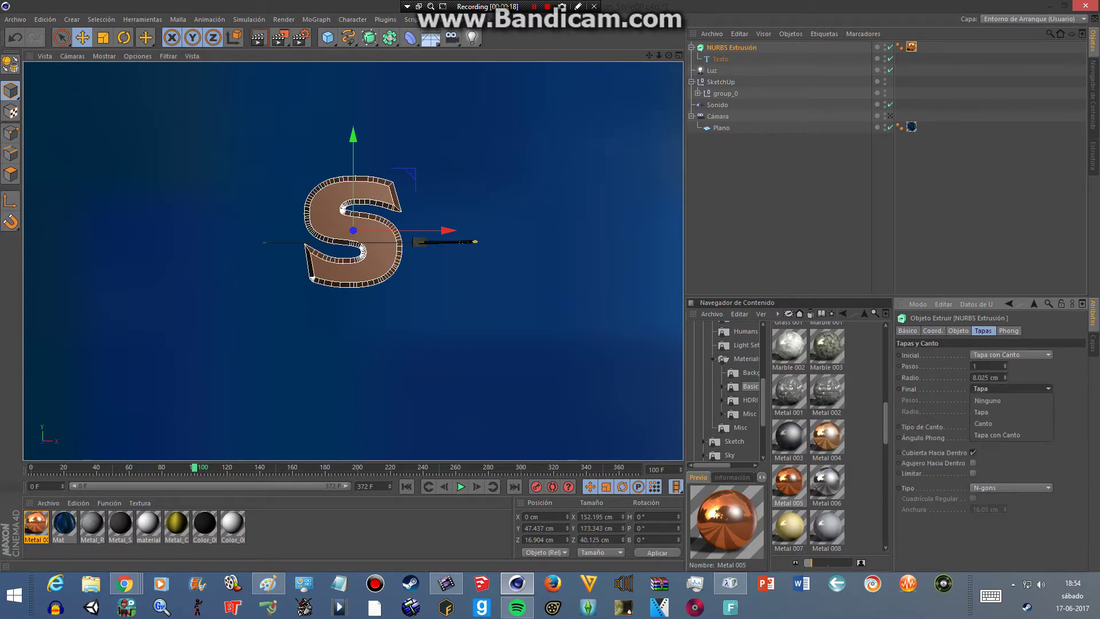
click(997, 434)
drag(1005, 377, 1005, 385)
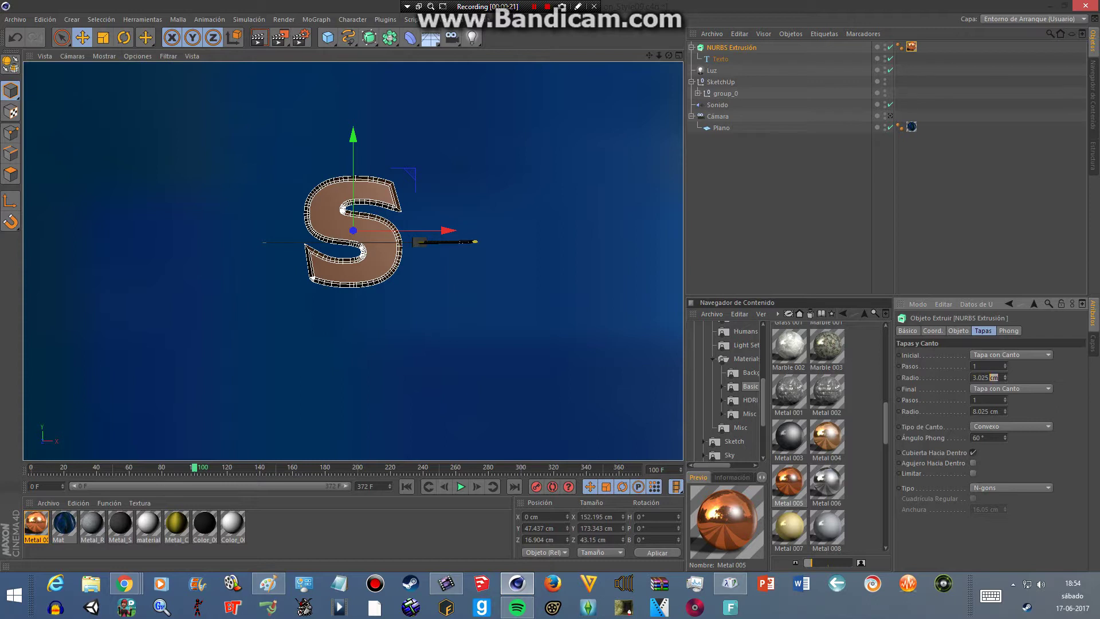
key(Return)
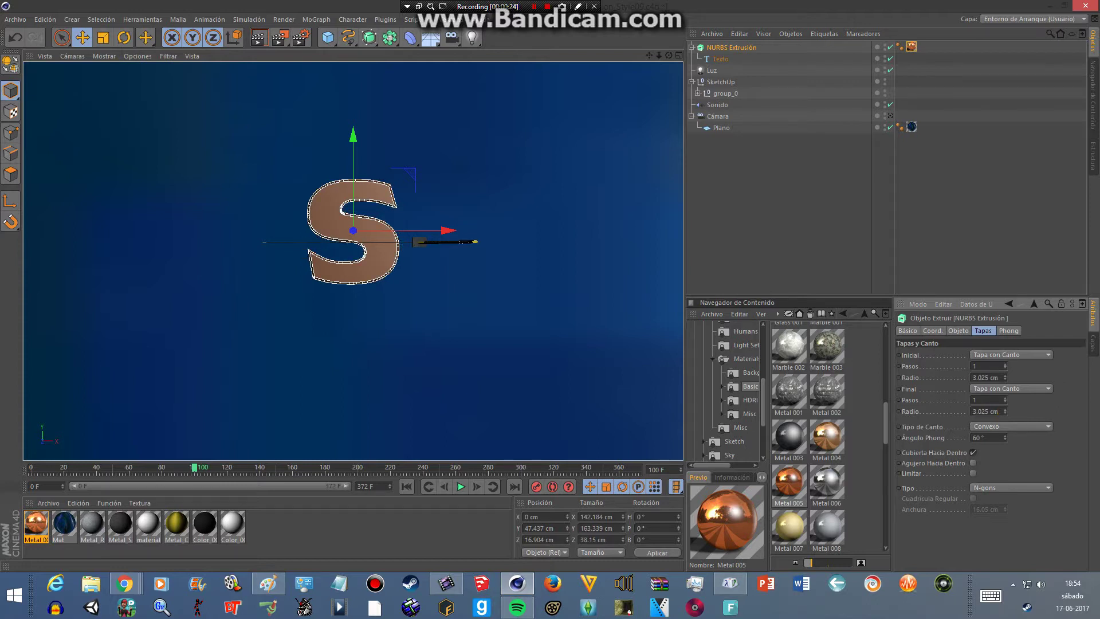
Step: Inspect the S side-on in perspective and raise the bevel steps to 10
click(72, 56)
click(86, 111)
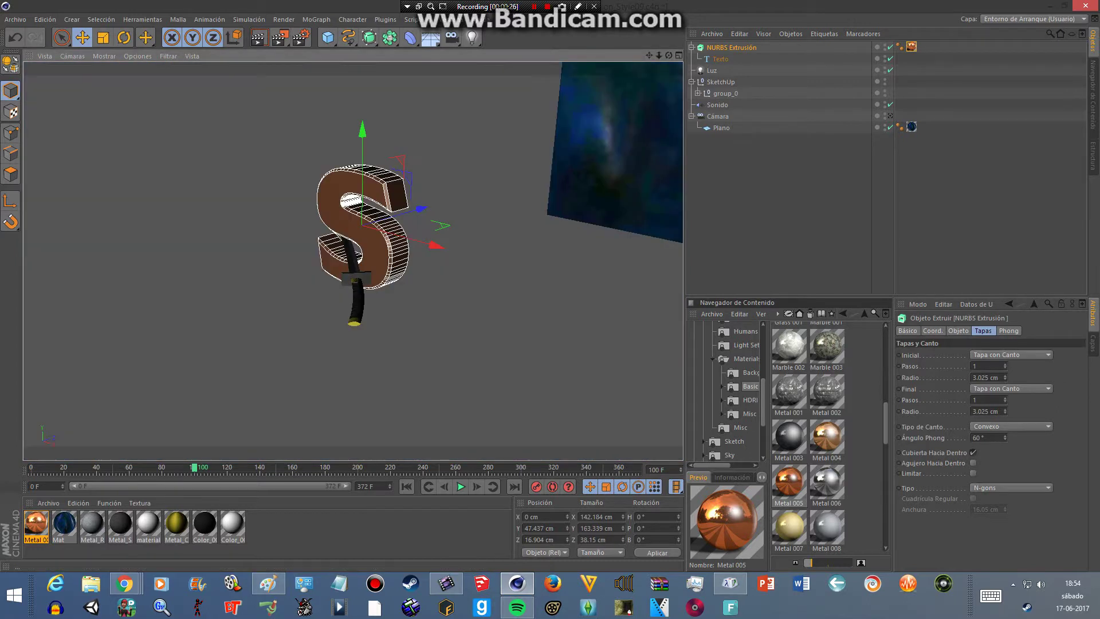
scroll(367, 252, up, 3)
alt+drag(367, 252, 286, 252)
mouse_move(1004, 366)
mouse_down()
mouse_move(1004, 344)
mouse_move(1004, 355)
mouse_up()
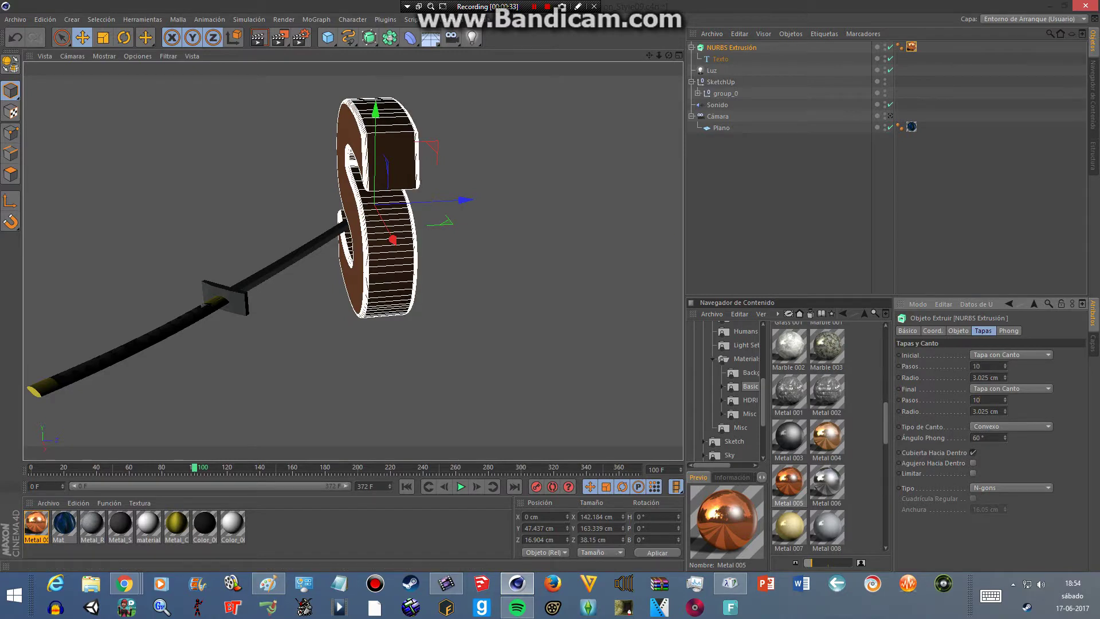
Step: At frame 185, move the S back to X -116.201, Y 80.842, Z 295.904
click(890, 115)
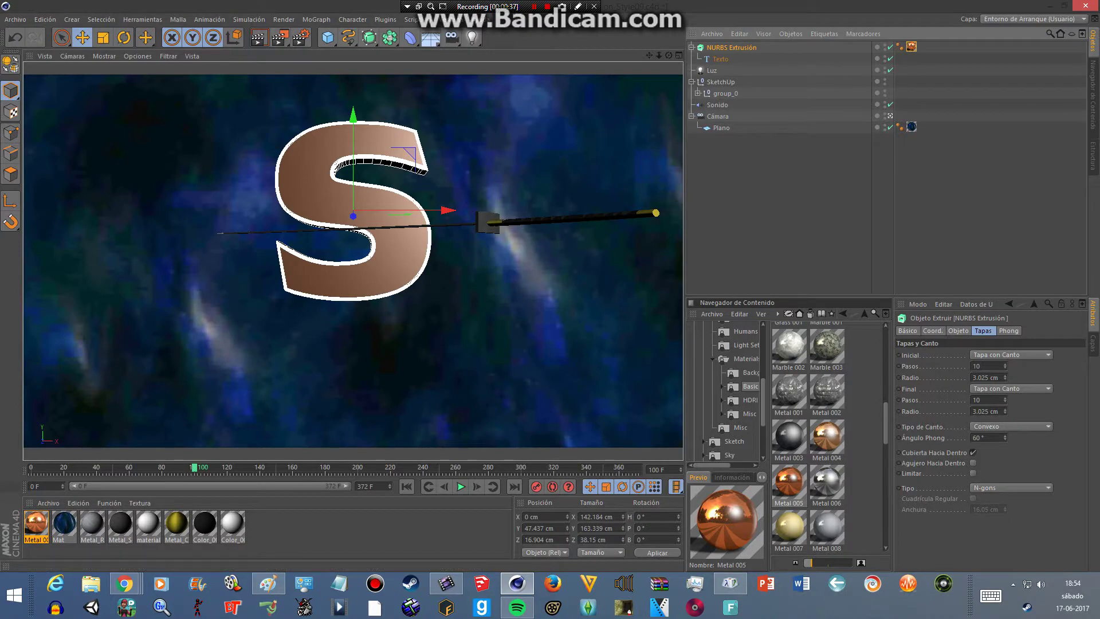
click(461, 486)
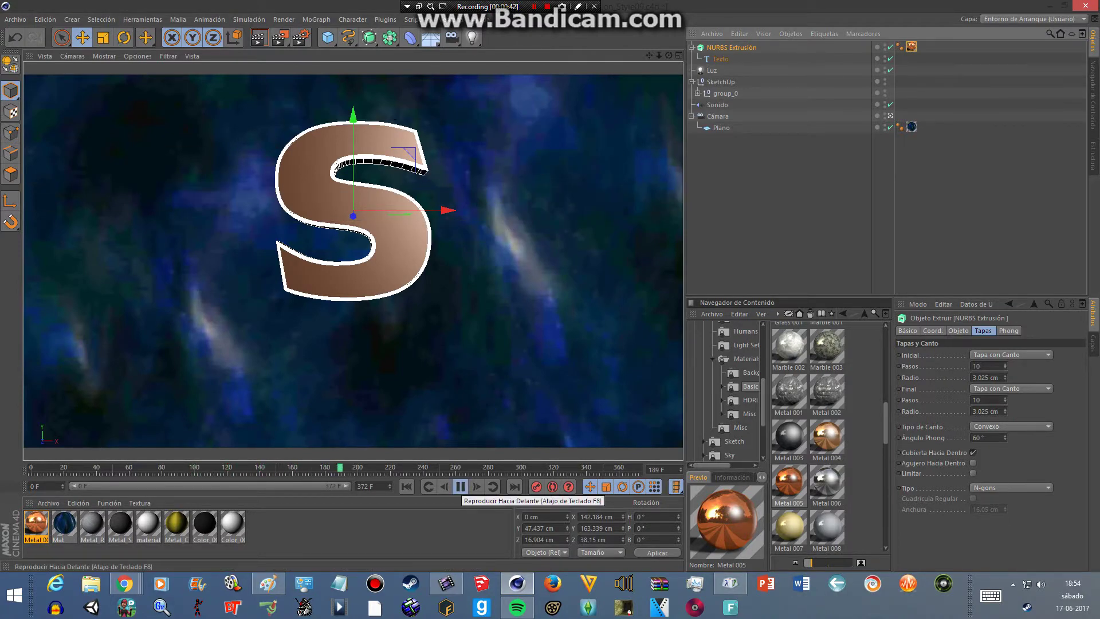
click(460, 487)
click(333, 467)
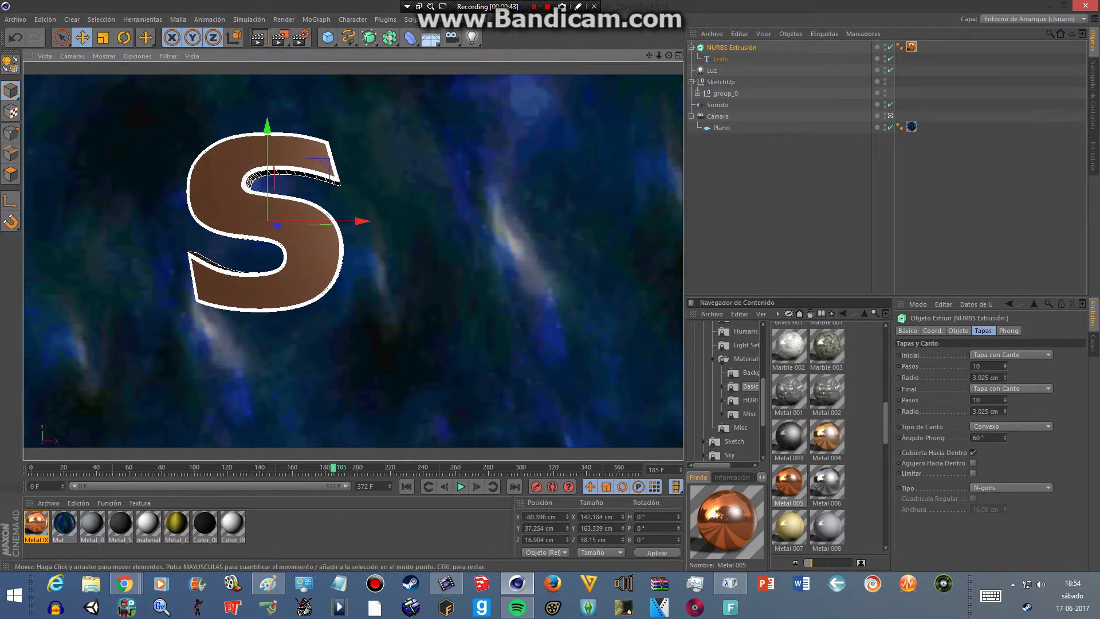
click(931, 331)
drag(277, 225, 277, 208)
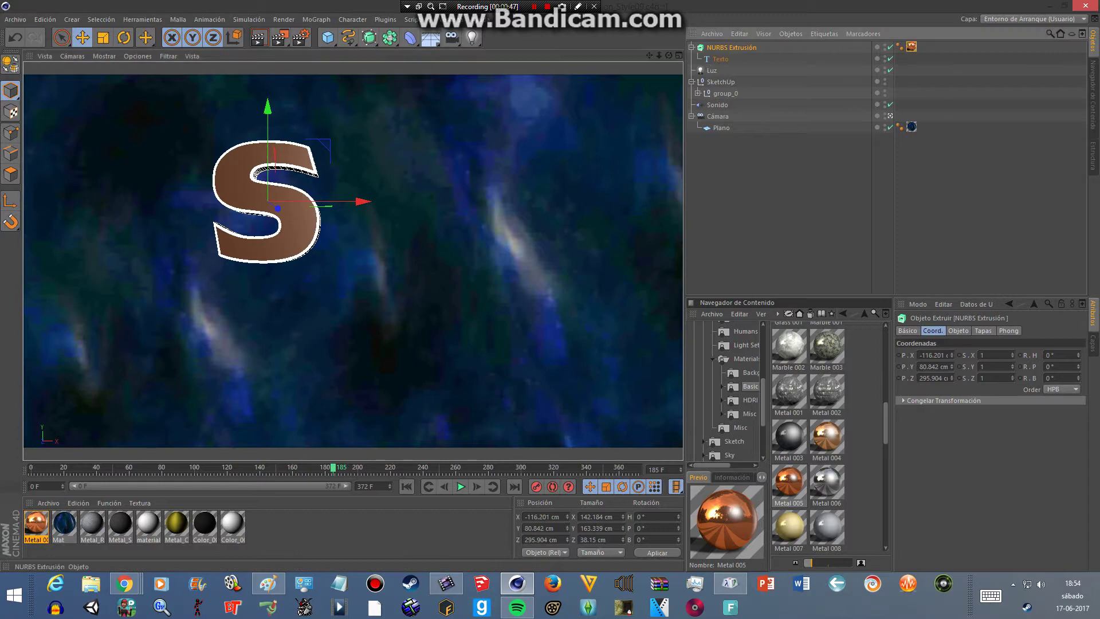
Step: Duplicate the S extrusion and place the copy to its right
key(ctrl+c)
key(ctrl+v)
drag(361, 201, 525, 201)
Step: Change the copied letter's text to K and duplicate the K extrusion as NURBS Extrusión .2
click(720, 59)
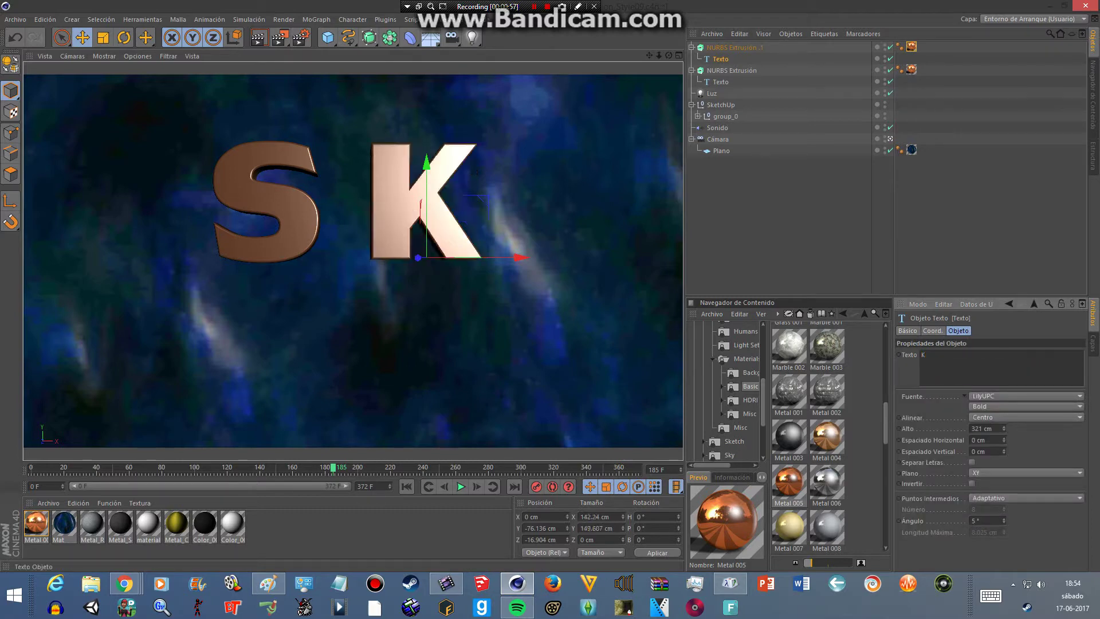
click(458, 172)
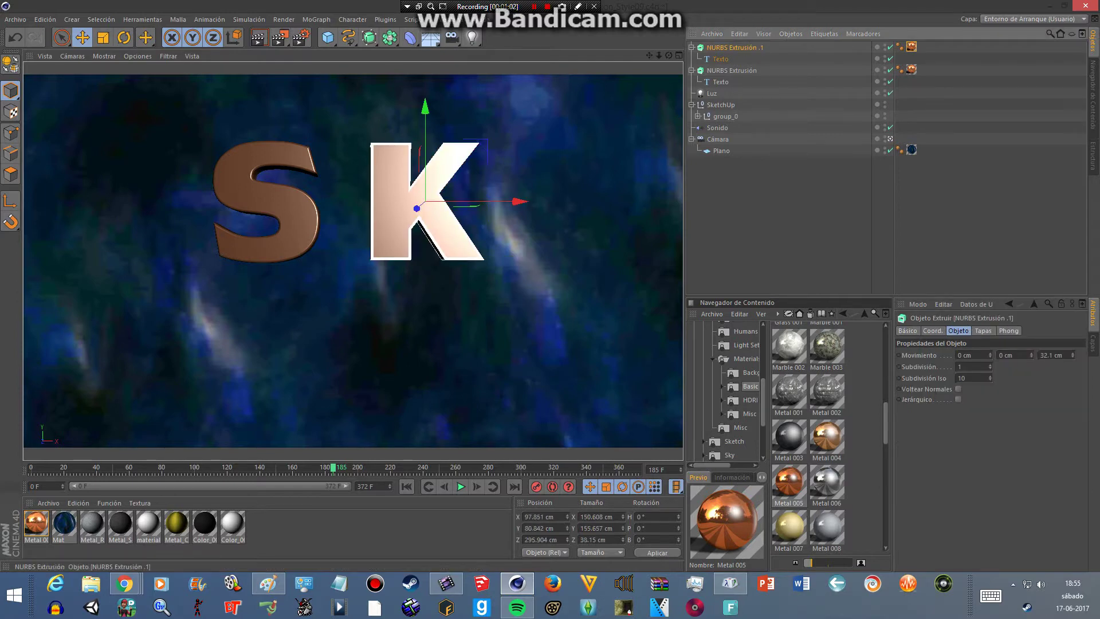
key(ctrl+v)
Step: Make the third text a 65 cm tall '&' with 1.025 cm bevels on both caps
click(932, 331)
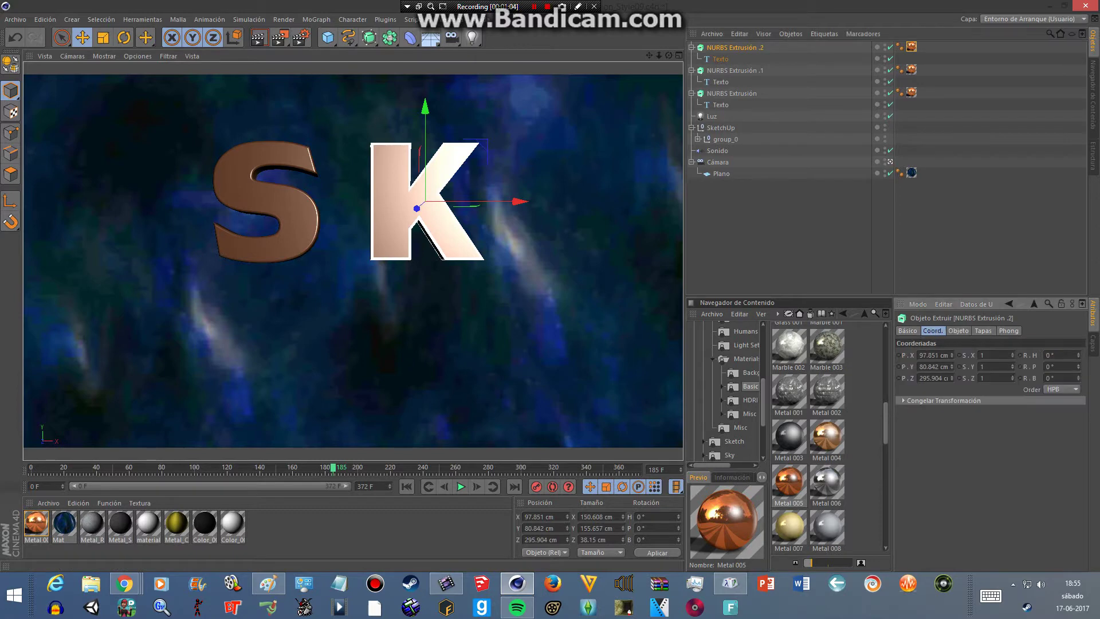
click(720, 59)
click(957, 330)
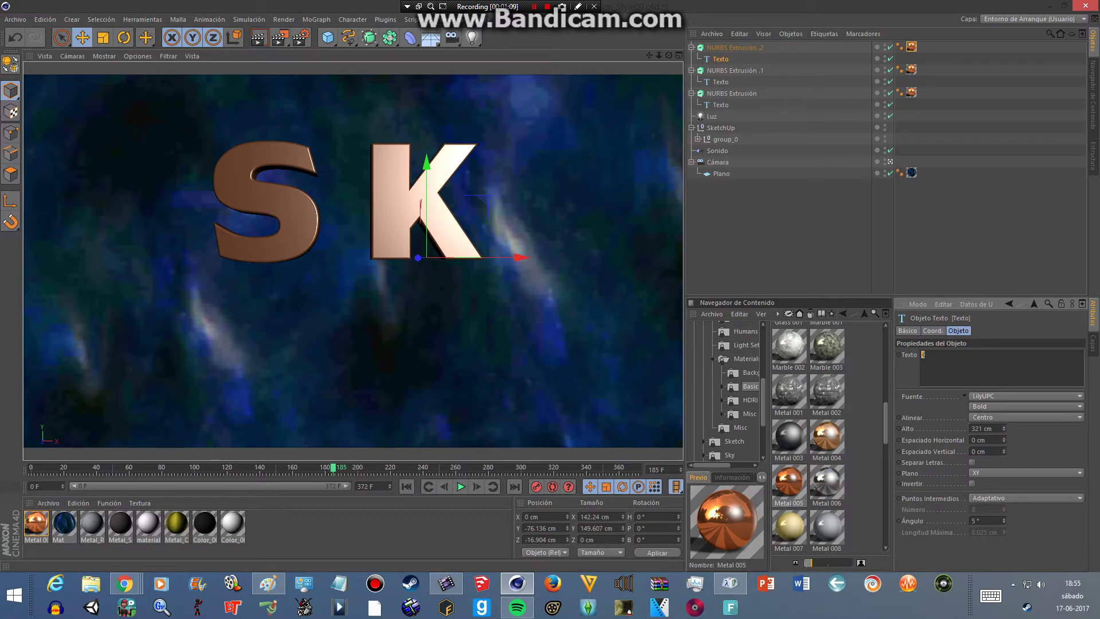
key(Return)
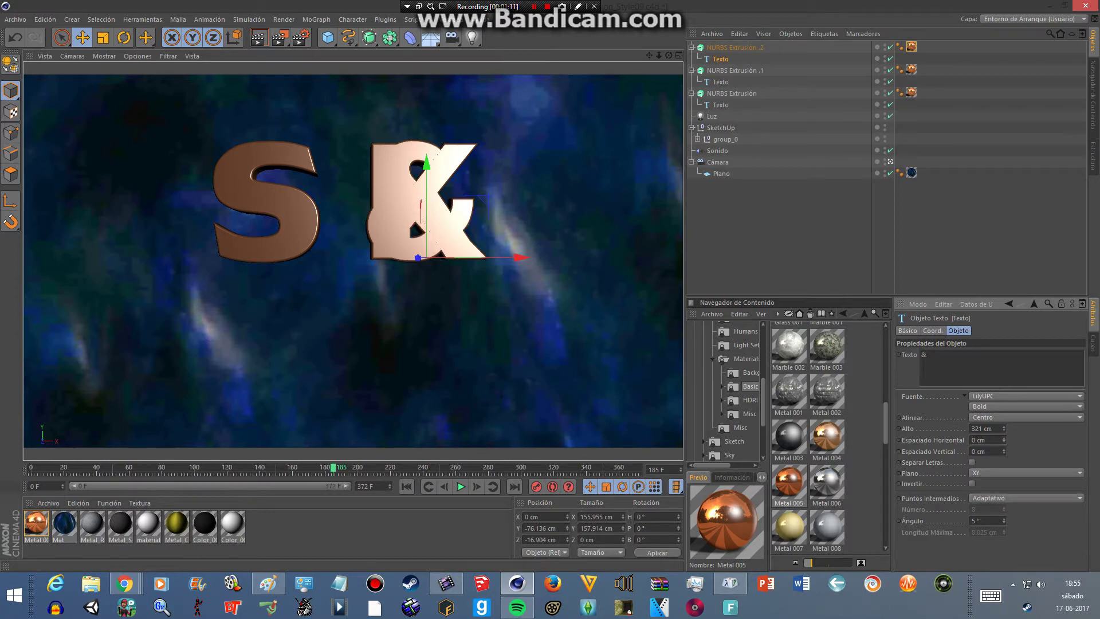
drag(1003, 429, 1003, 458)
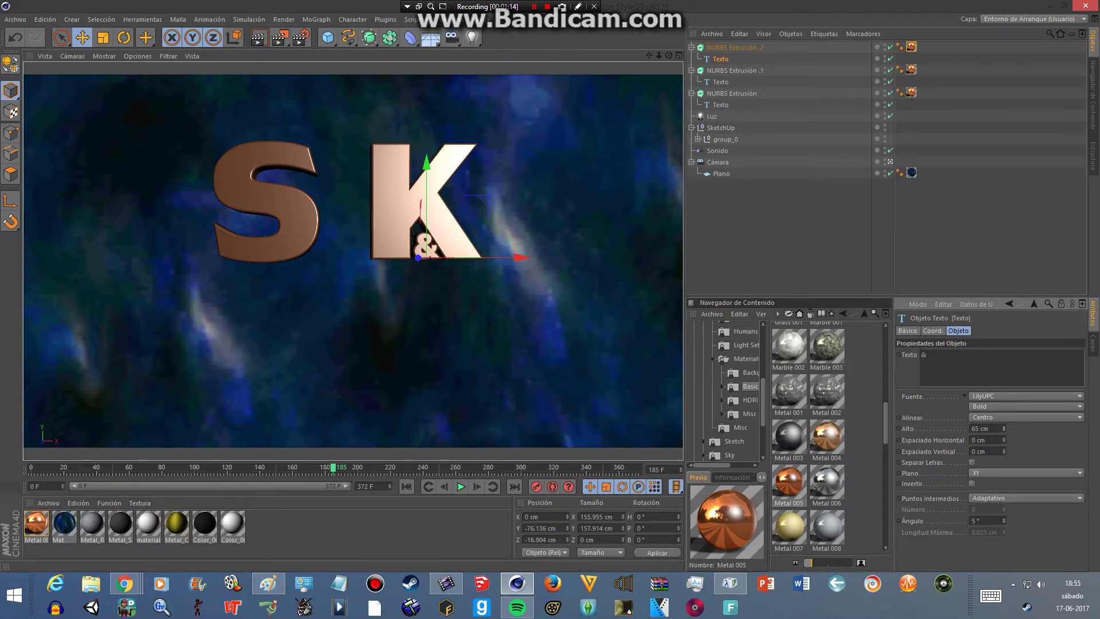
key(Up)
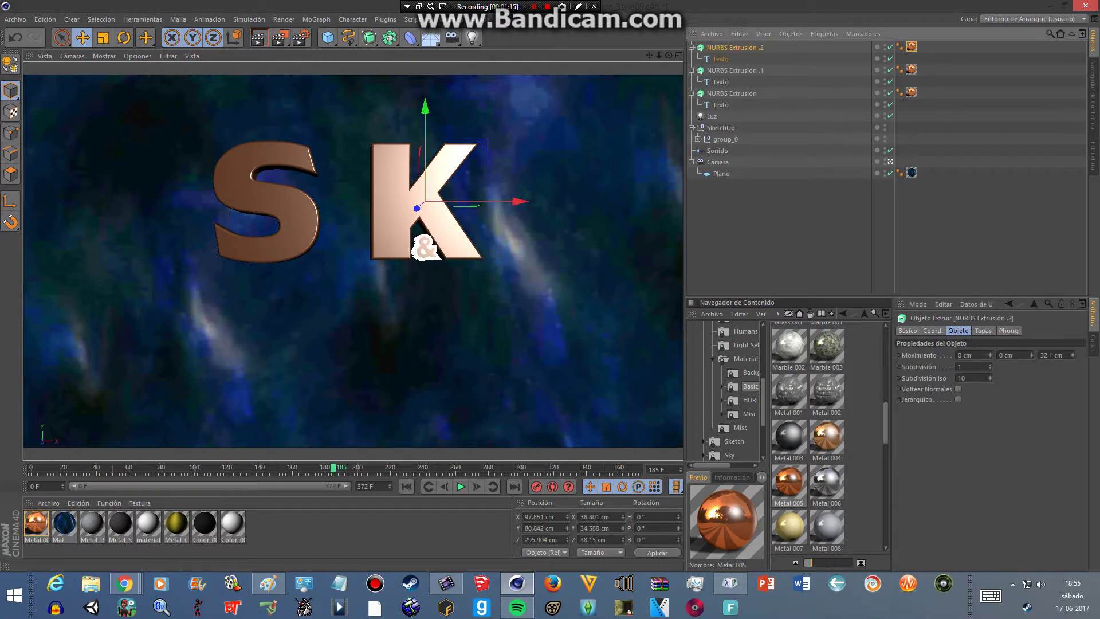
click(982, 330)
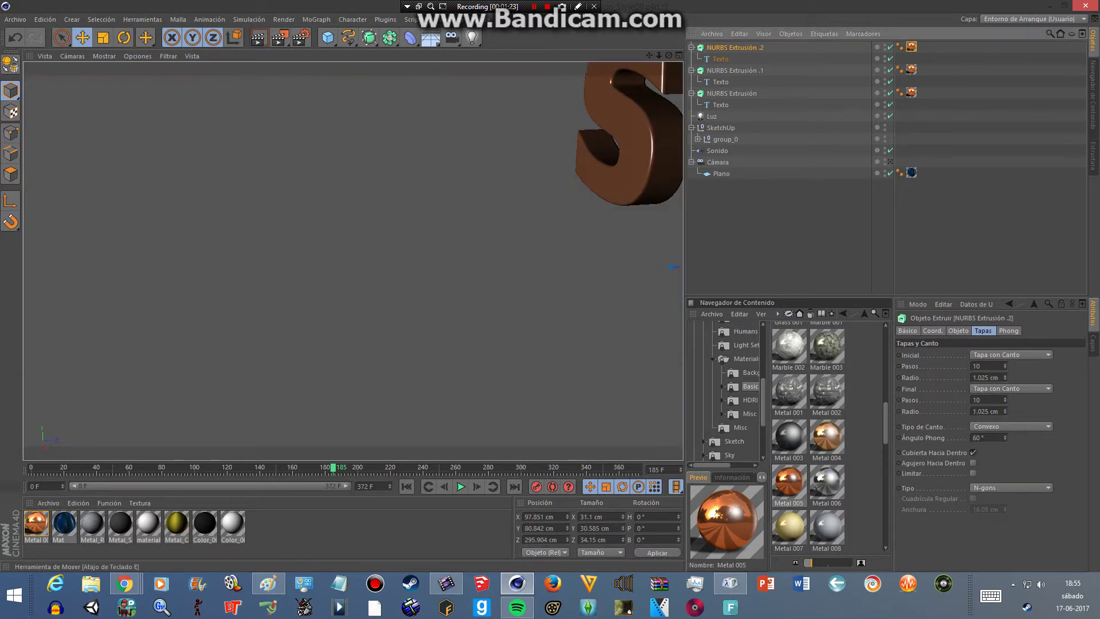
Step: Through the scene camera, move the &'s axis down onto the & and nudge it up
click(72, 56)
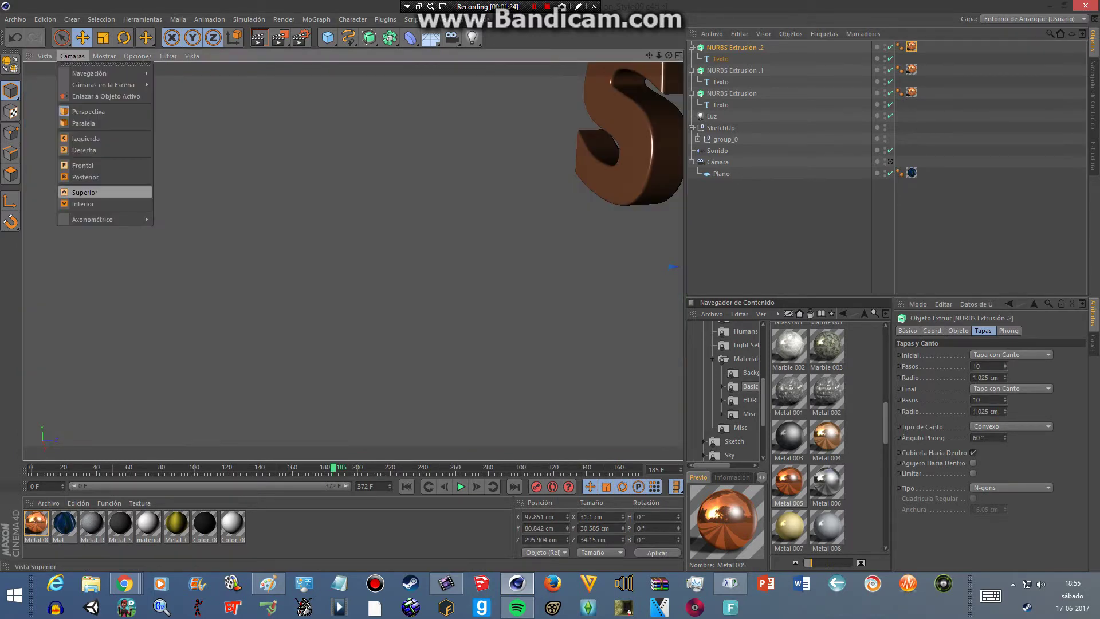
click(106, 177)
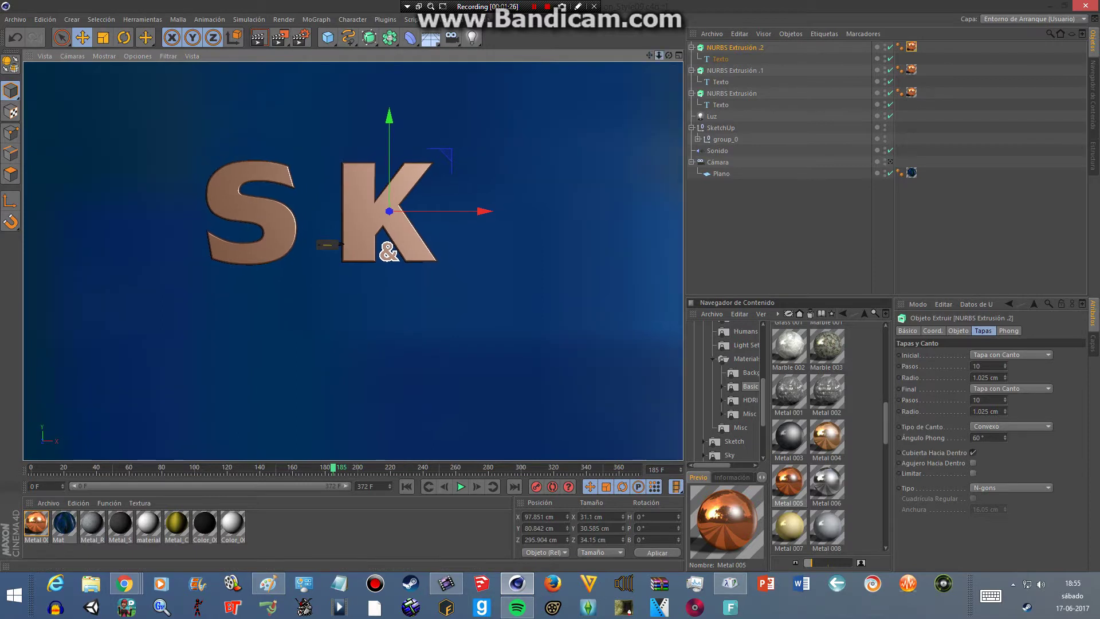
scroll(353, 261, up, 3)
scroll(353, 261, up, 3)
alt+middle_drag(353, 261, 193, 439)
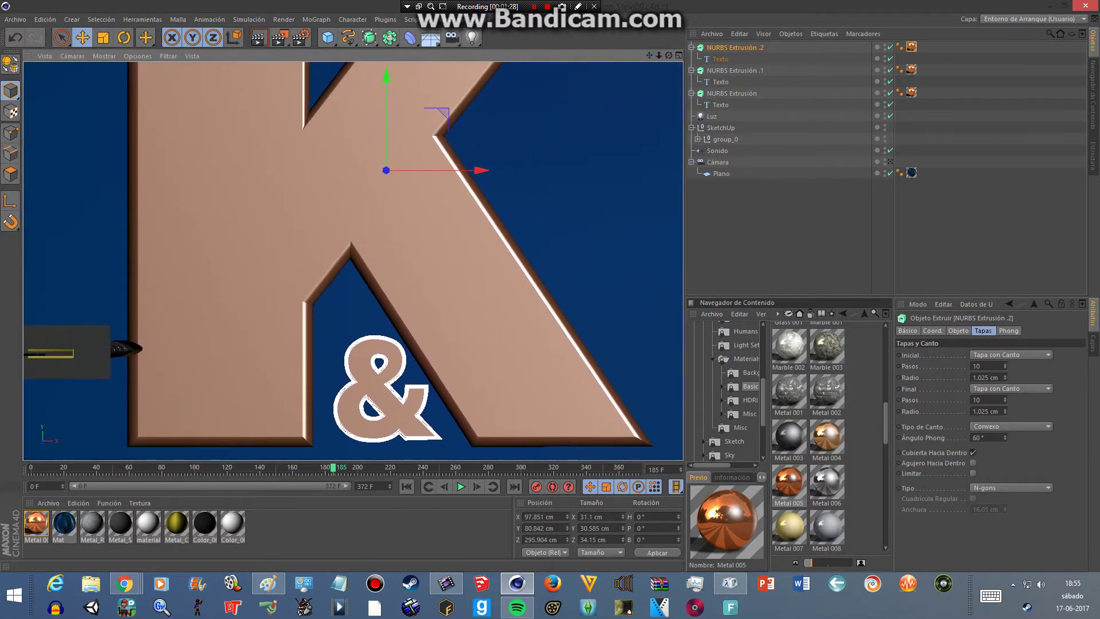
click(10, 201)
drag(387, 75, 387, 293)
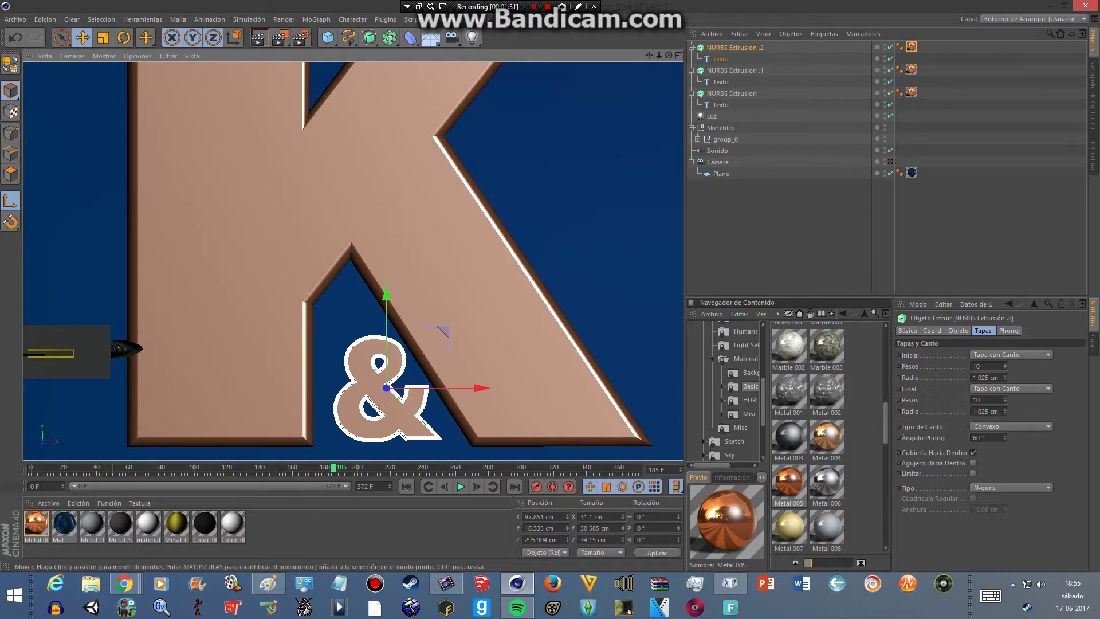
drag(387, 388, 387, 384)
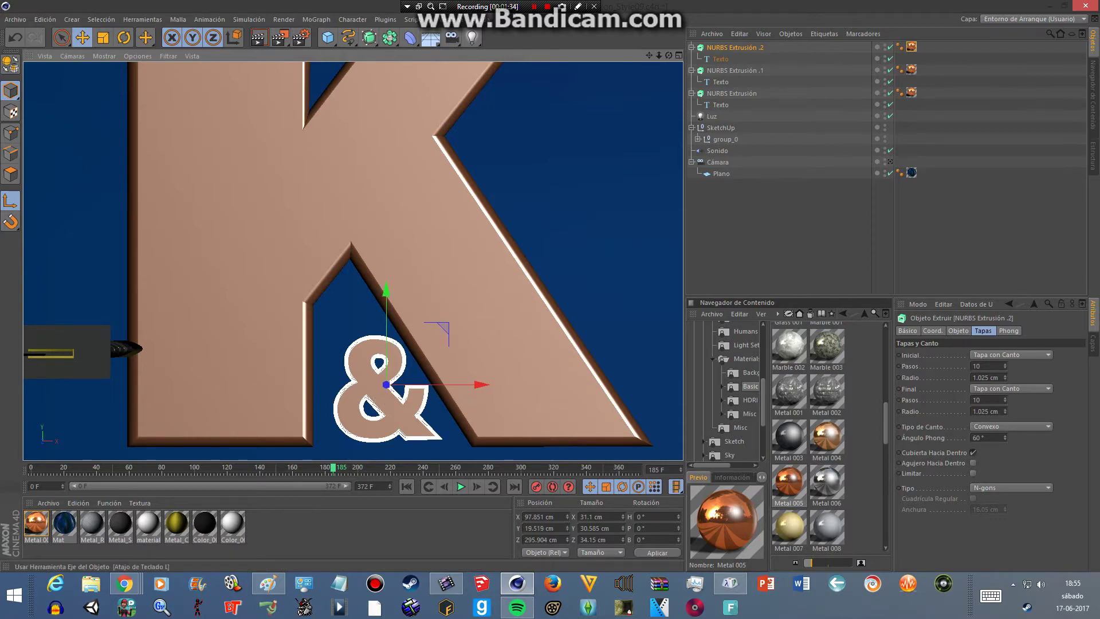
Step: Position the & up beside the K, between the S and K
click(72, 55)
click(98, 111)
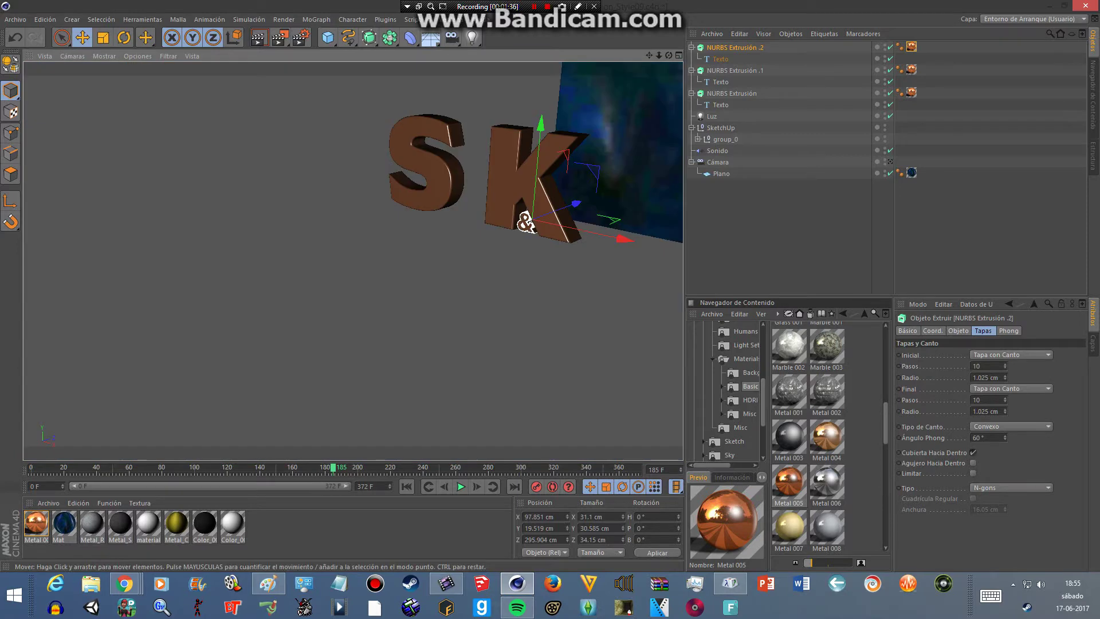
click(72, 55)
click(97, 165)
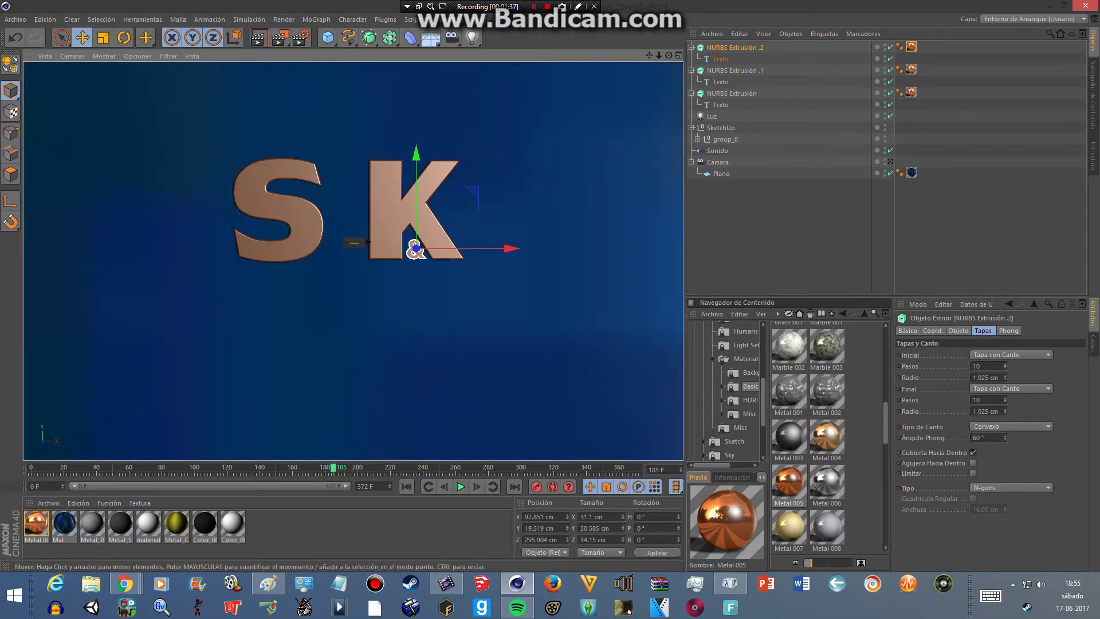
drag(415, 249, 348, 212)
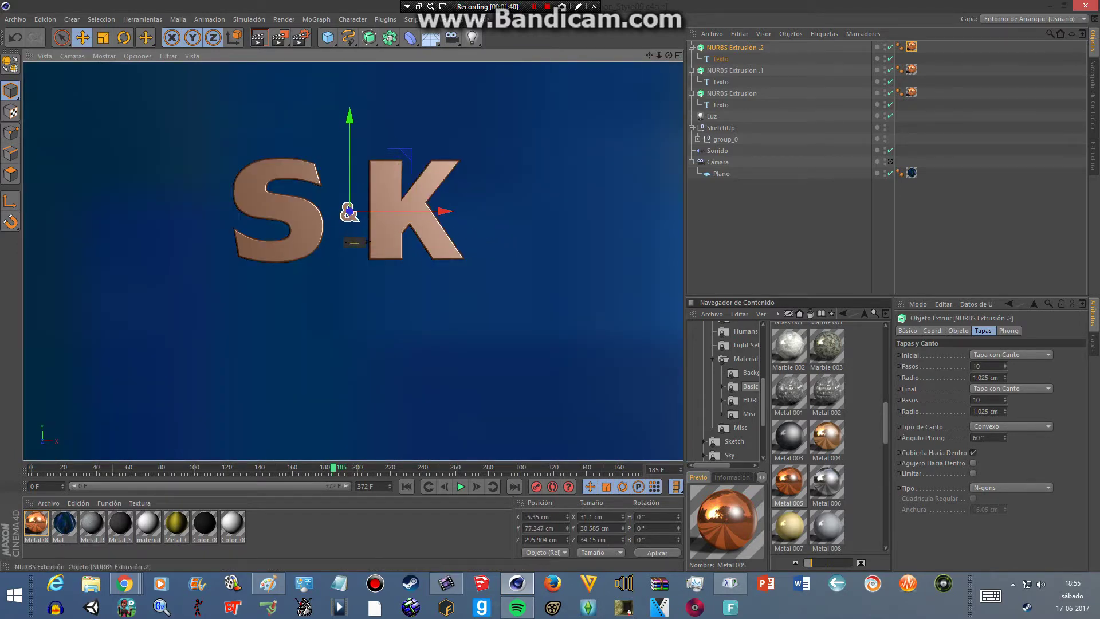
Step: Enlarge the & text to 108 cm and raise its pivot point
click(720, 59)
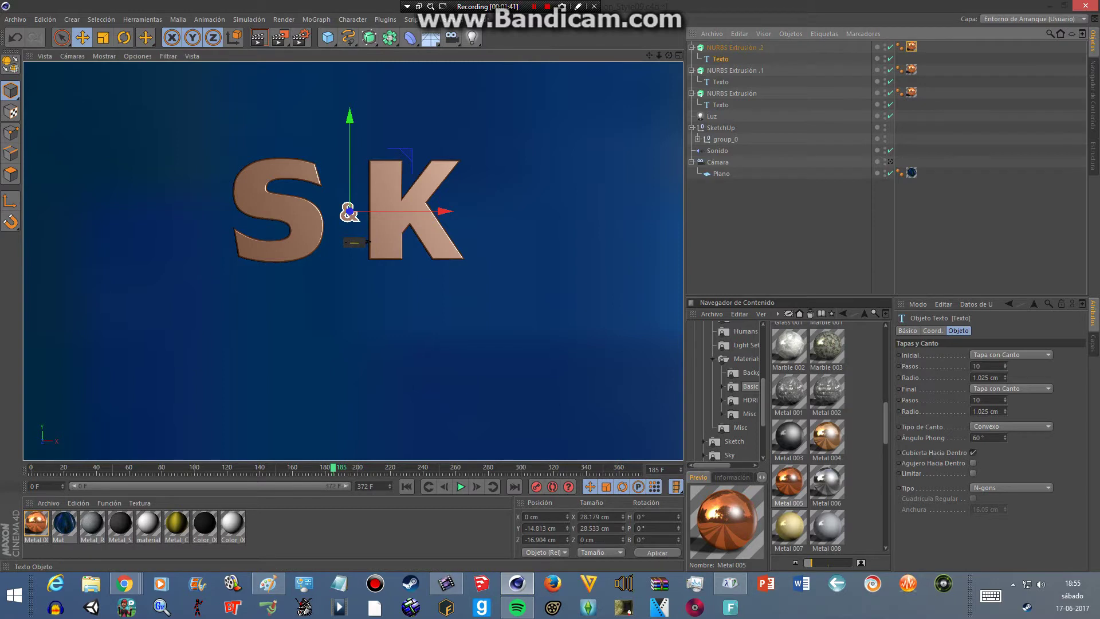
drag(1004, 428, 1003, 421)
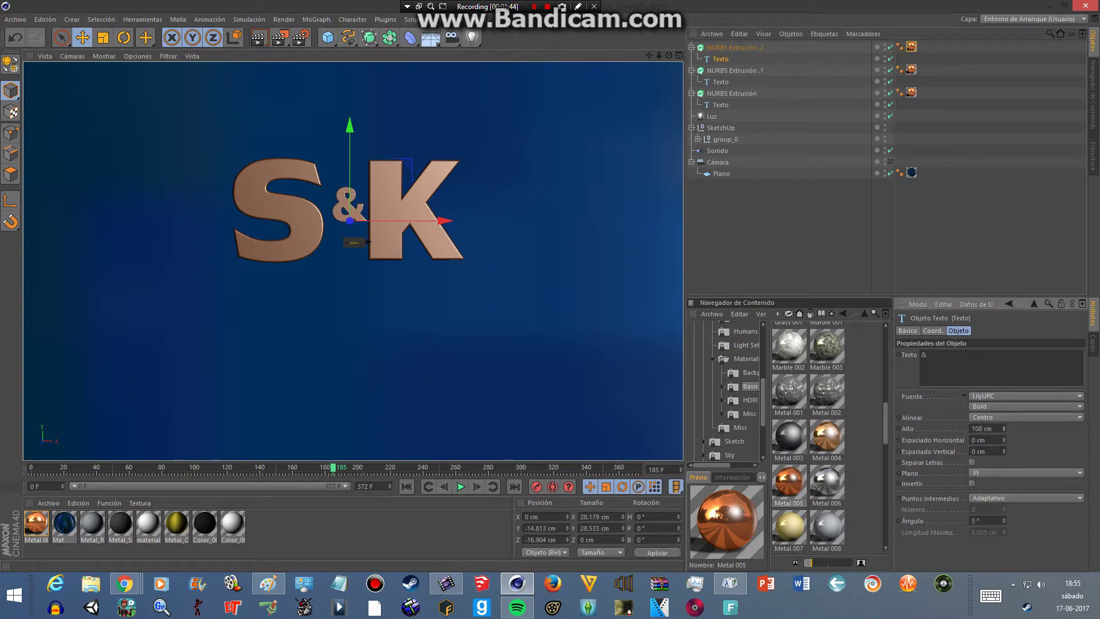
click(735, 47)
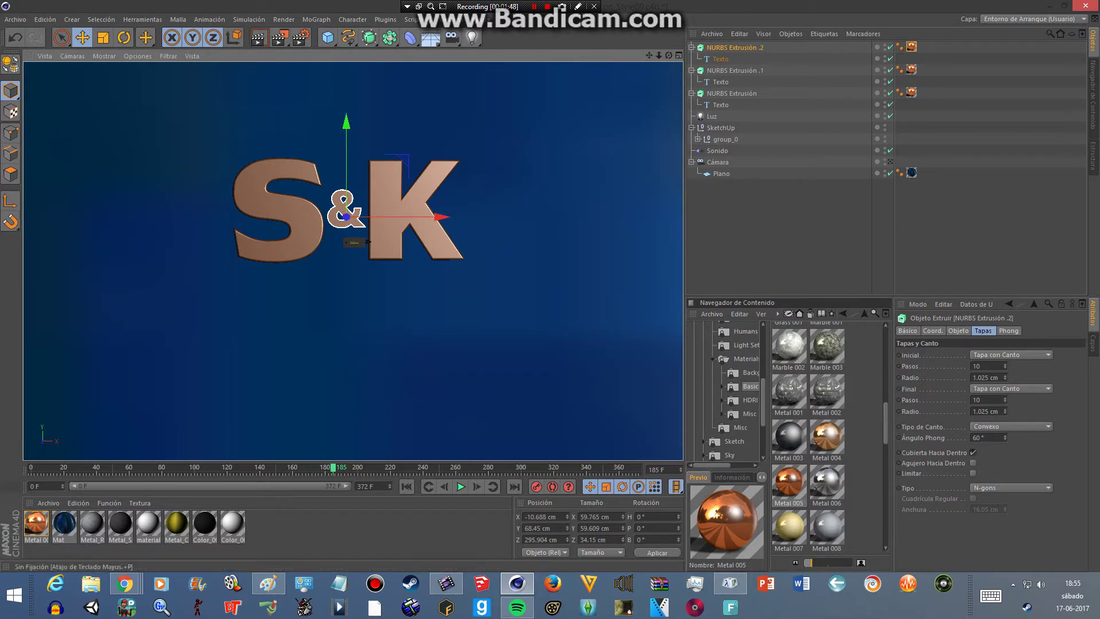
key(l)
drag(346, 161, 346, 152)
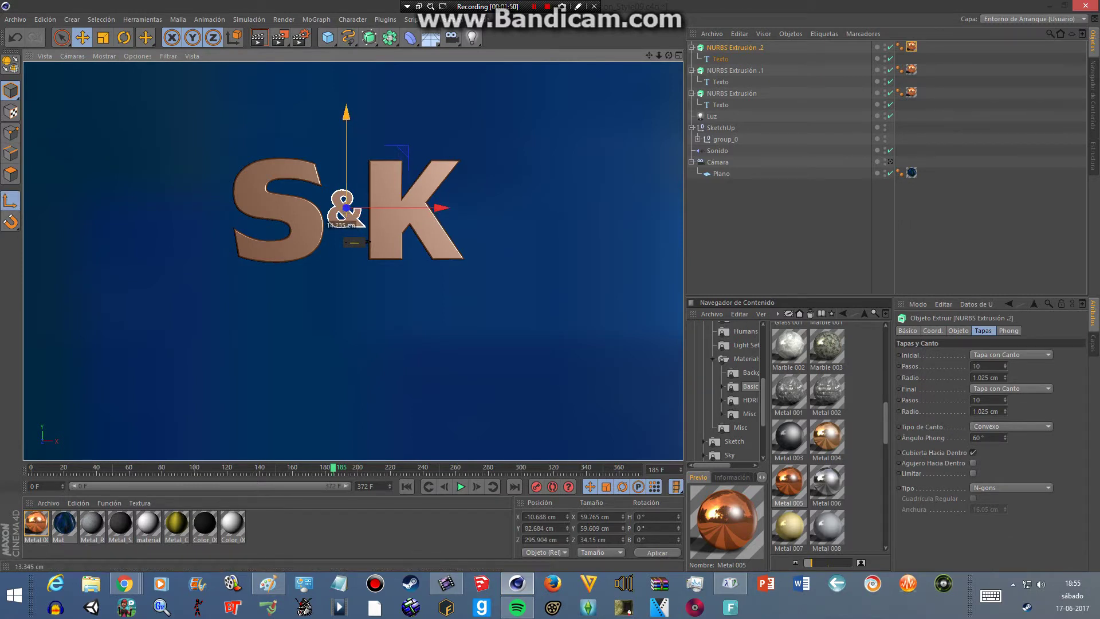
Step: In the perspective view, collapse the NURBS Extrusión groups and select the & and K extrusions
click(72, 55)
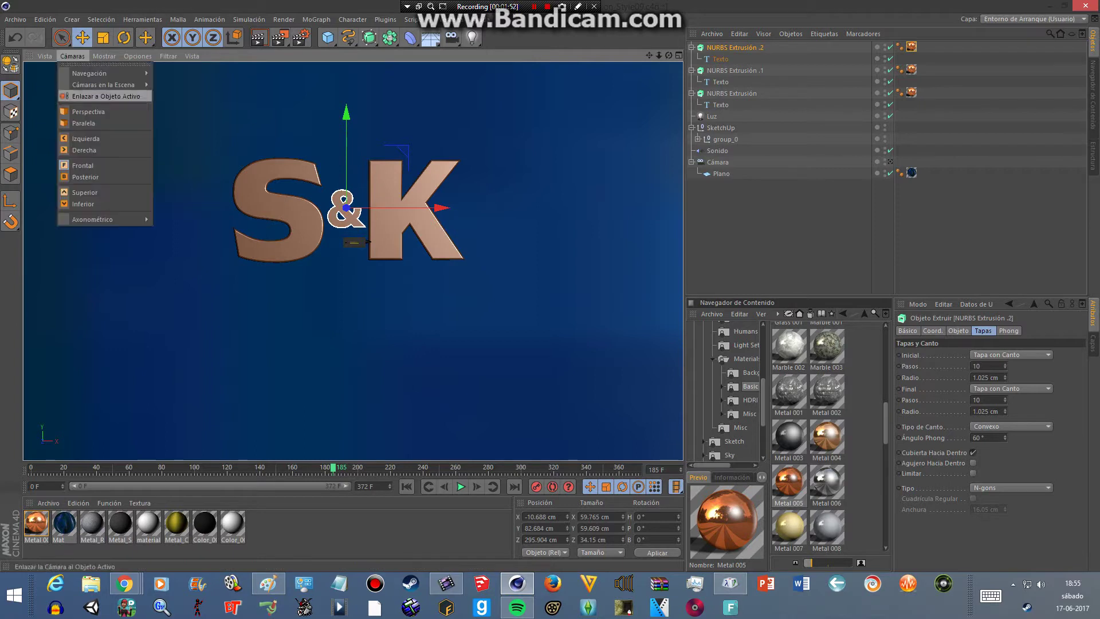
click(97, 111)
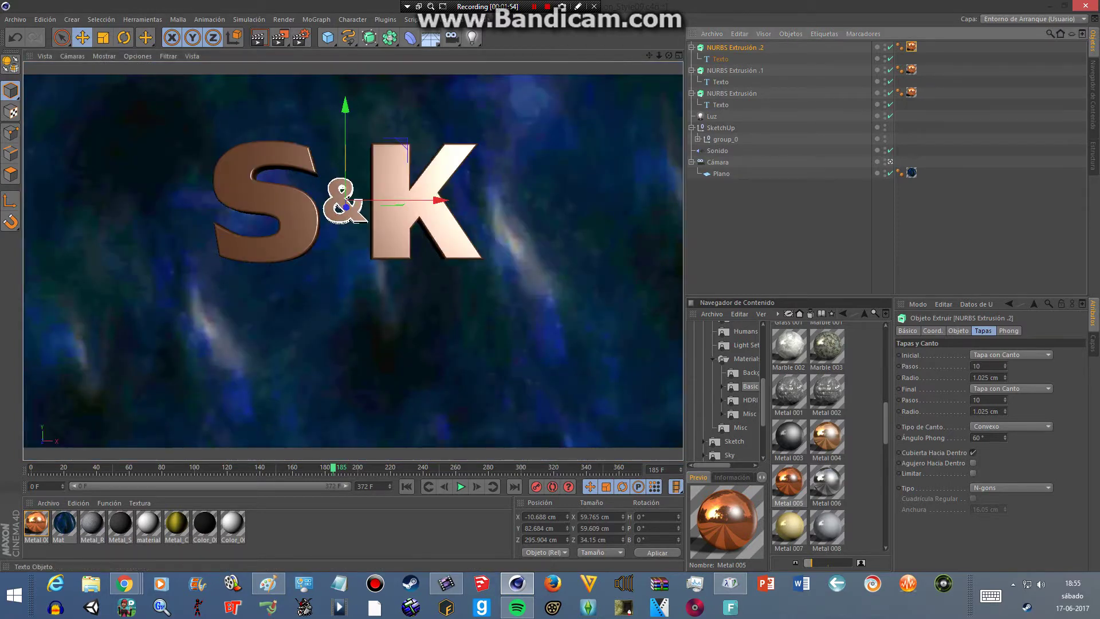
click(774, 230)
click(692, 47)
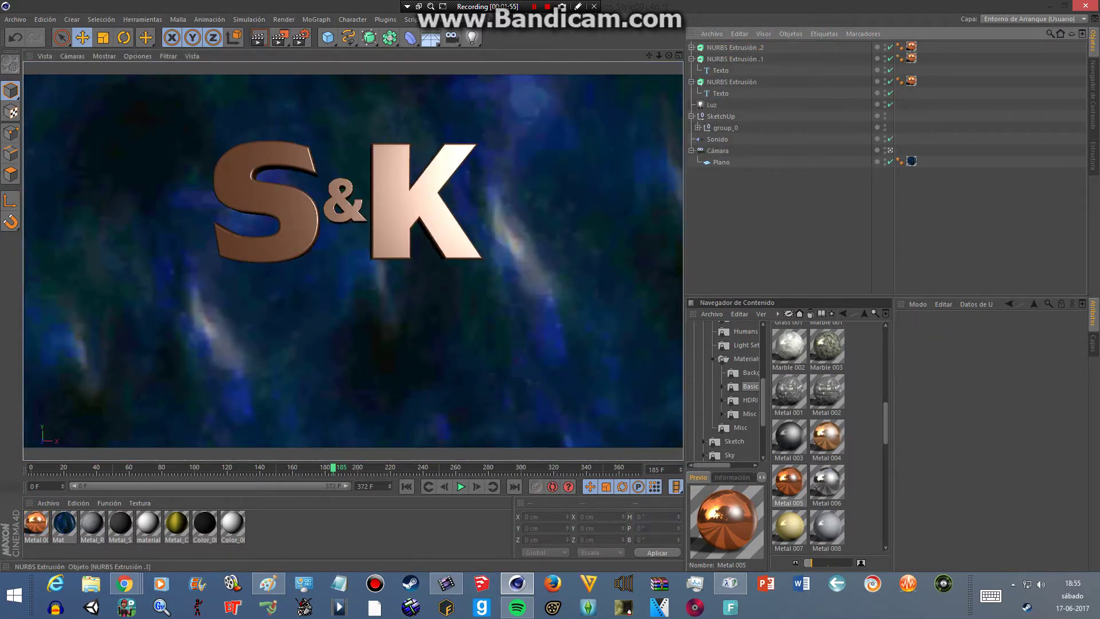
click(691, 70)
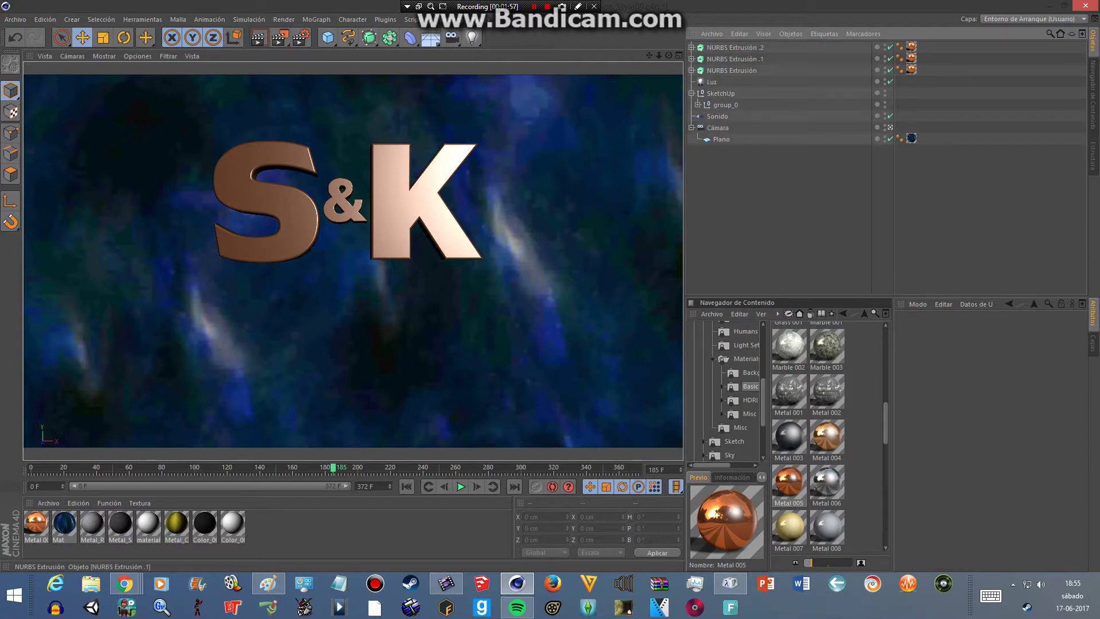
mouse_move(736, 46)
mouse_down()
mouse_move(776, 63)
mouse_move(731, 72)
mouse_up()
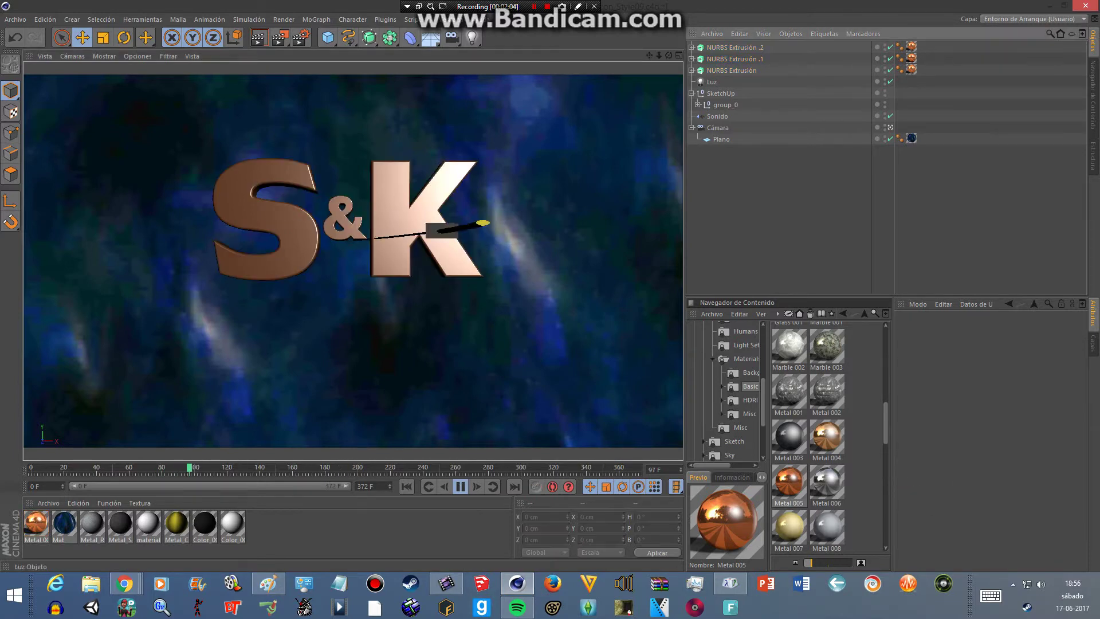
Step: Select the S and &, previewing the logo animation playback
click(269, 229)
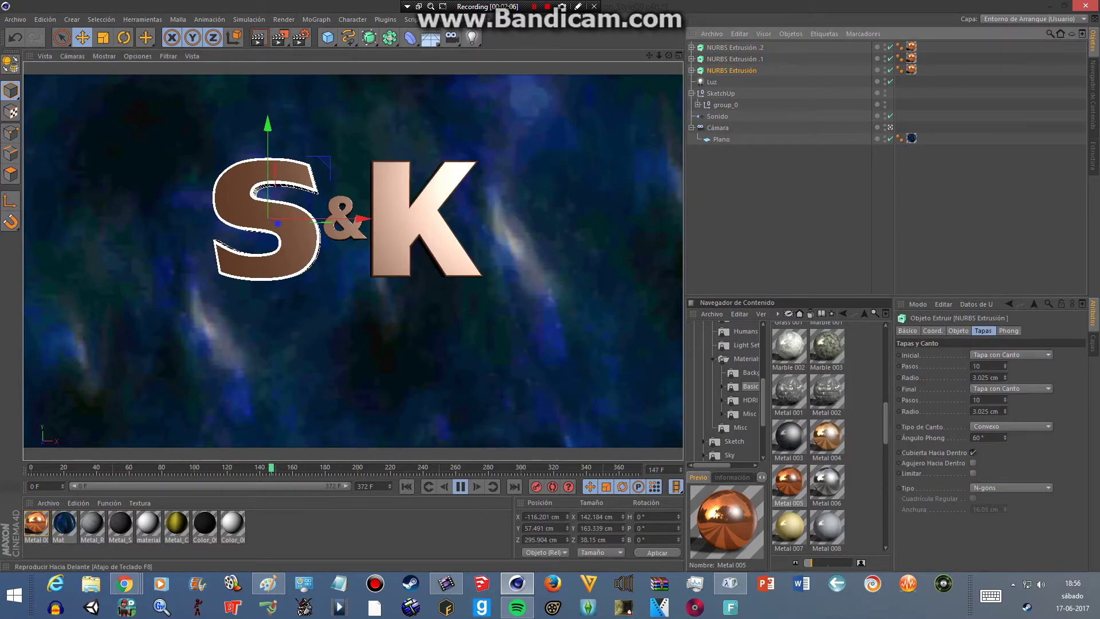
click(461, 486)
click(460, 486)
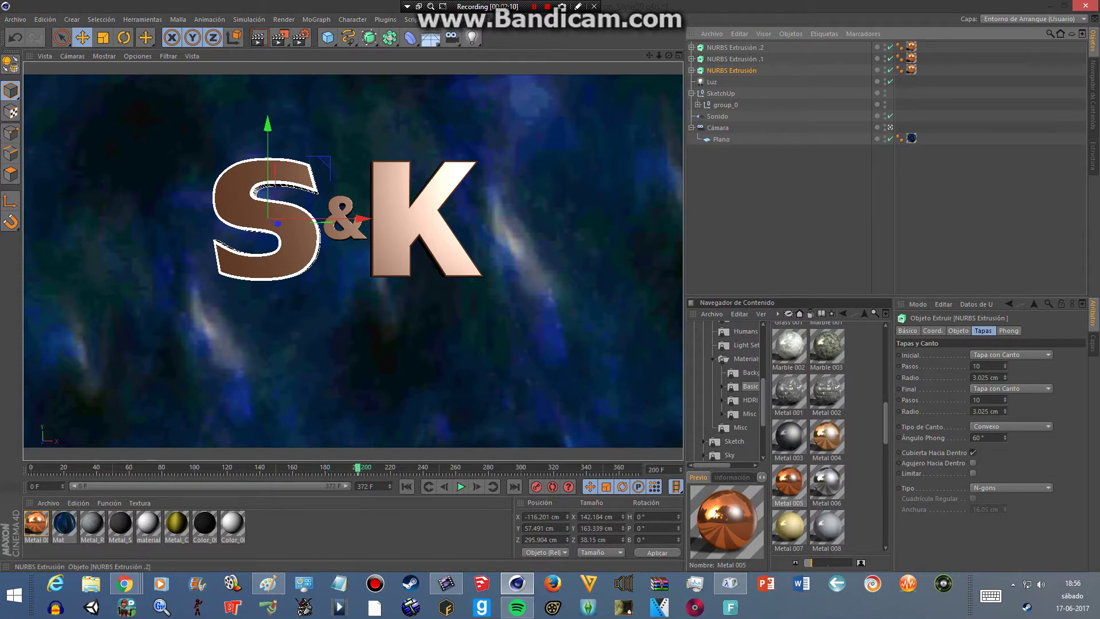
click(345, 218)
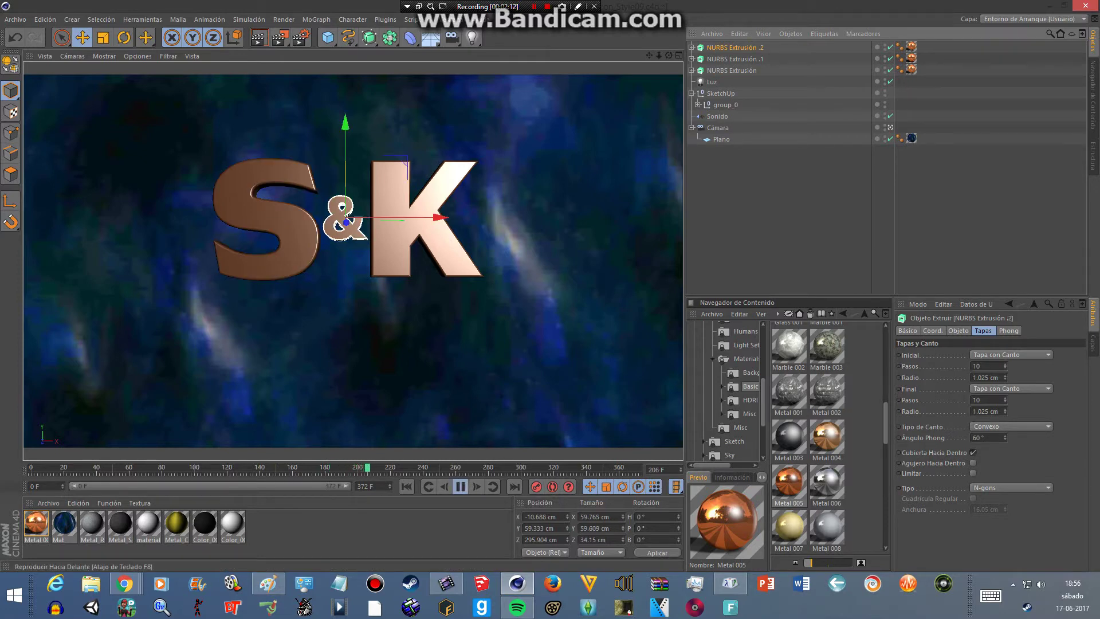
Step: Select the K, S and & letters, ending with only the & selected
click(401, 229)
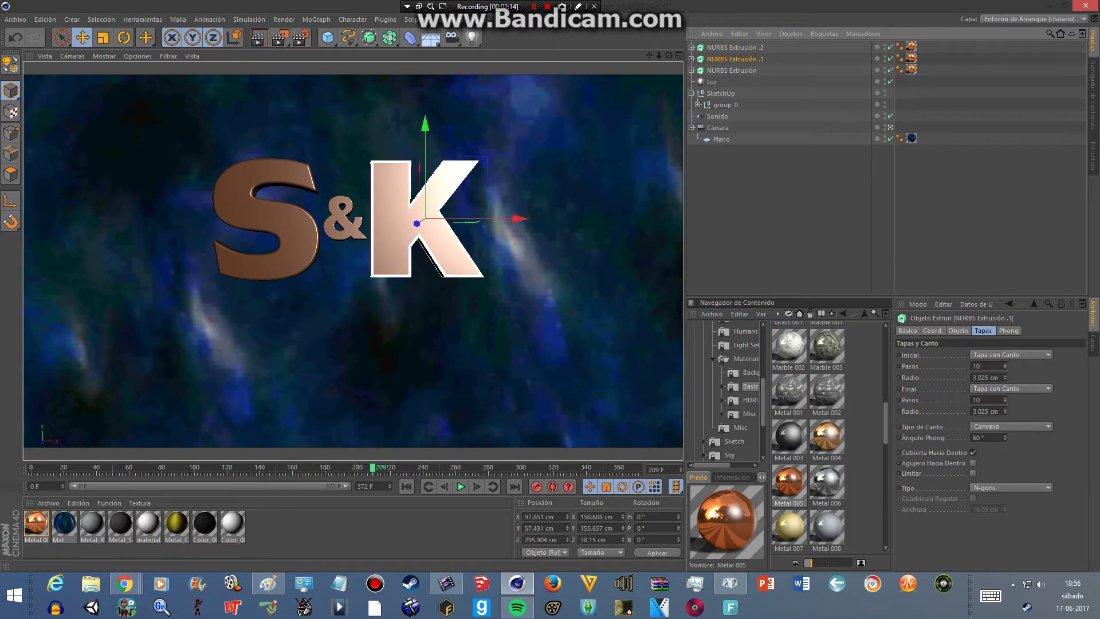
shift+click(269, 229)
shift+click(346, 217)
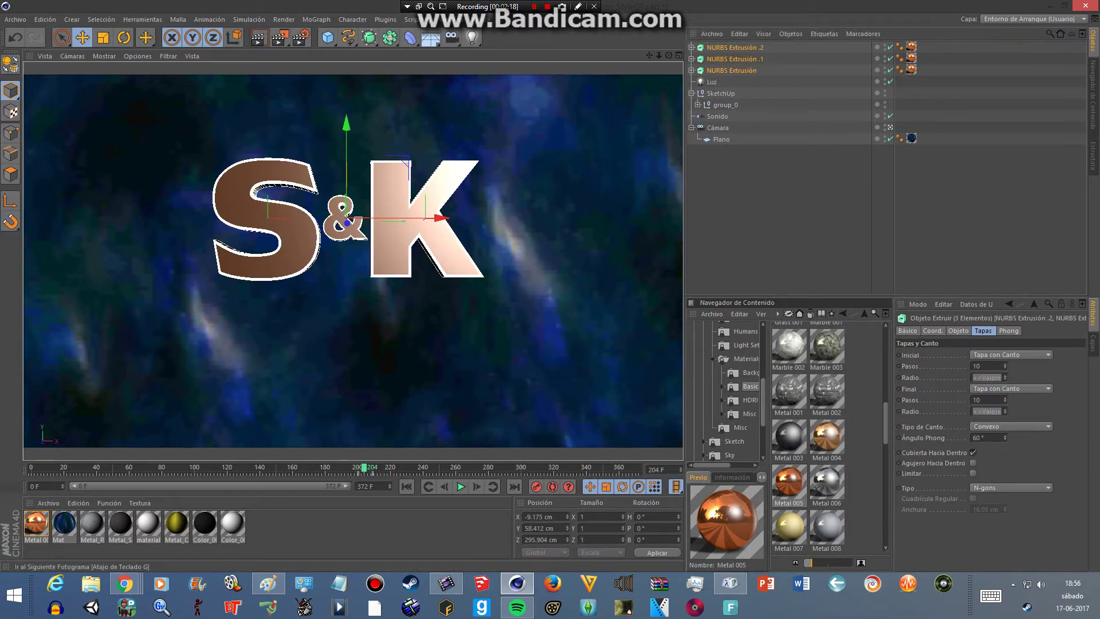
click(346, 218)
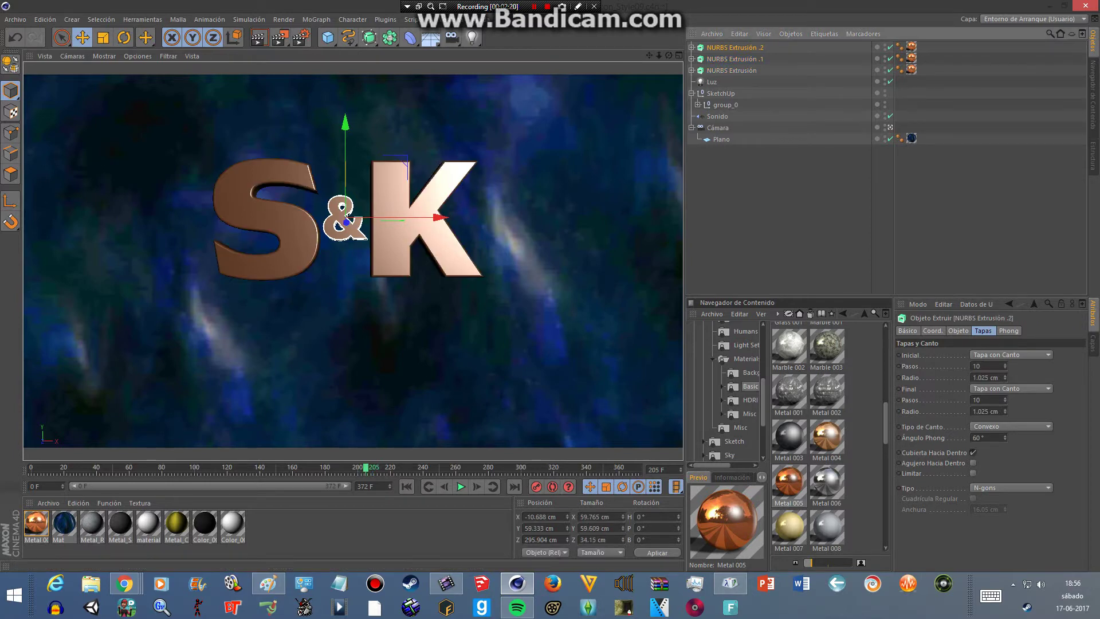
Step: At frame 110, drag the S down-left and start rotating it onto its side
click(460, 486)
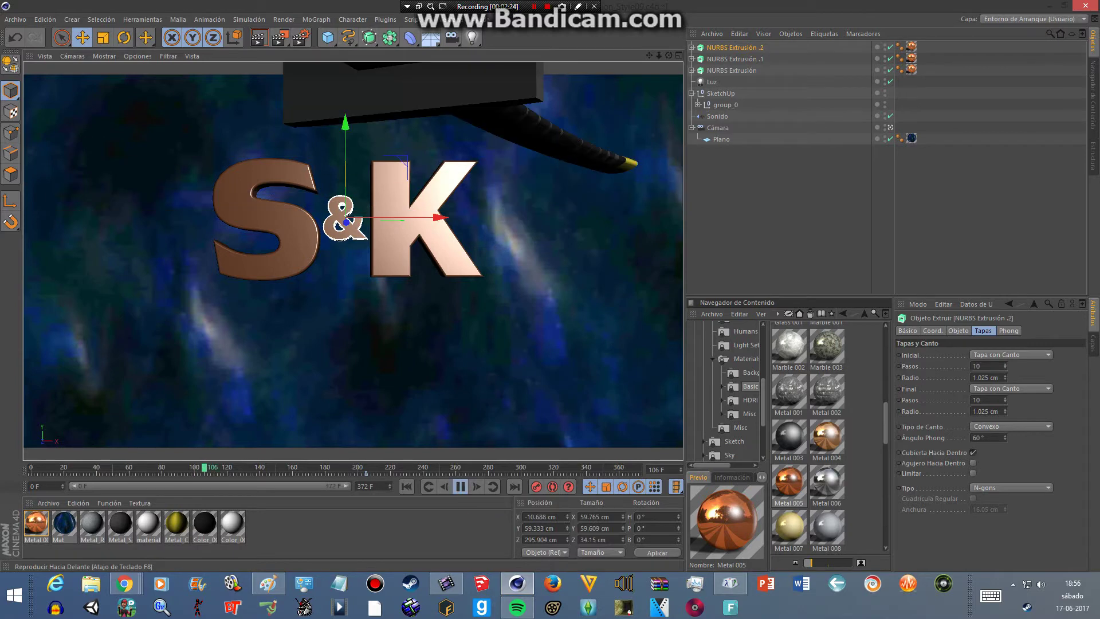
click(461, 486)
click(265, 223)
mouse_move(264, 224)
mouse_down()
mouse_move(247, 347)
mouse_move(292, 412)
mouse_move(306, 166)
mouse_up()
key(r)
Step: Move and rotate the S off-screen left near the camera and keyframe it at frame 110
click(82, 37)
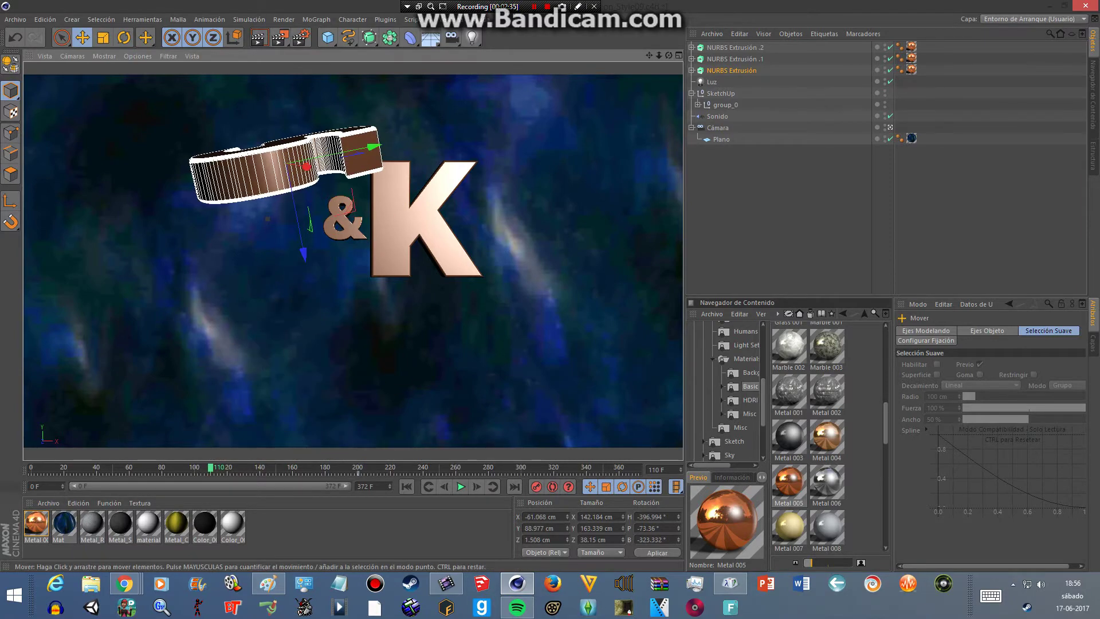
drag(304, 252, 534, 287)
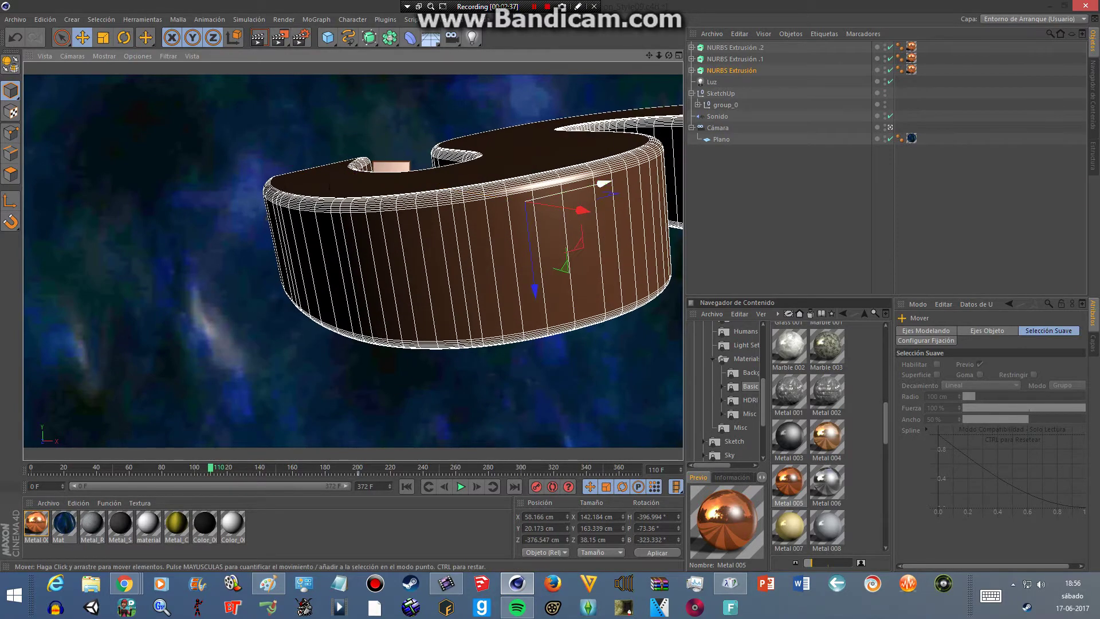
mouse_move(601, 183)
mouse_down()
mouse_move(399, 252)
mouse_move(383, 281)
mouse_move(378, 229)
mouse_move(366, 232)
mouse_move(372, 247)
mouse_move(287, 275)
mouse_move(312, 263)
mouse_move(298, 257)
mouse_move(280, 275)
mouse_move(43, 83)
mouse_up()
key(r)
key(e)
key(r)
key(e)
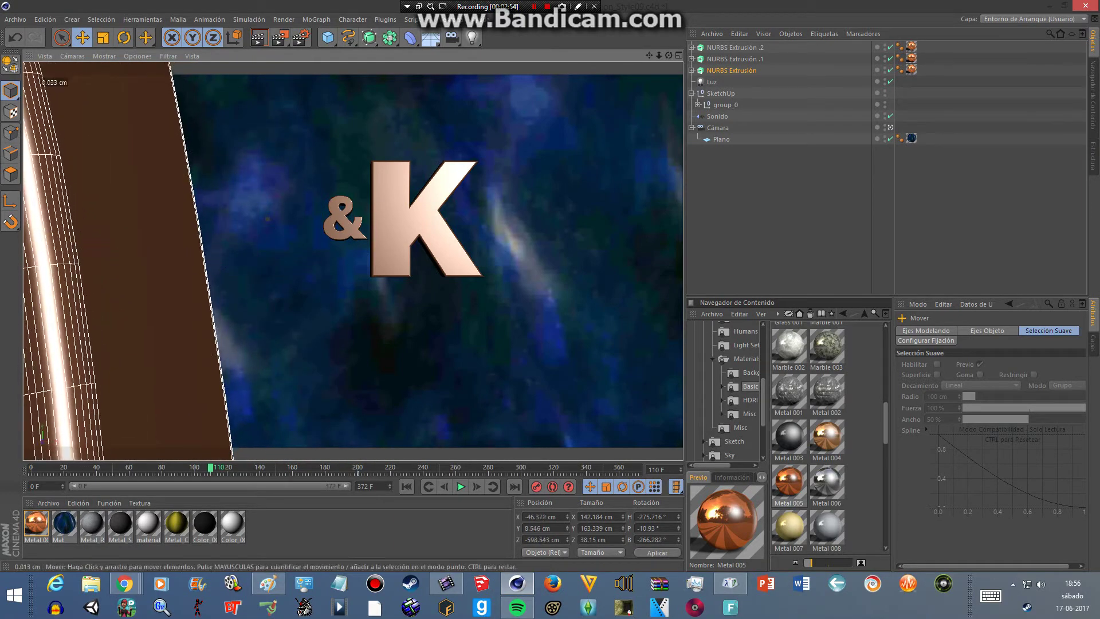
drag(171, 258, 12, 258)
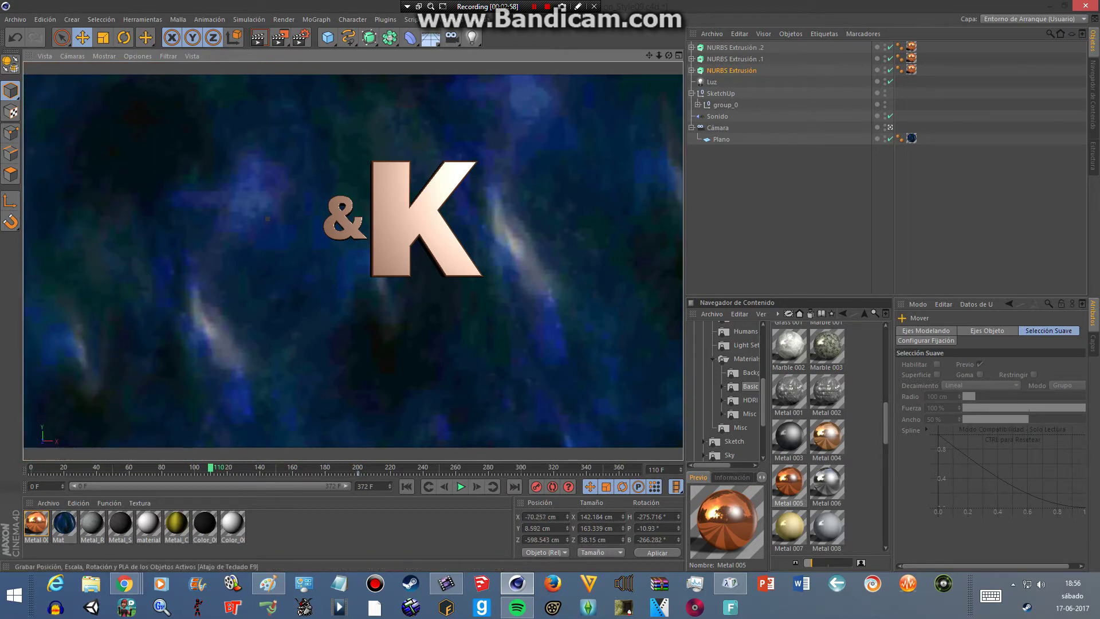
click(536, 486)
Step: Play and scrub the timeline to check the S flying in beside the & and K
click(461, 486)
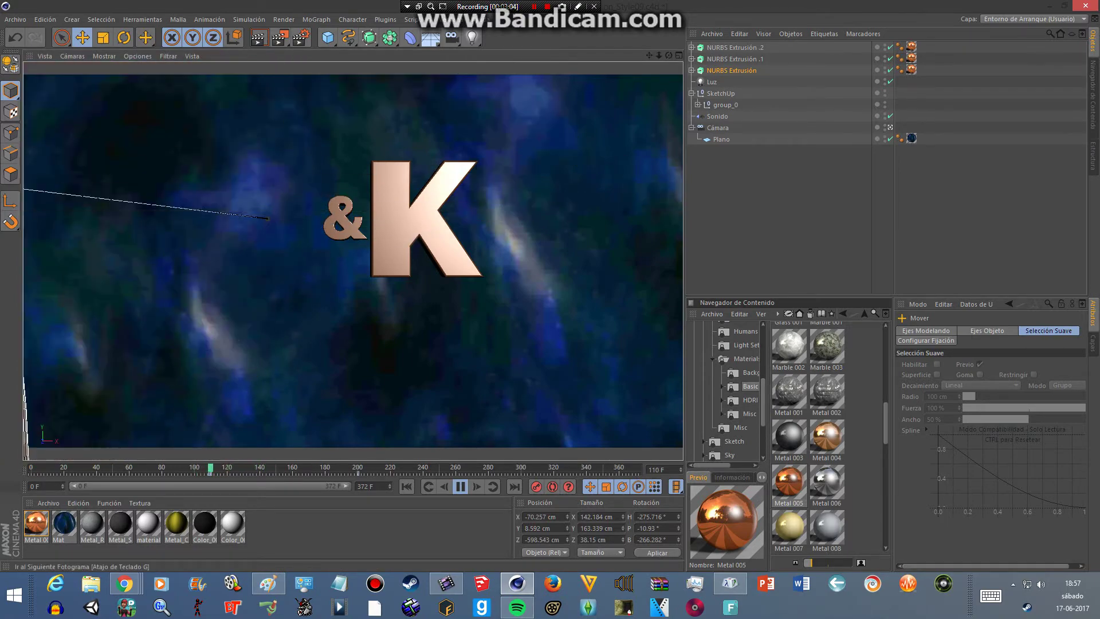
key(F8)
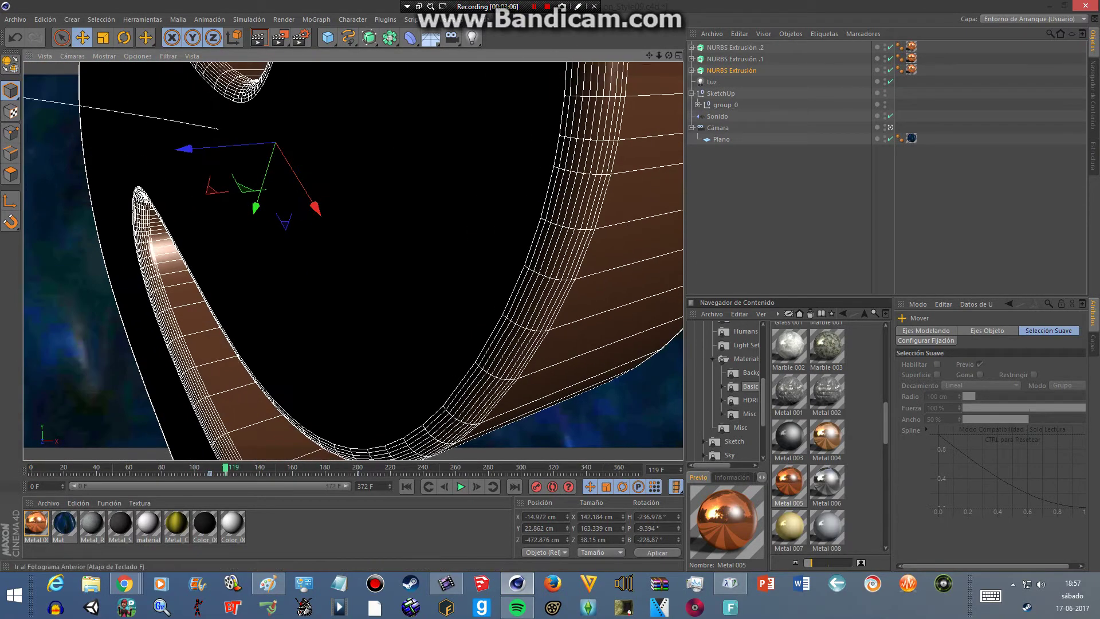
key(F8)
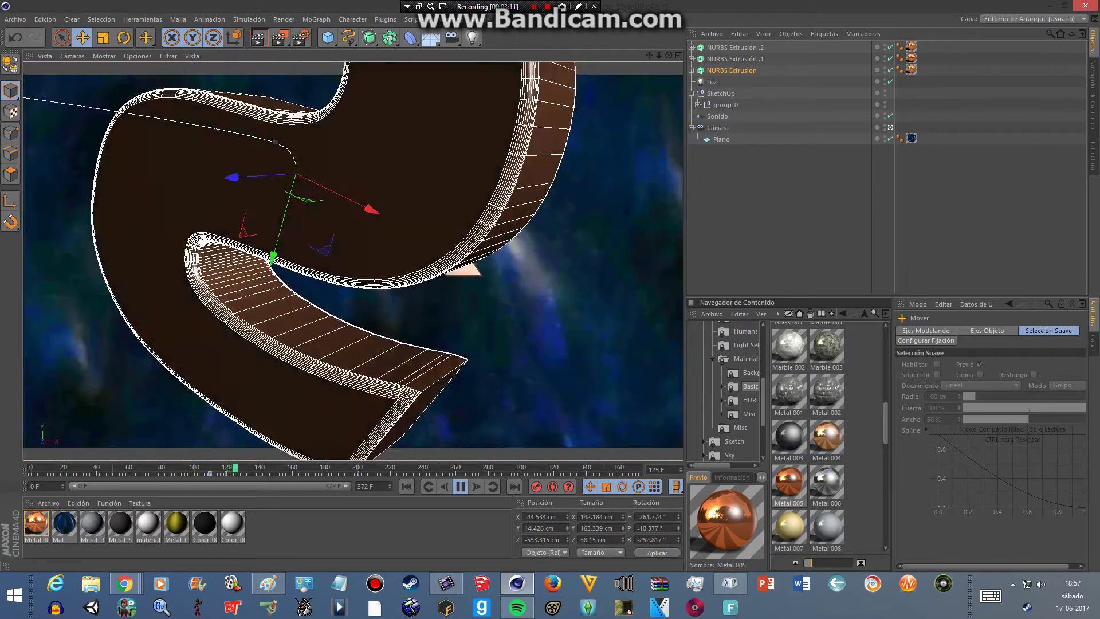
key(space)
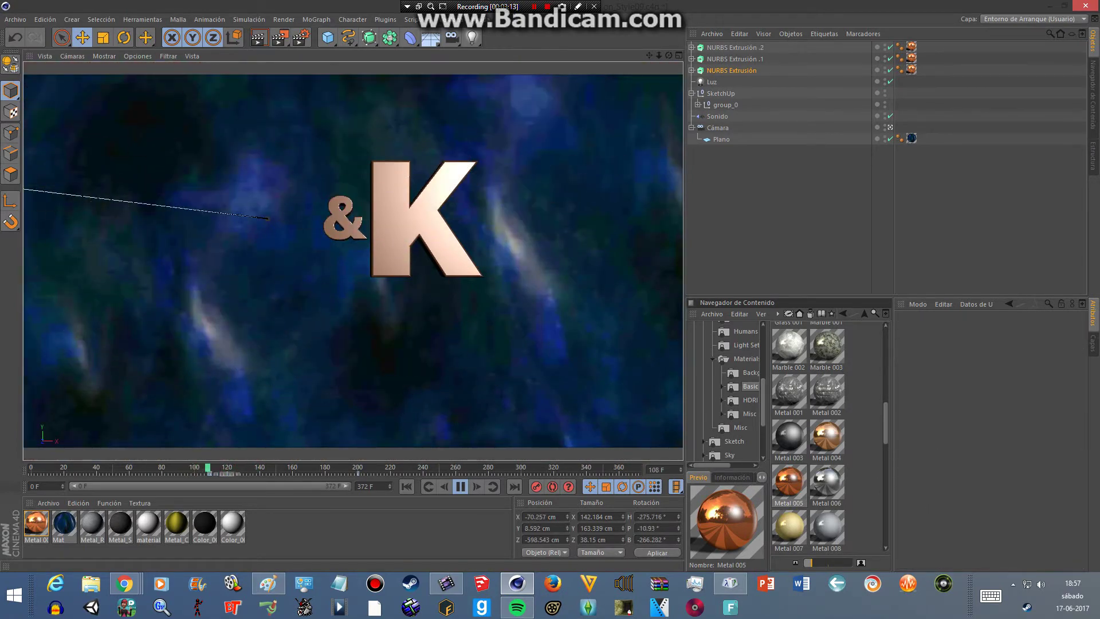
drag(34, 287, 149, 286)
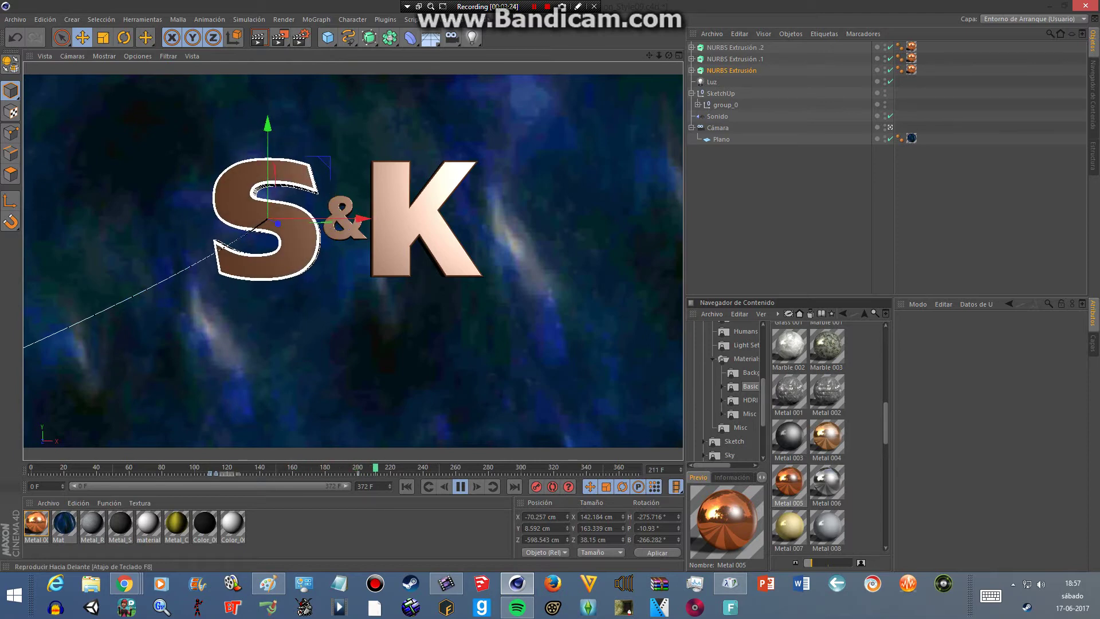
Step: Stop playback, select the S letter object and step to an earlier frame
key(F8)
click(344, 221)
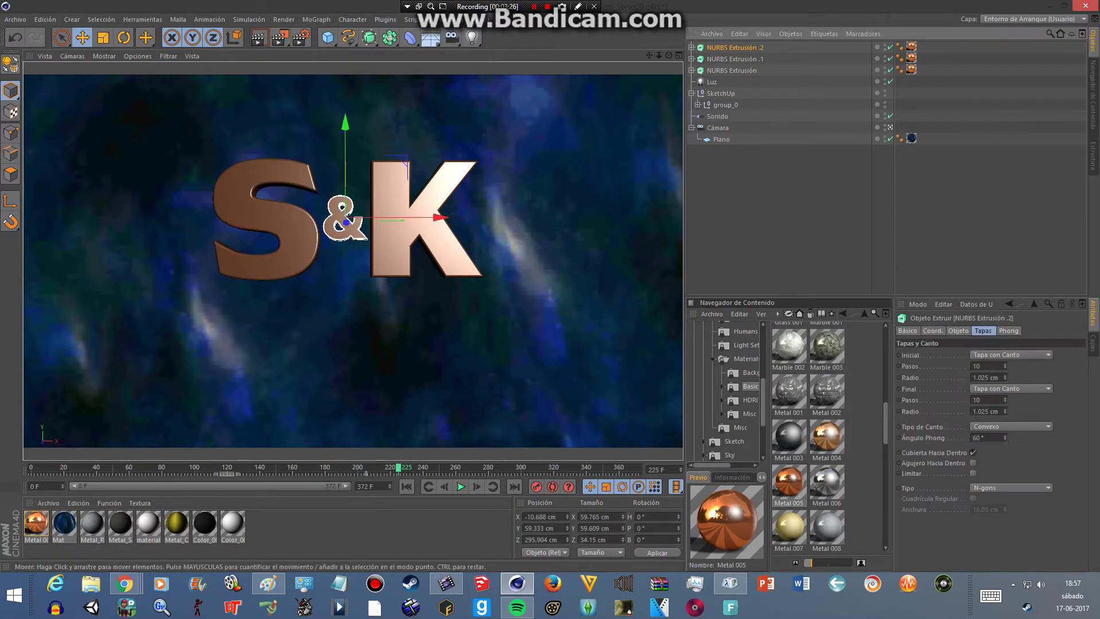
click(158, 469)
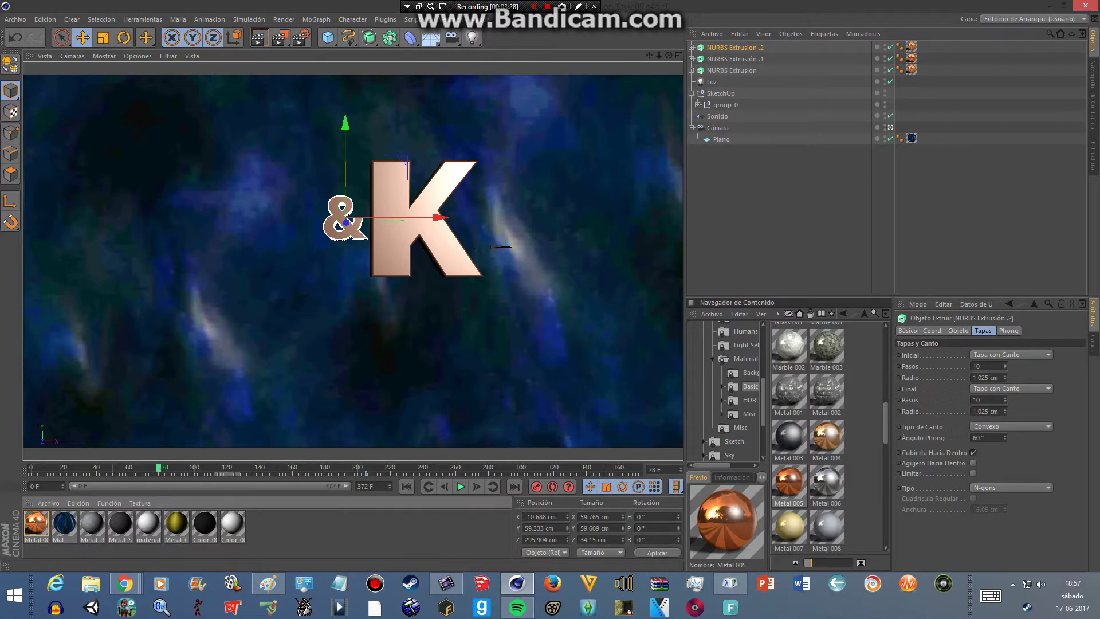
key(F8)
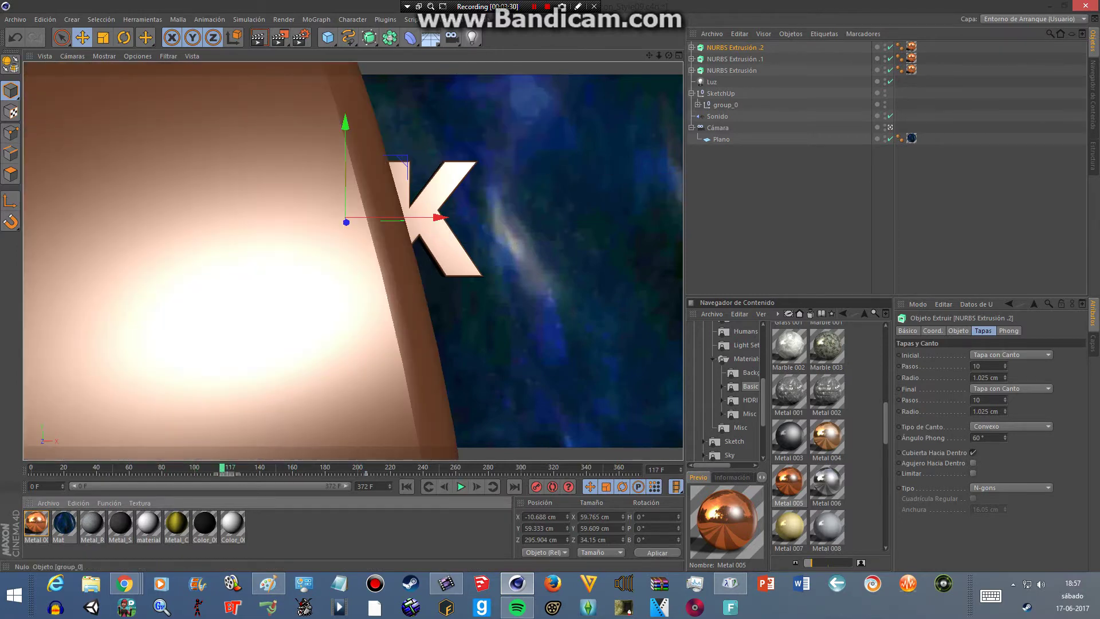
click(731, 71)
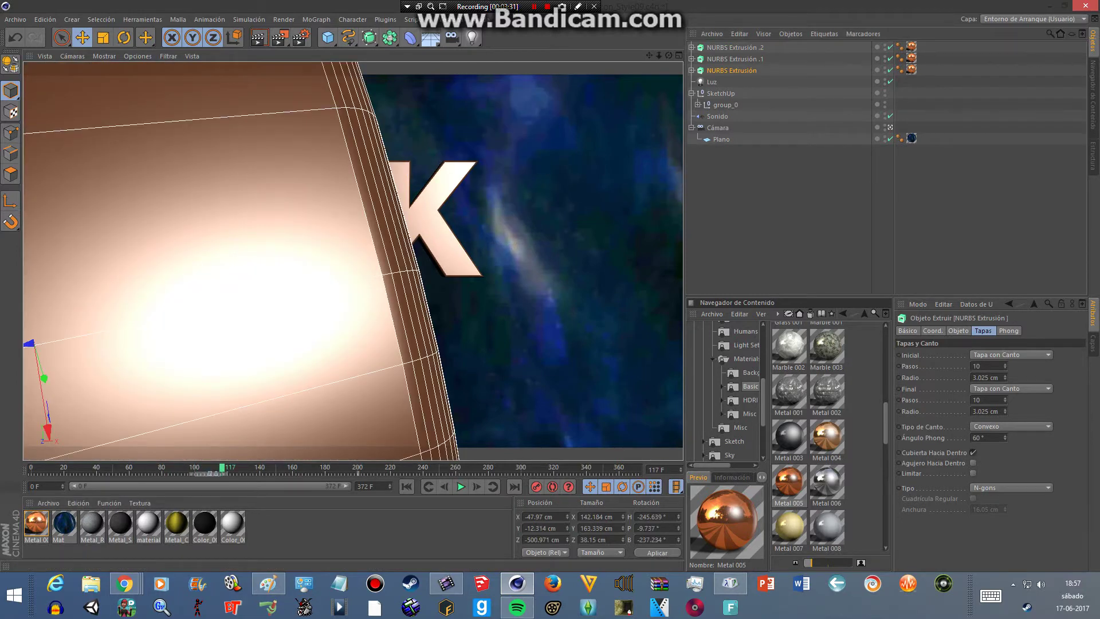
click(218, 468)
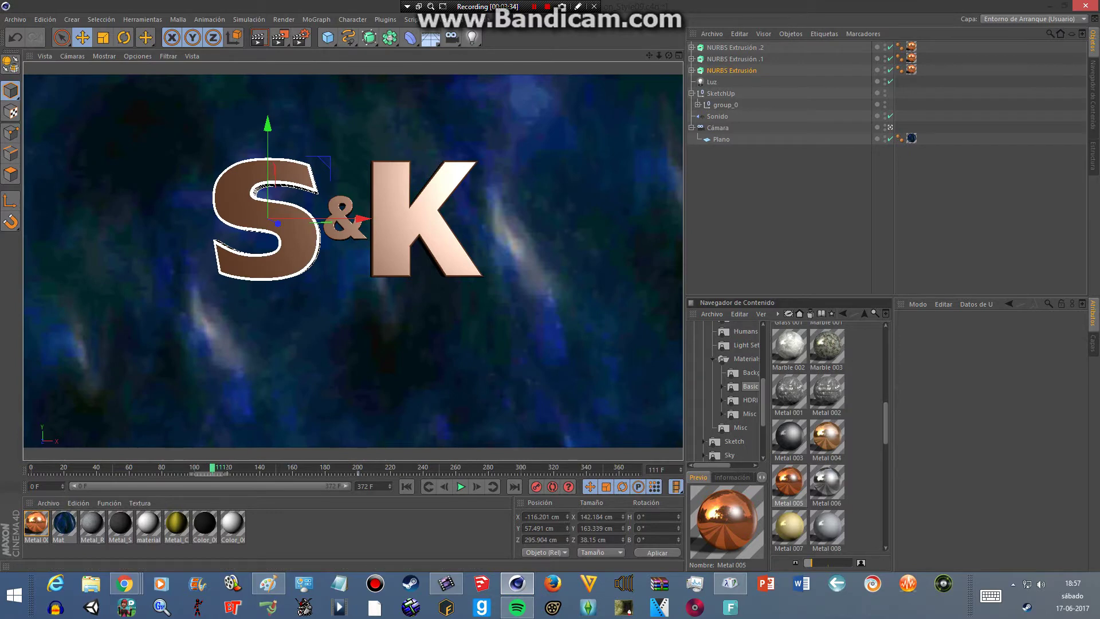
key(f)
key(f)
key(f)
key(f)
key(f)
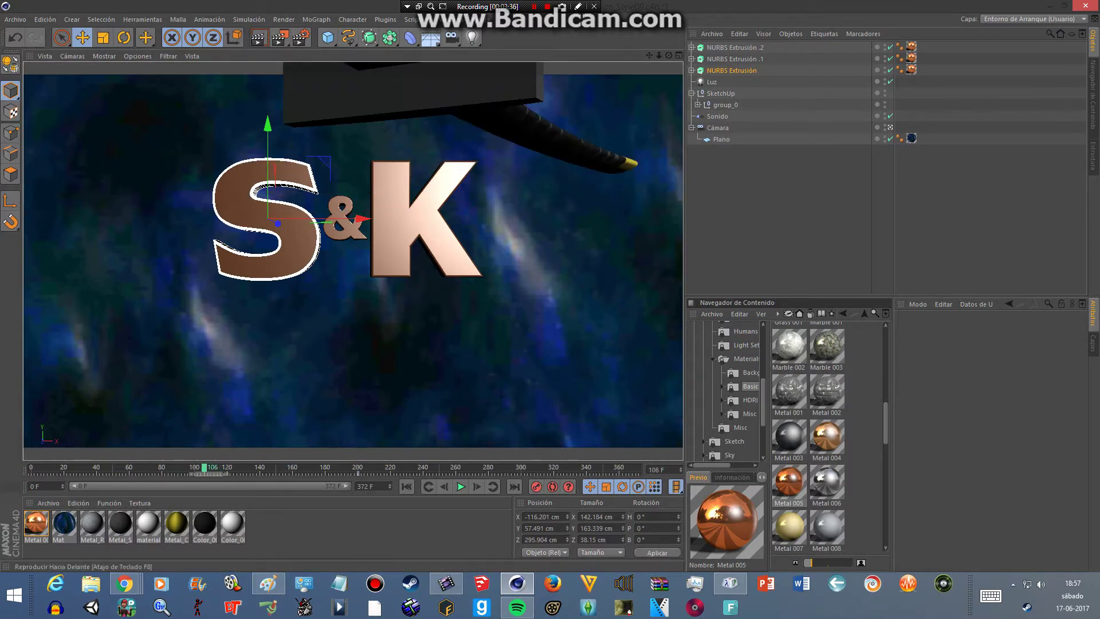
key(g)
key(g)
Step: Tumble the S to a new angle, then preview the fly-in and select the K and ampersand
key(r)
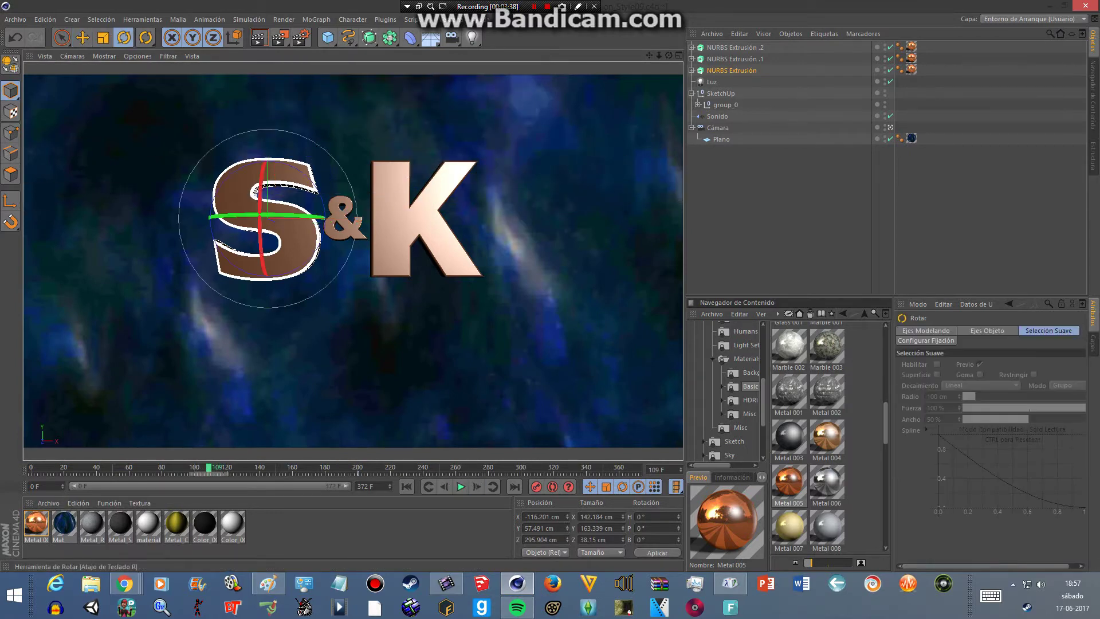
mouse_move(269, 217)
mouse_down()
mouse_move(298, 189)
mouse_move(286, 206)
mouse_move(298, 217)
mouse_move(275, 195)
mouse_move(269, 206)
mouse_move(272, 129)
mouse_move(312, 257)
mouse_move(367, 114)
mouse_move(367, 218)
mouse_move(344, 166)
mouse_move(457, 86)
mouse_move(312, 172)
mouse_move(302, 71)
mouse_up()
click(83, 38)
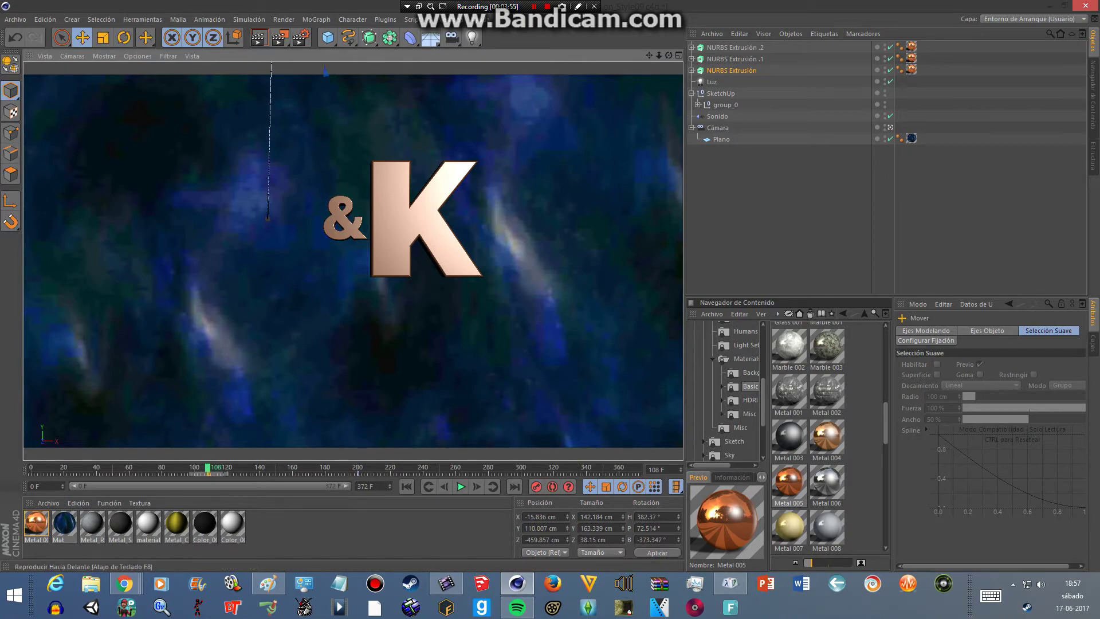
click(461, 486)
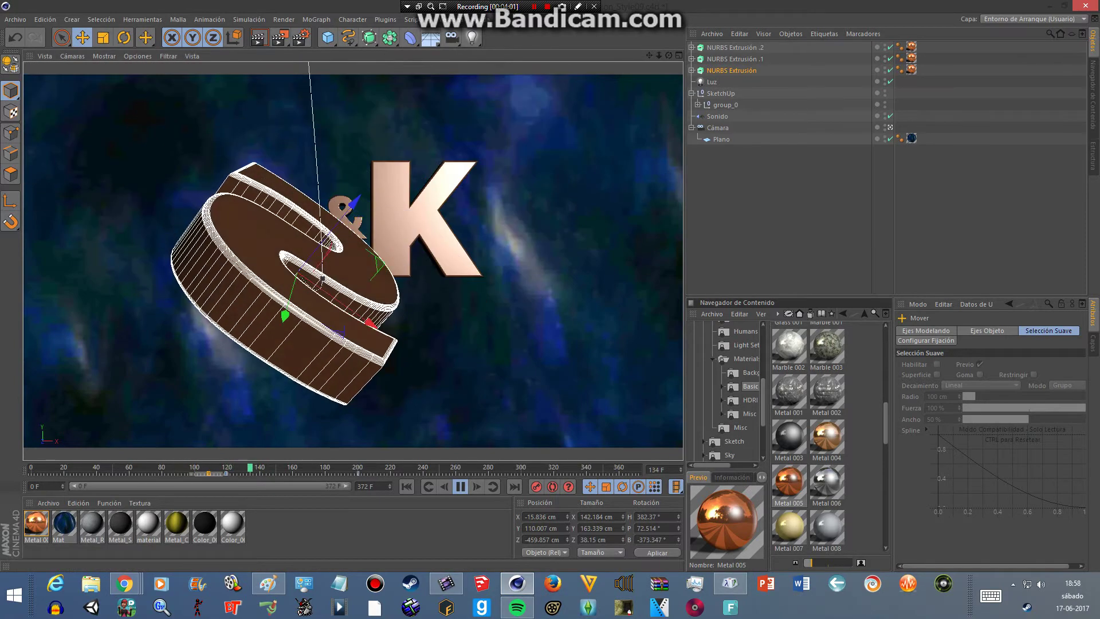
click(460, 487)
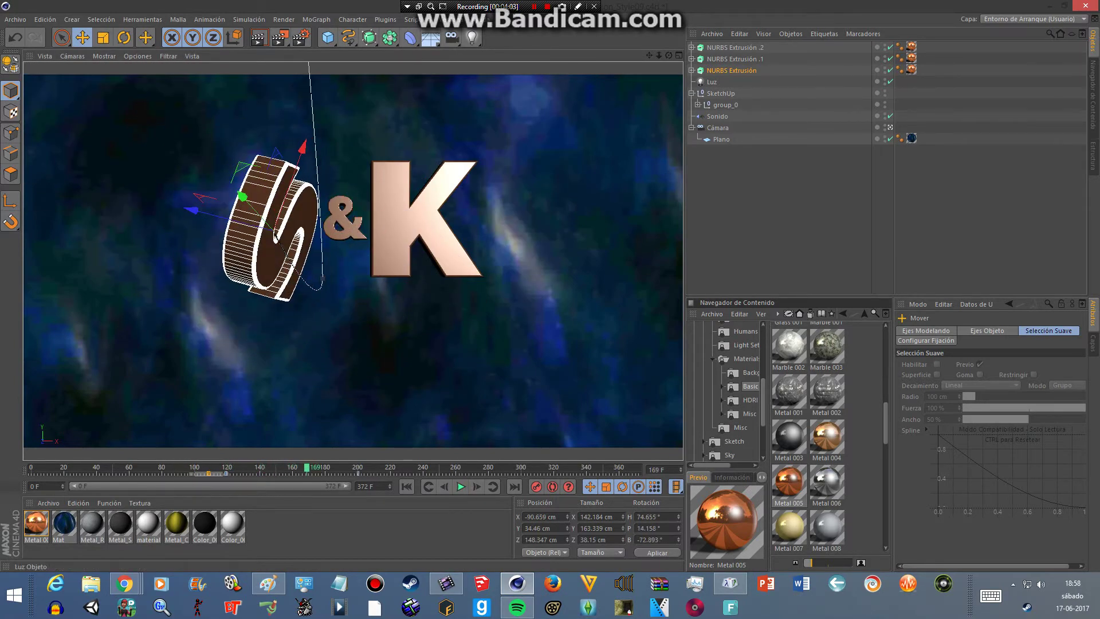
click(424, 217)
click(344, 220)
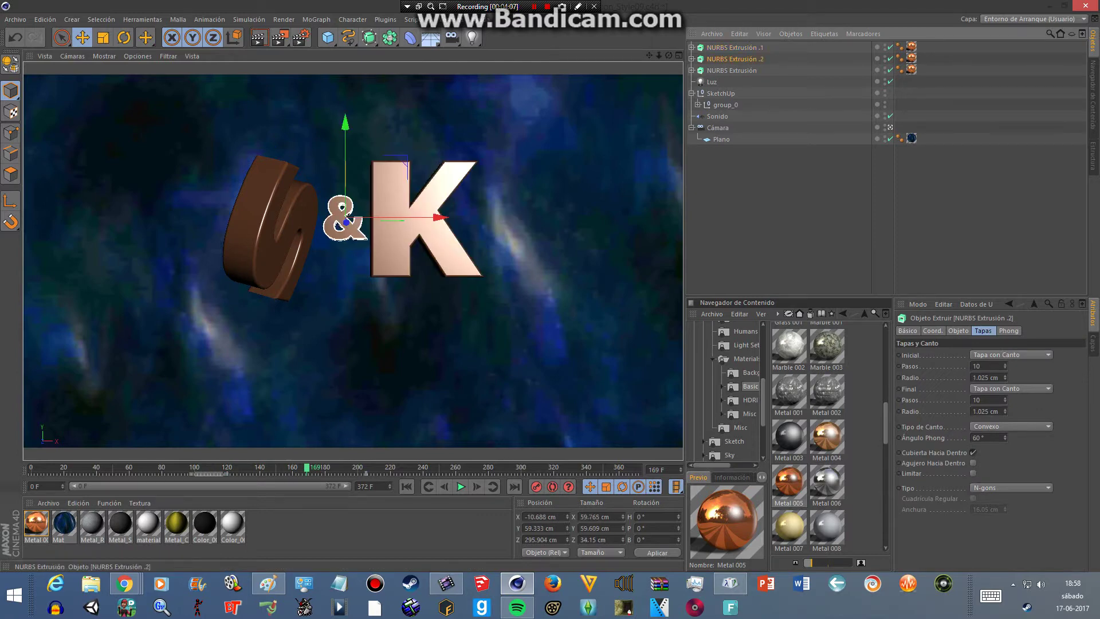
Step: Select the K at frame 128 and rotate it to a tumbled angle
click(424, 218)
click(218, 467)
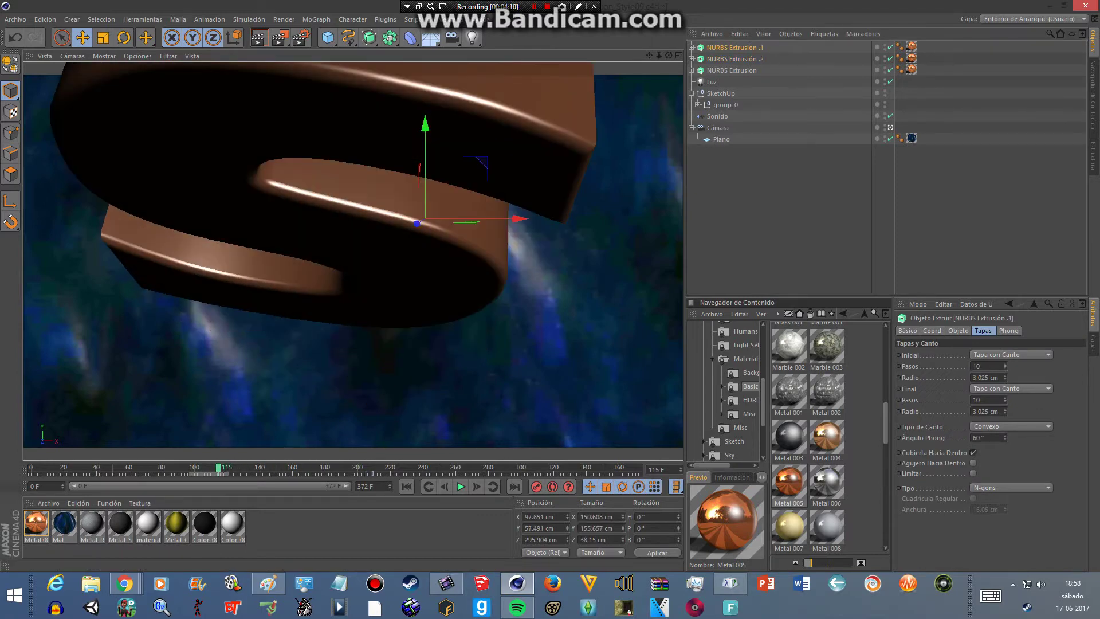
drag(218, 467, 240, 467)
key(r)
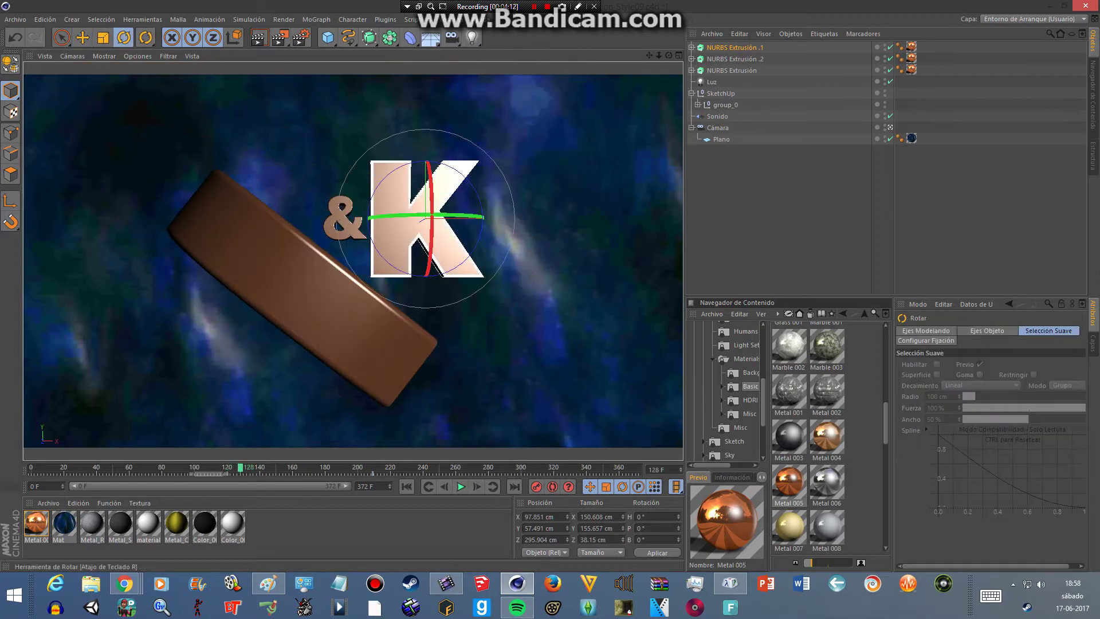
mouse_move(426, 217)
mouse_down()
mouse_move(458, 189)
mouse_move(435, 171)
mouse_up()
Step: Move the K toward the camera to Z -605.351 cm and preview its fly-in
click(82, 37)
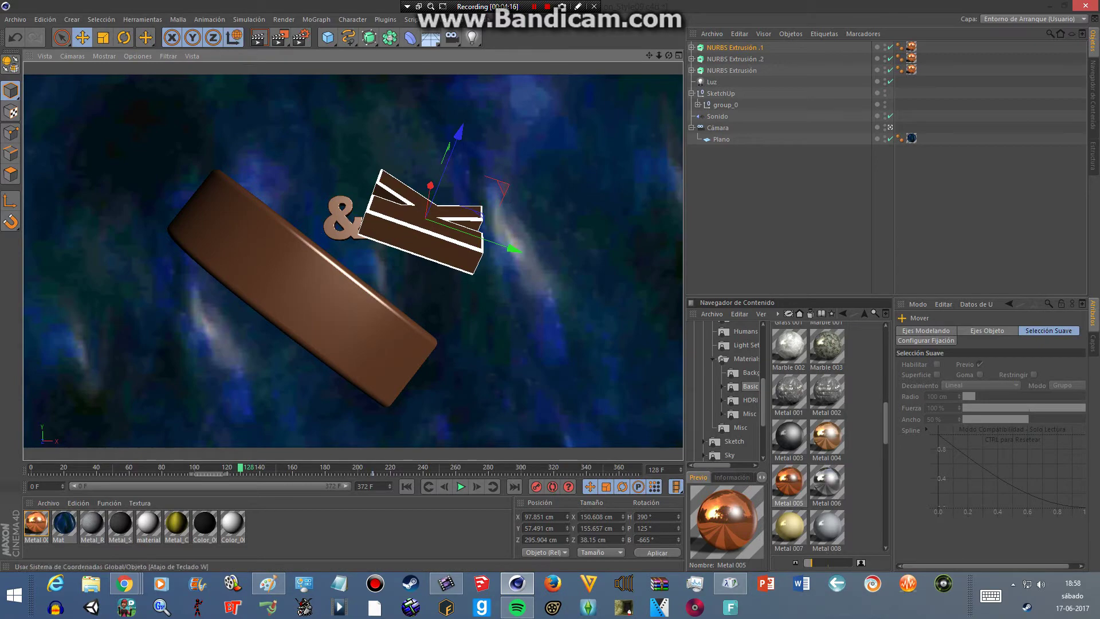
click(233, 38)
drag(427, 215, 442, 344)
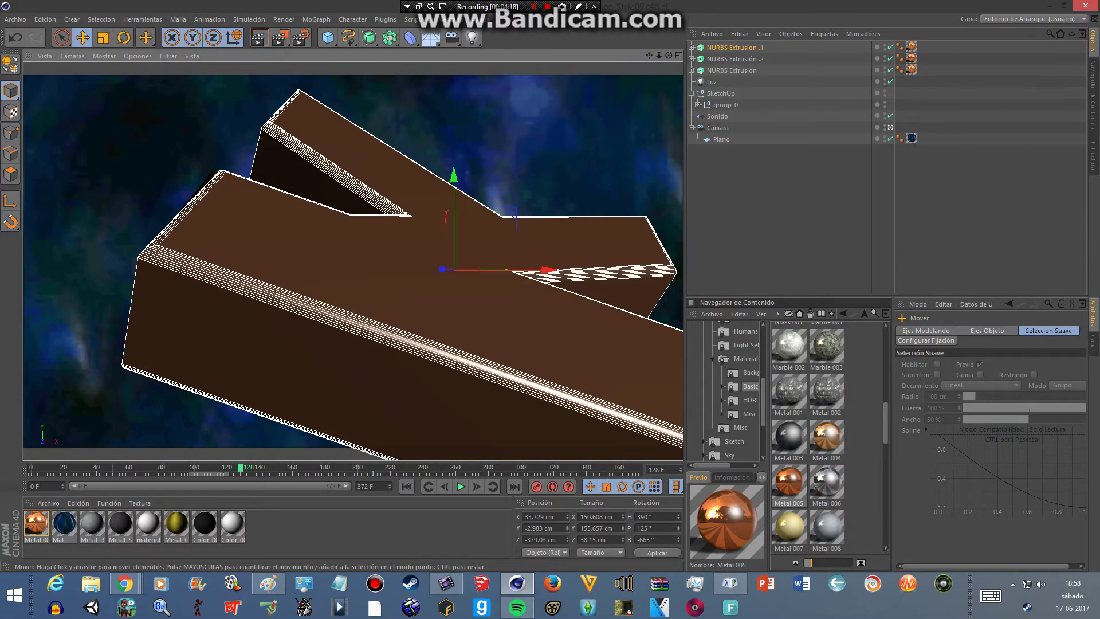
drag(544, 269, 676, 396)
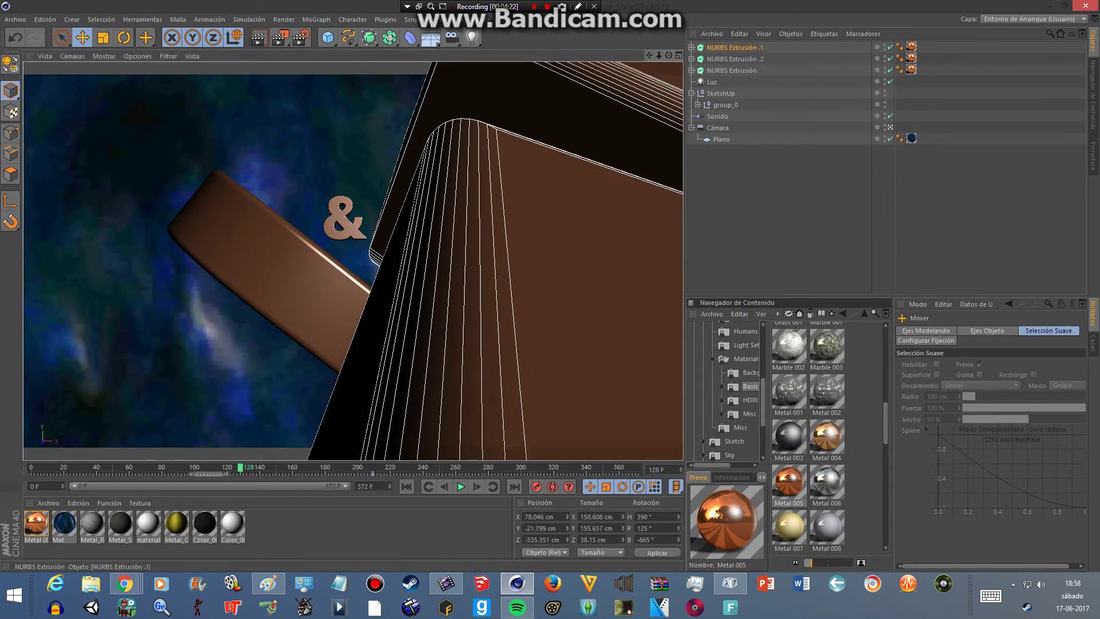
click(735, 47)
scroll(933, 355, down, 3)
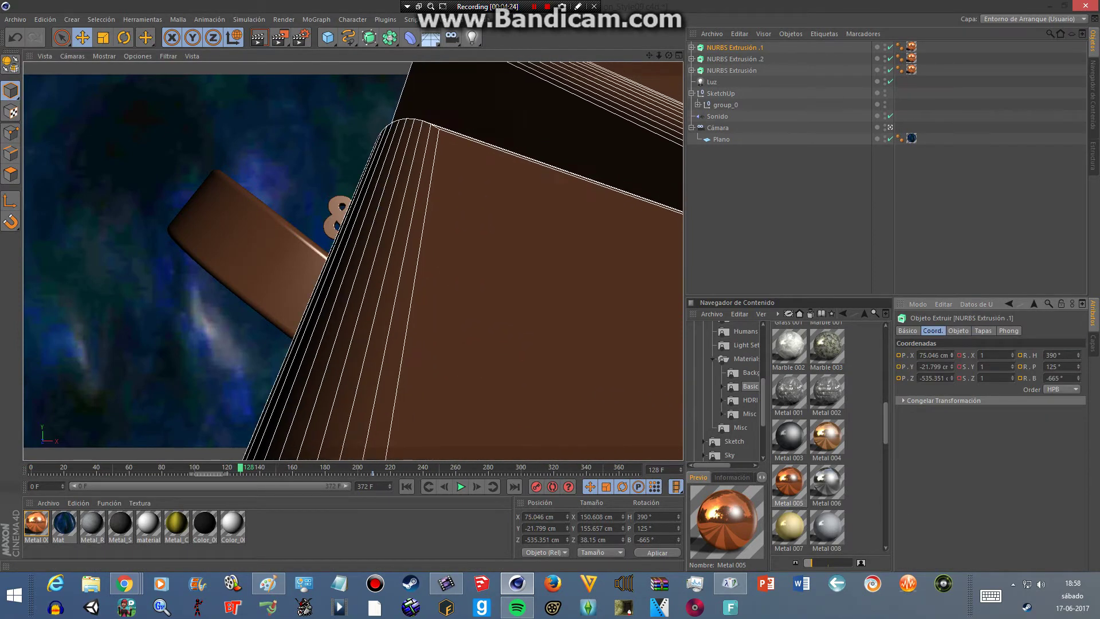
scroll(934, 355, up, 9)
scroll(934, 378, down, 15)
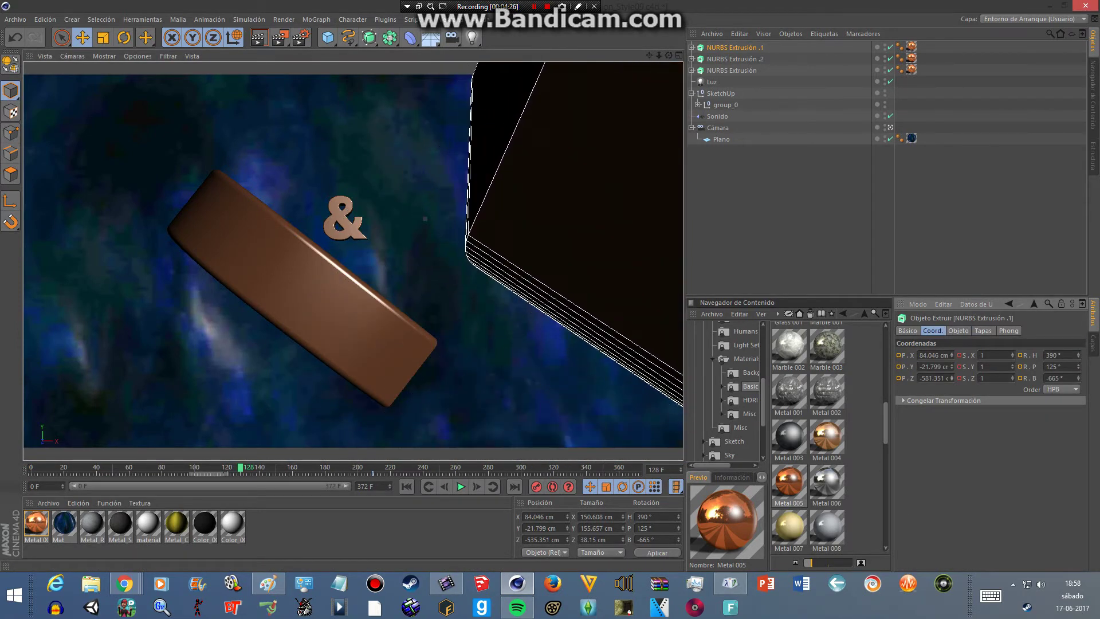
drag(639, 241, 648, 431)
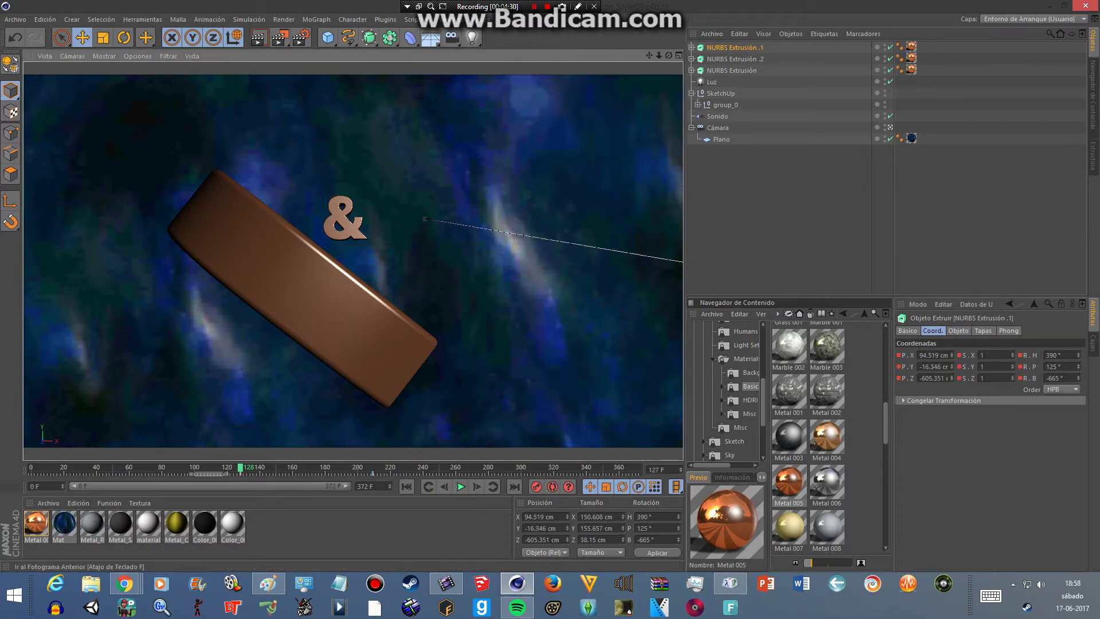
click(445, 486)
click(460, 486)
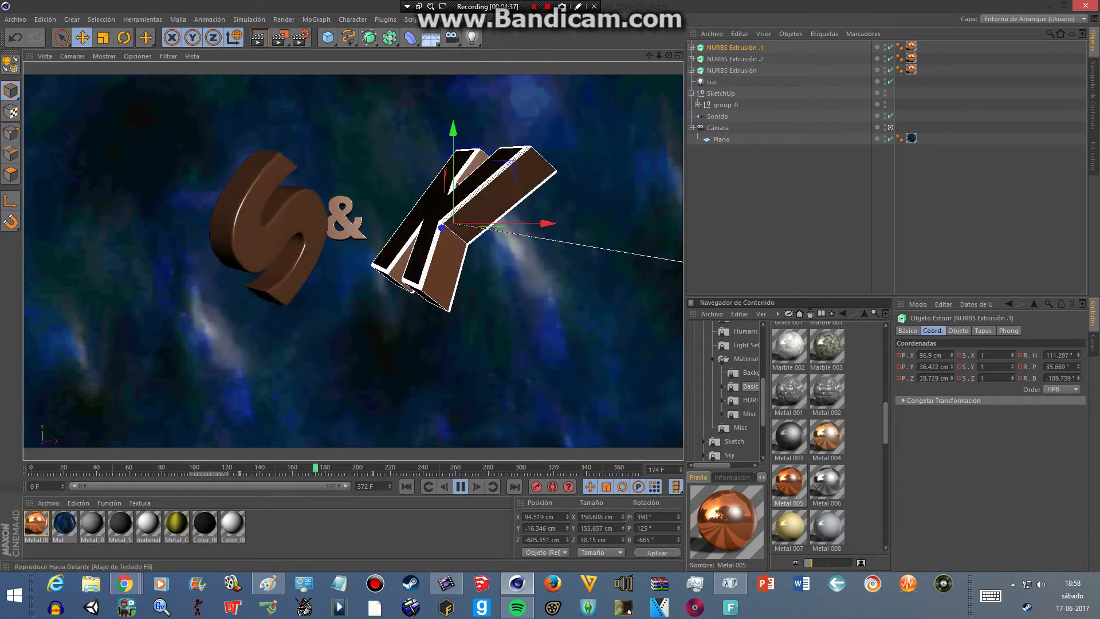
Step: Spin the ampersand through several turns and bring it close to the camera
click(461, 486)
click(345, 221)
key(f)
key(f)
key(f)
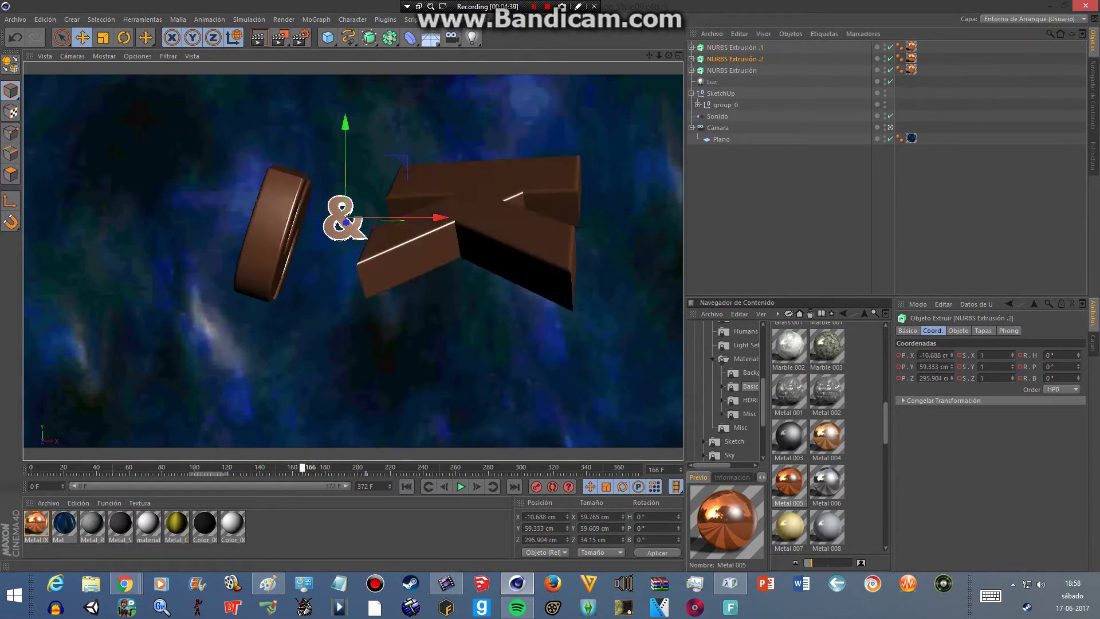
key(r)
drag(350, 218, 352, 213)
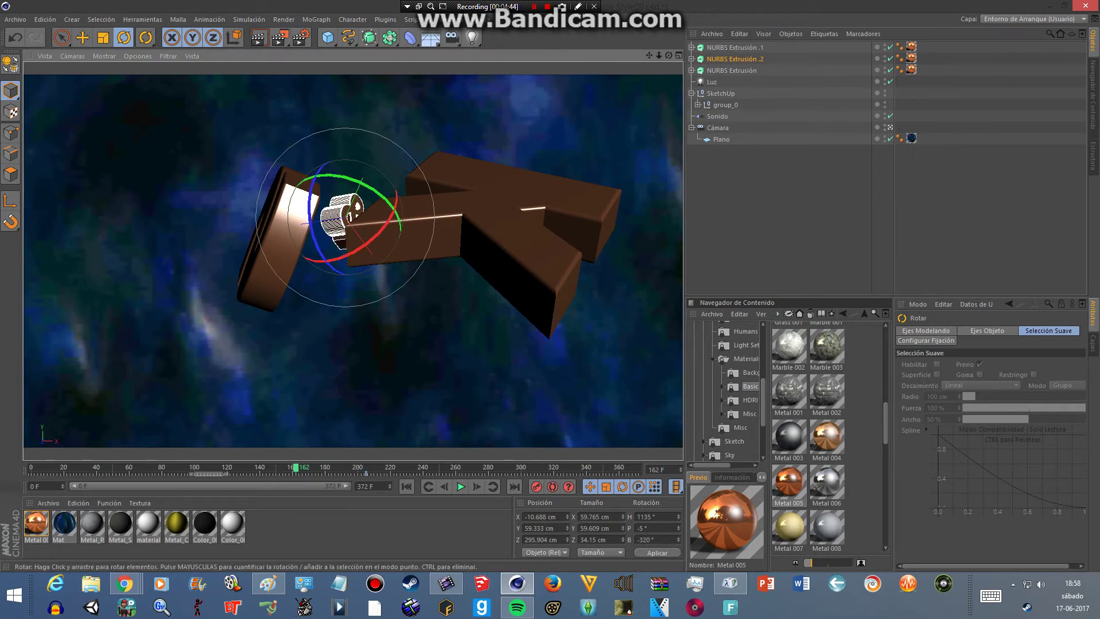
drag(352, 213, 357, 209)
key(e)
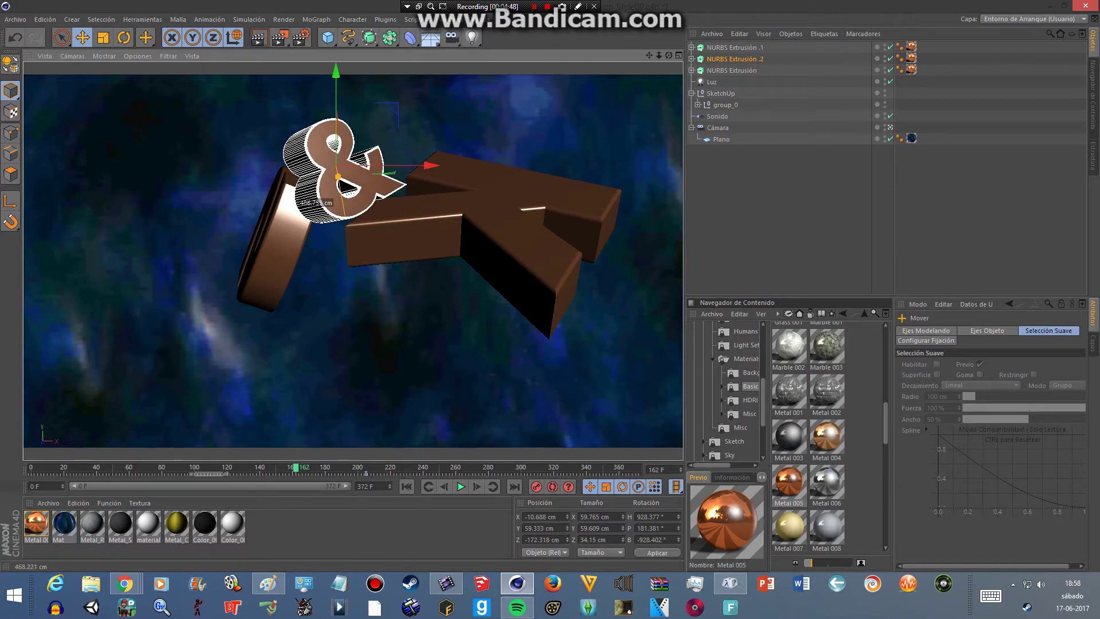
mouse_move(345, 224)
mouse_down()
mouse_move(323, 123)
mouse_move(345, 213)
mouse_up()
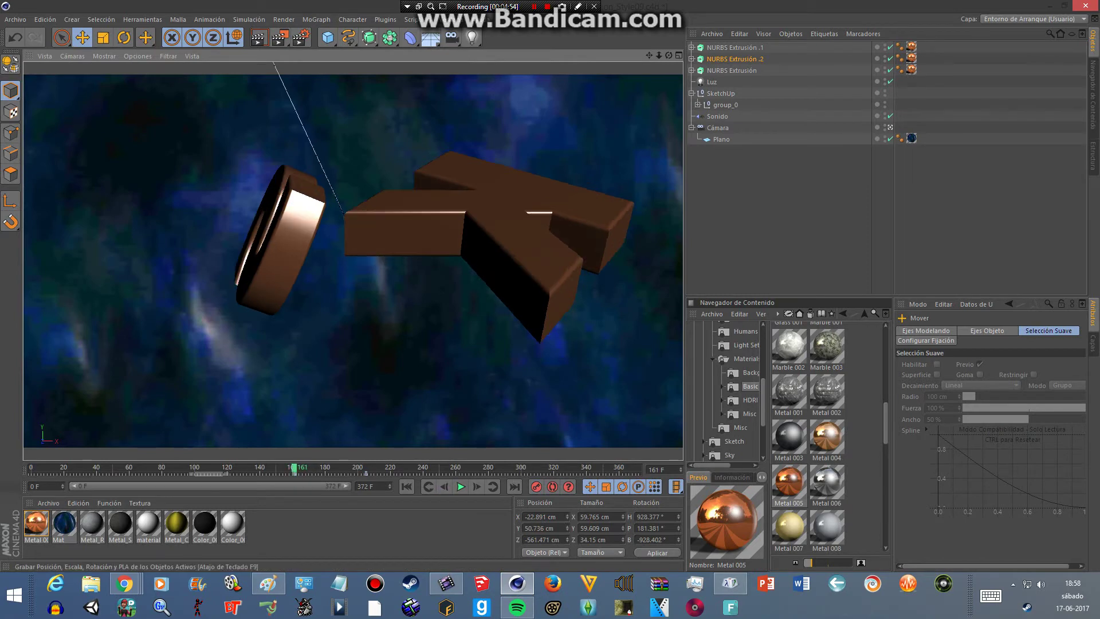
Step: Preview the animation, nudge the ampersand left and up, and check frames 179 and 219
click(461, 486)
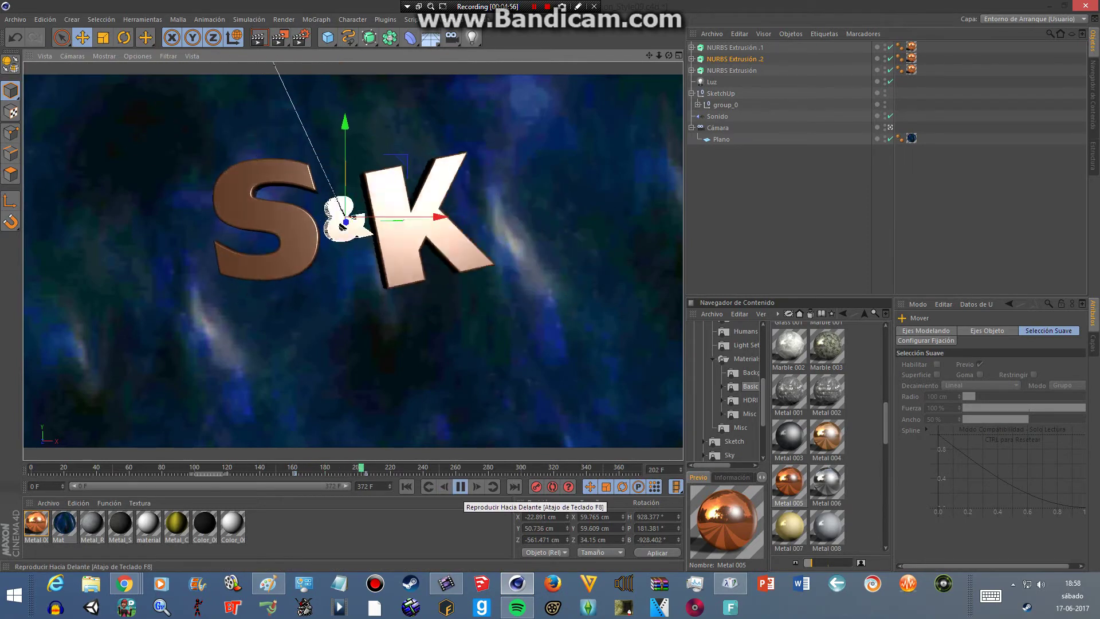
click(461, 486)
key(f)
key(f)
key(f)
key(f)
key(f)
key(f)
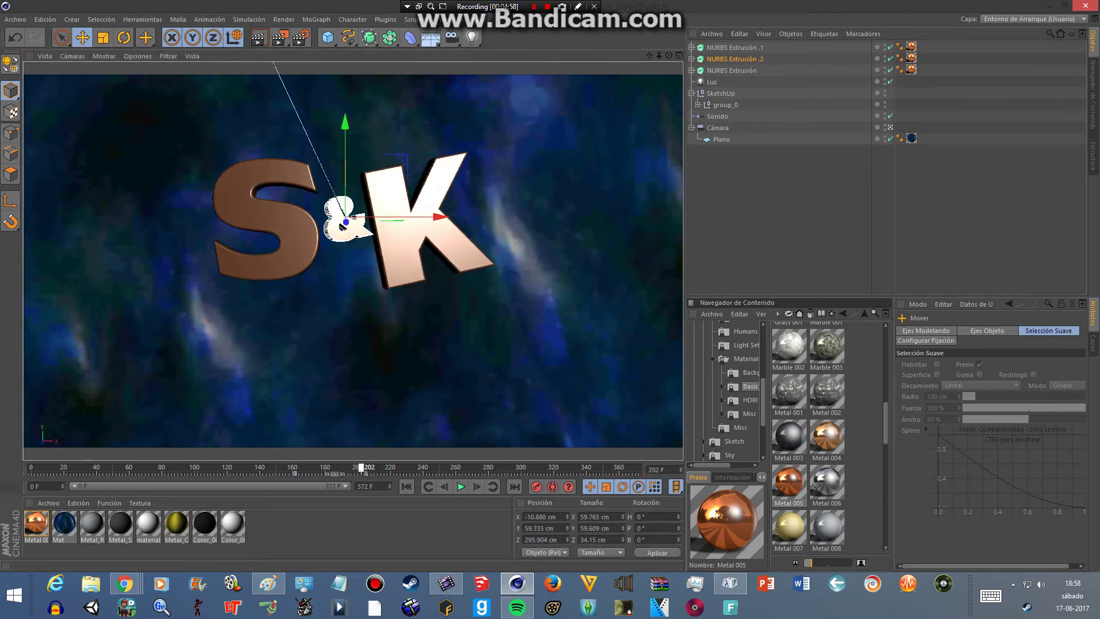
key(f)
key(f)
key(f)
key(f)
key(f)
key(f)
drag(333, 217, 327, 215)
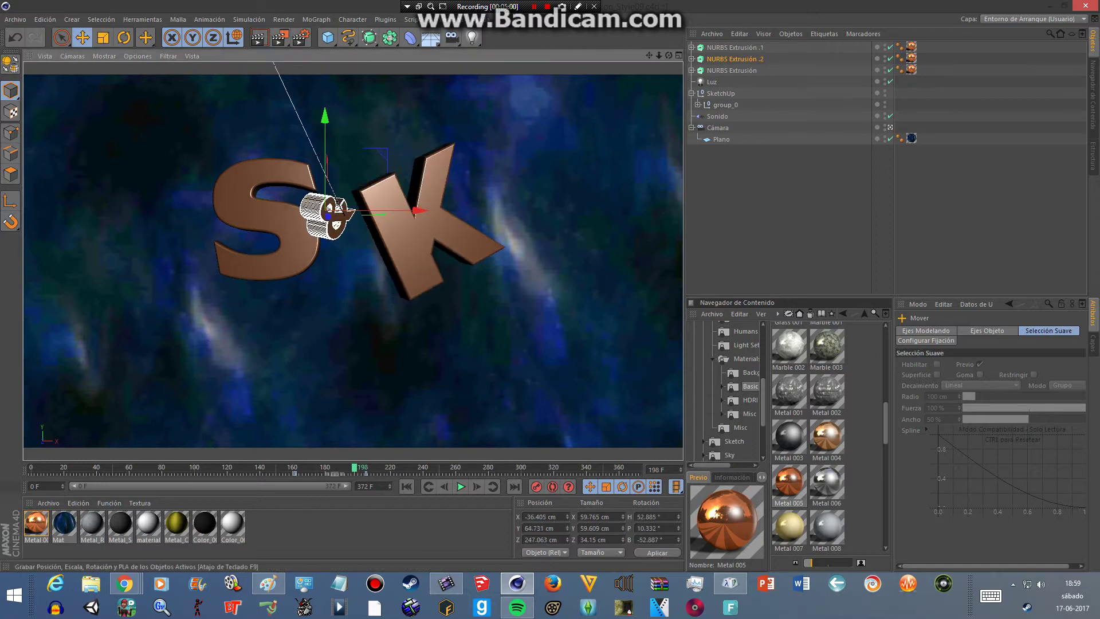
click(460, 486)
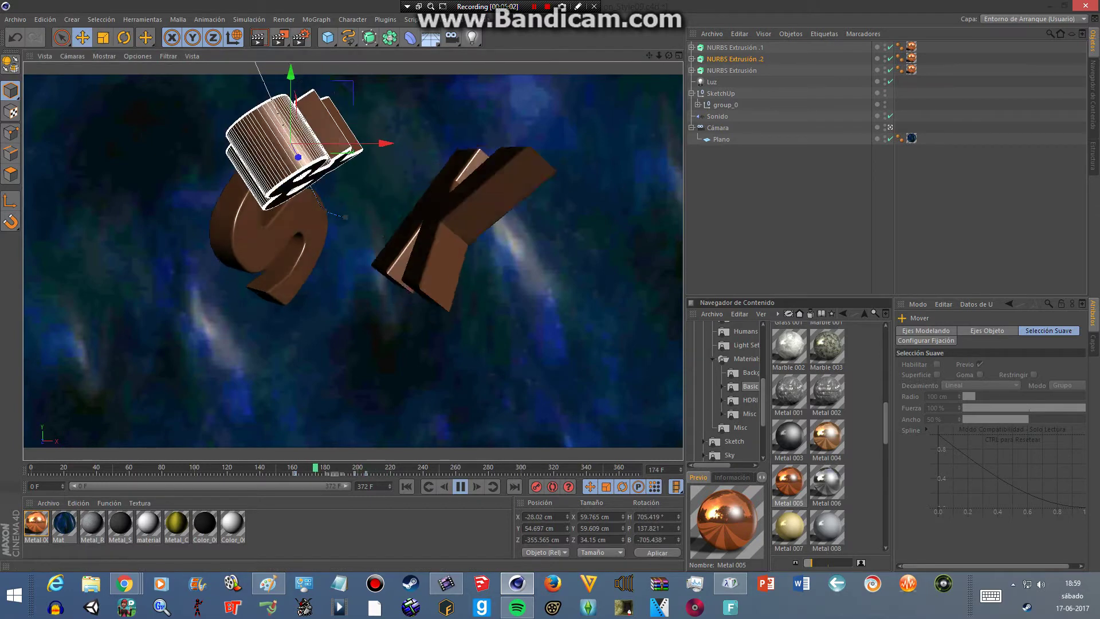
click(90, 468)
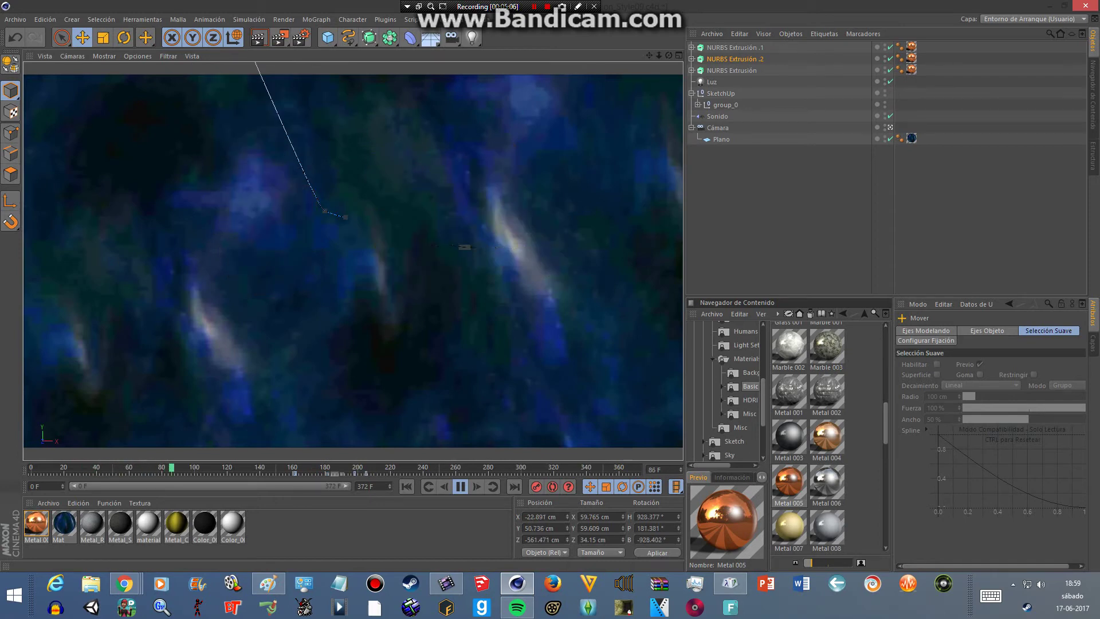
click(461, 487)
click(323, 469)
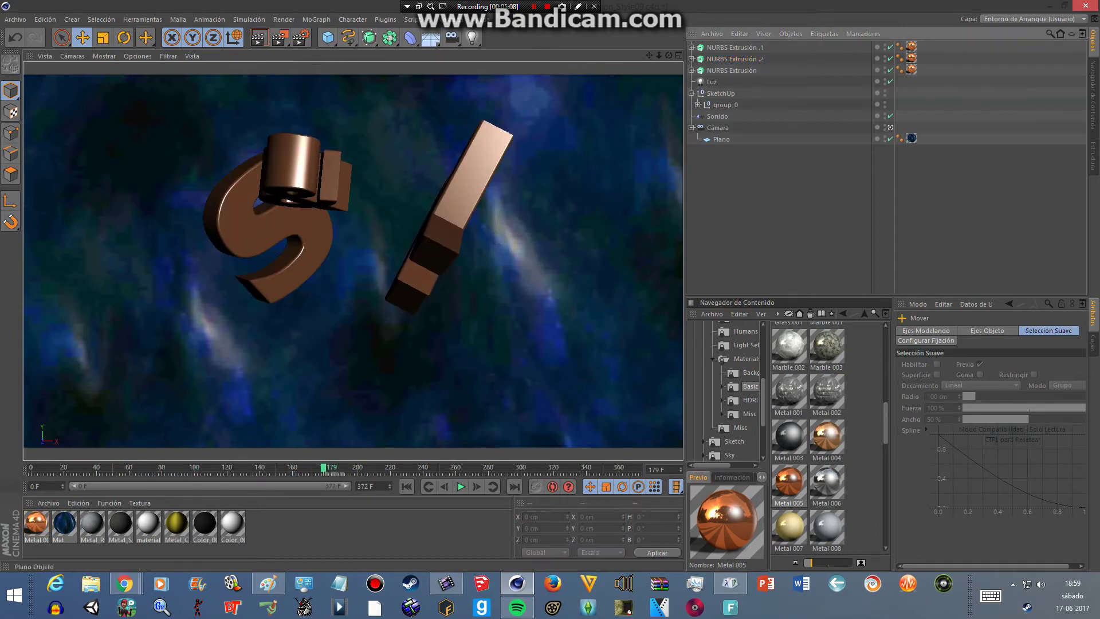
click(389, 468)
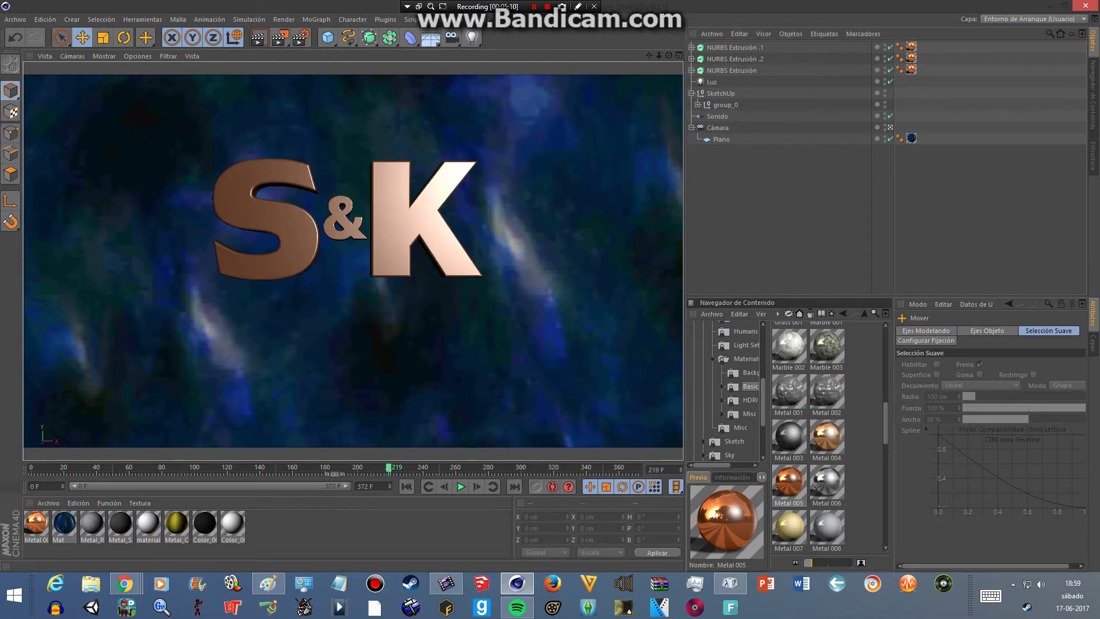
Step: Duplicate the ampersand extrusion and select the Texto inside NURBS Extrusión .3
key(ctrl+v)
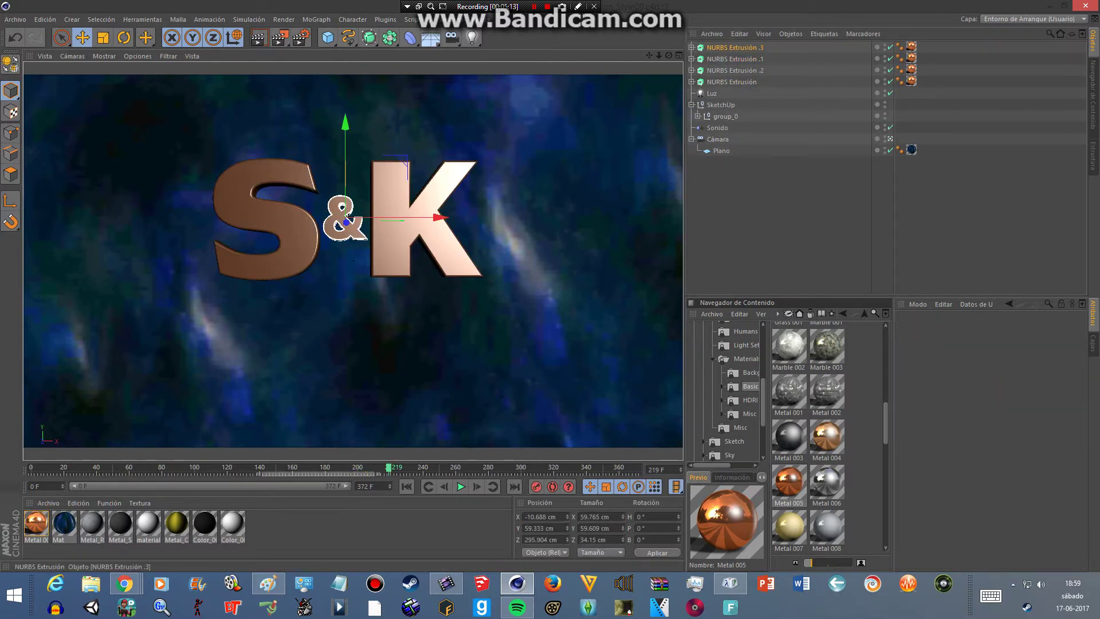
click(691, 47)
click(720, 59)
Step: Bring up Character Map and switch its font to LilyUPC
click(730, 584)
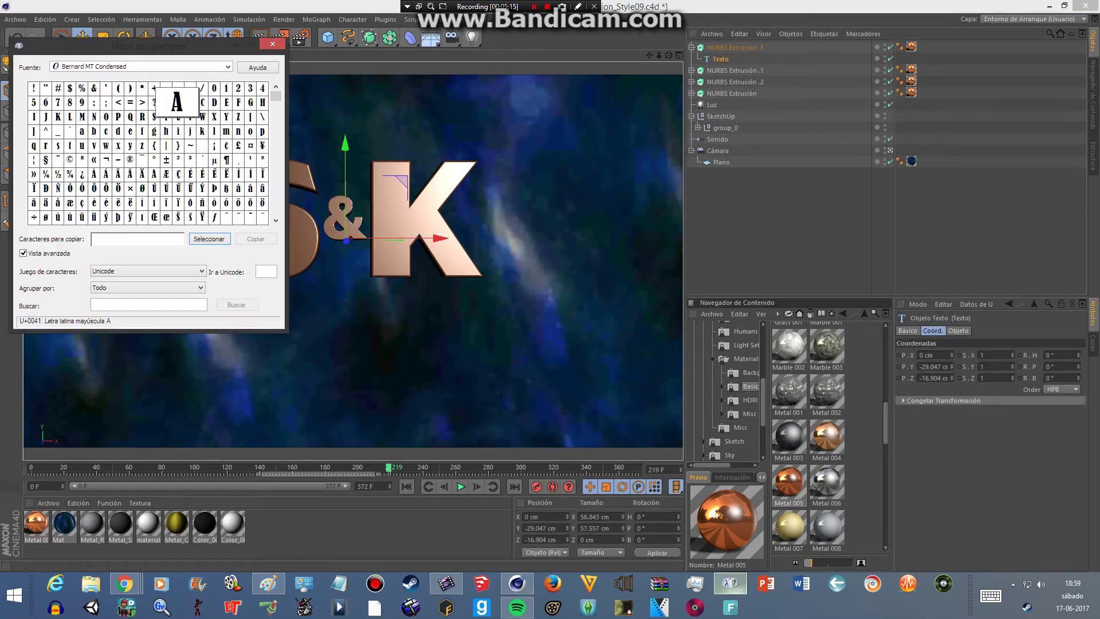
click(227, 66)
drag(227, 105, 227, 164)
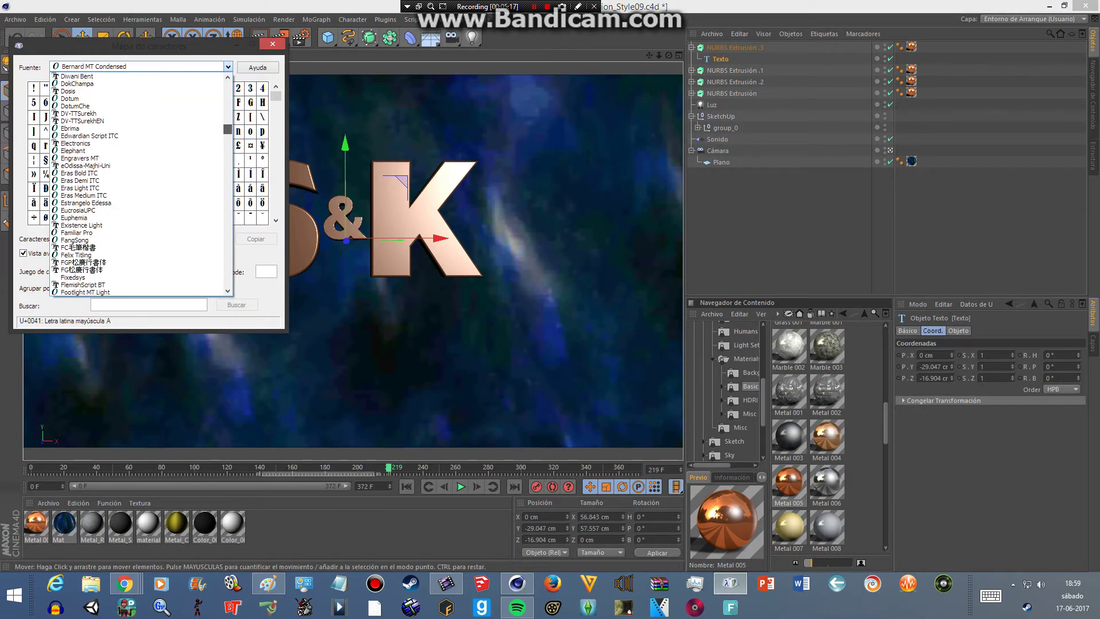
scroll(140, 183, down, 3)
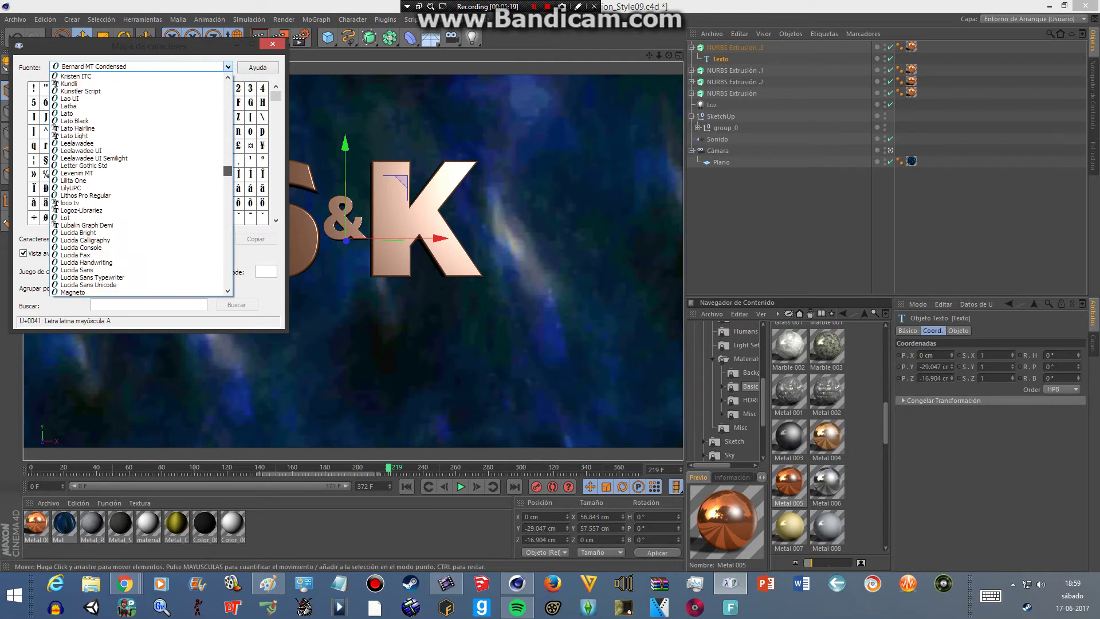
click(114, 189)
Step: Pick the ™ trademark glyph and close Character Map
click(82, 159)
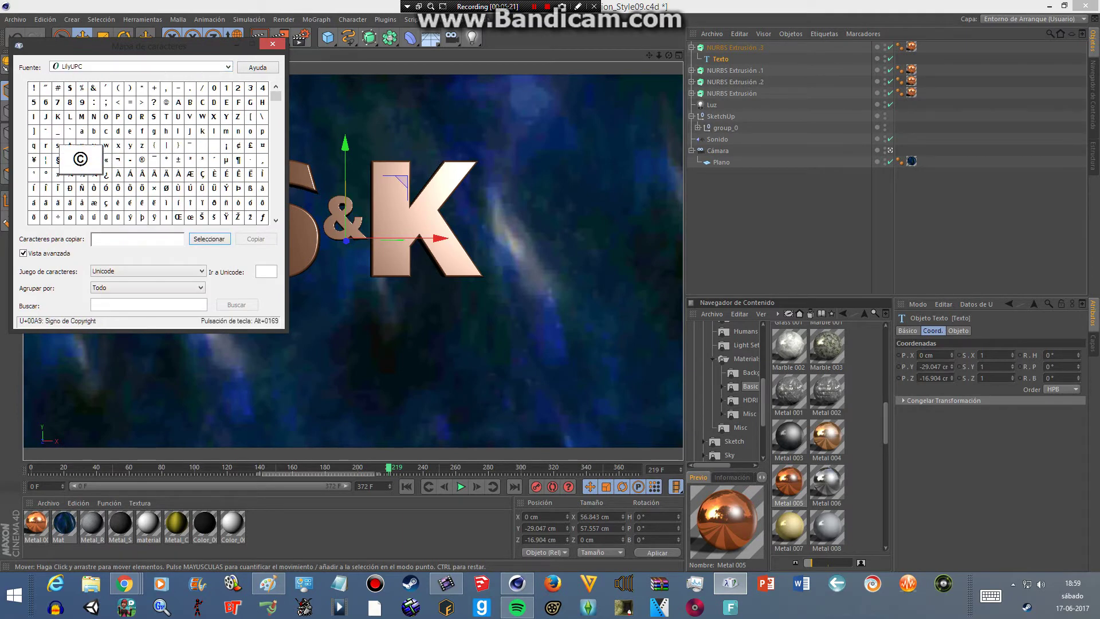
mouse_move(81, 159)
mouse_down()
mouse_move(142, 173)
mouse_move(154, 160)
mouse_up()
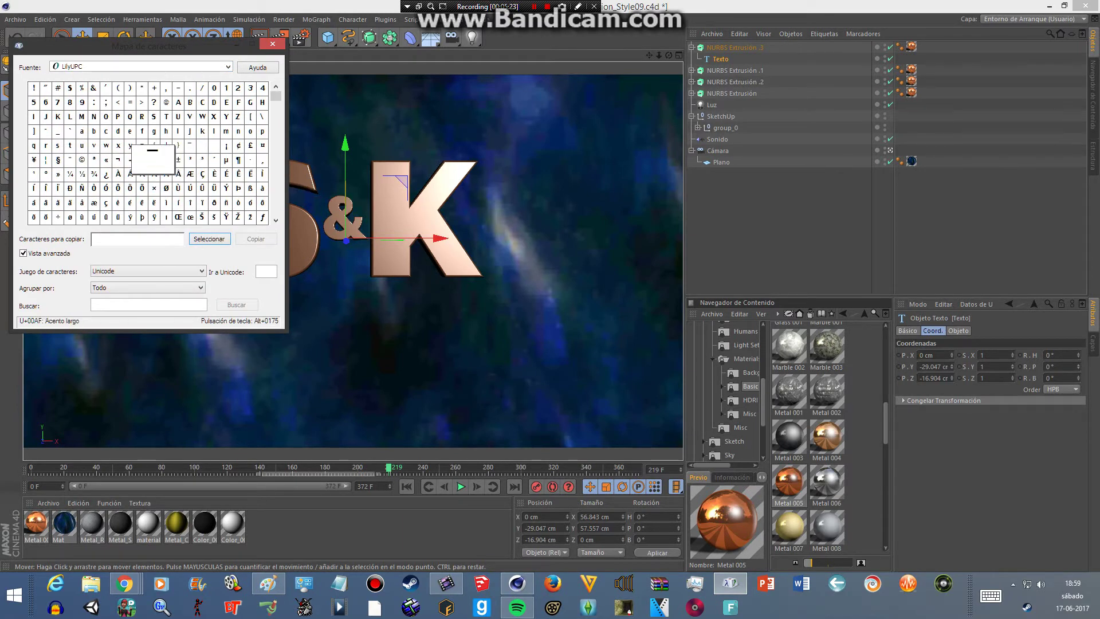
scroll(151, 154, down, 3)
scroll(152, 153, down, 2)
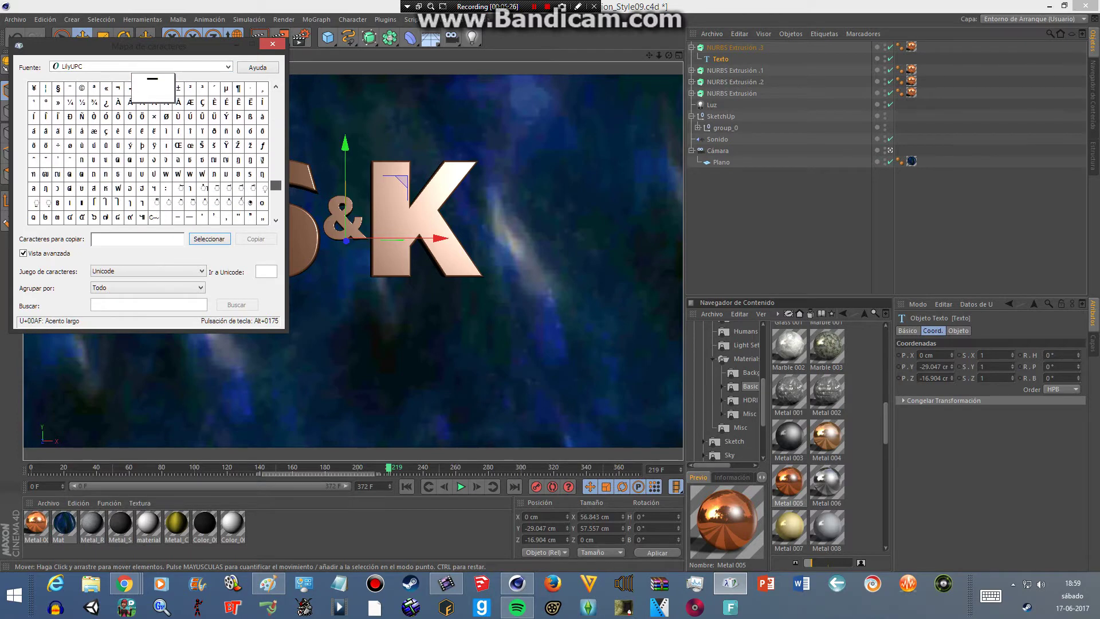
drag(154, 88, 178, 173)
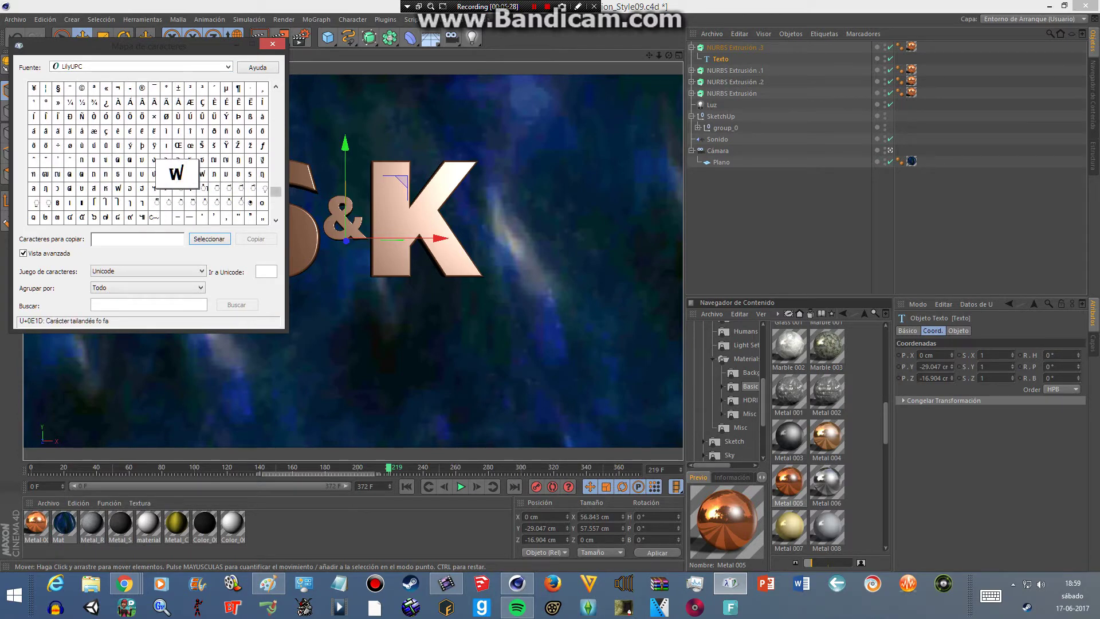
scroll(176, 171, down, 1)
drag(177, 159, 130, 216)
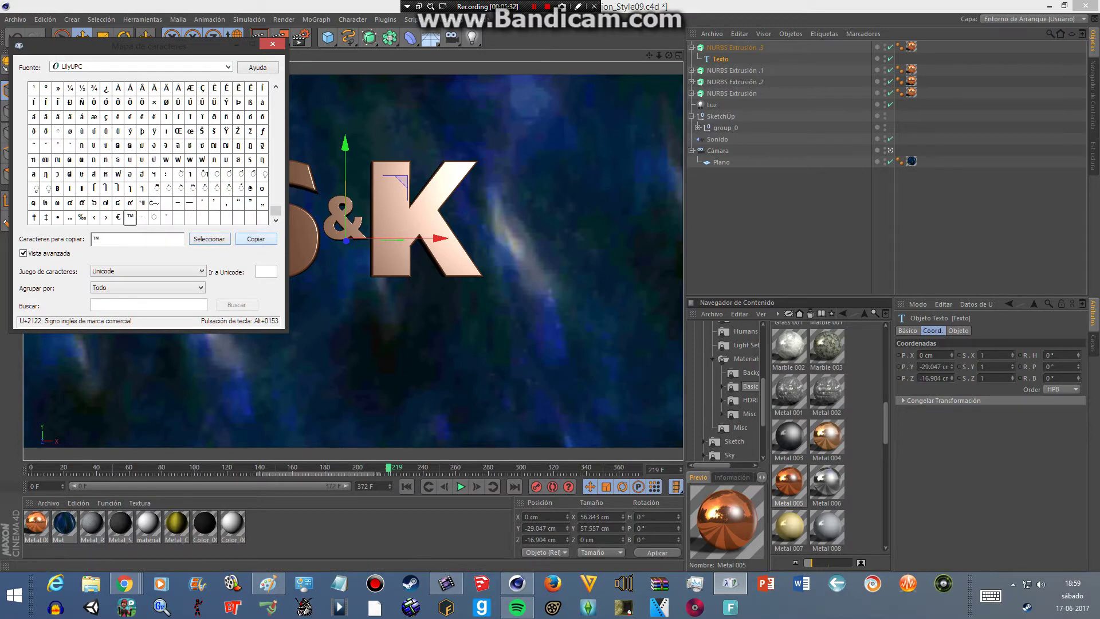
key(alt+F4)
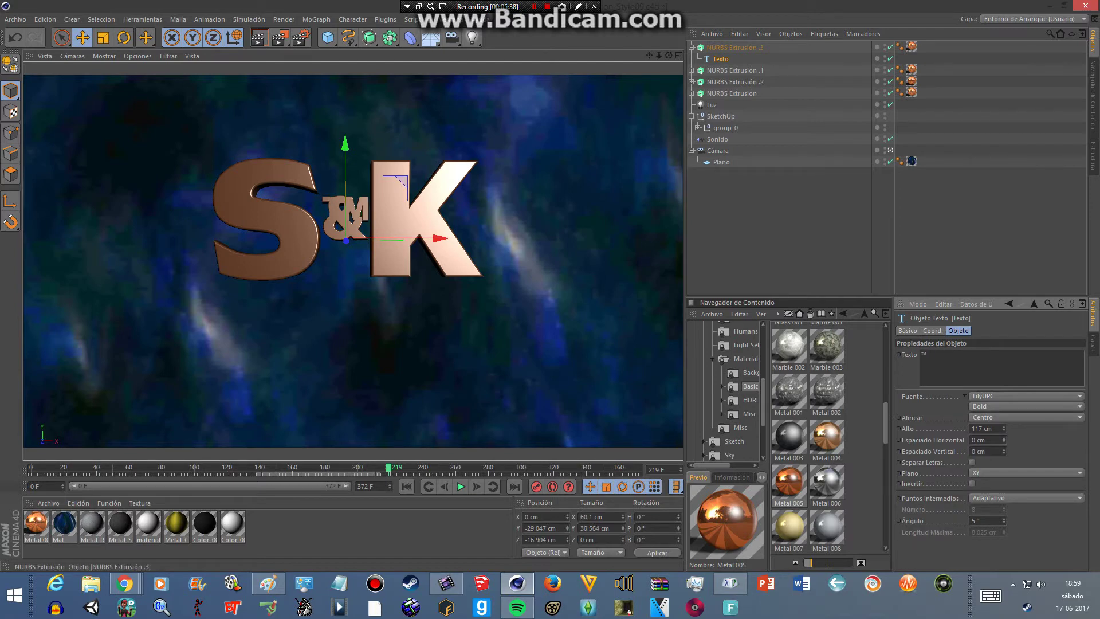
Step: Select NURBS Extrusión .3 and view it zoomed in through the scene camera
click(735, 48)
click(890, 150)
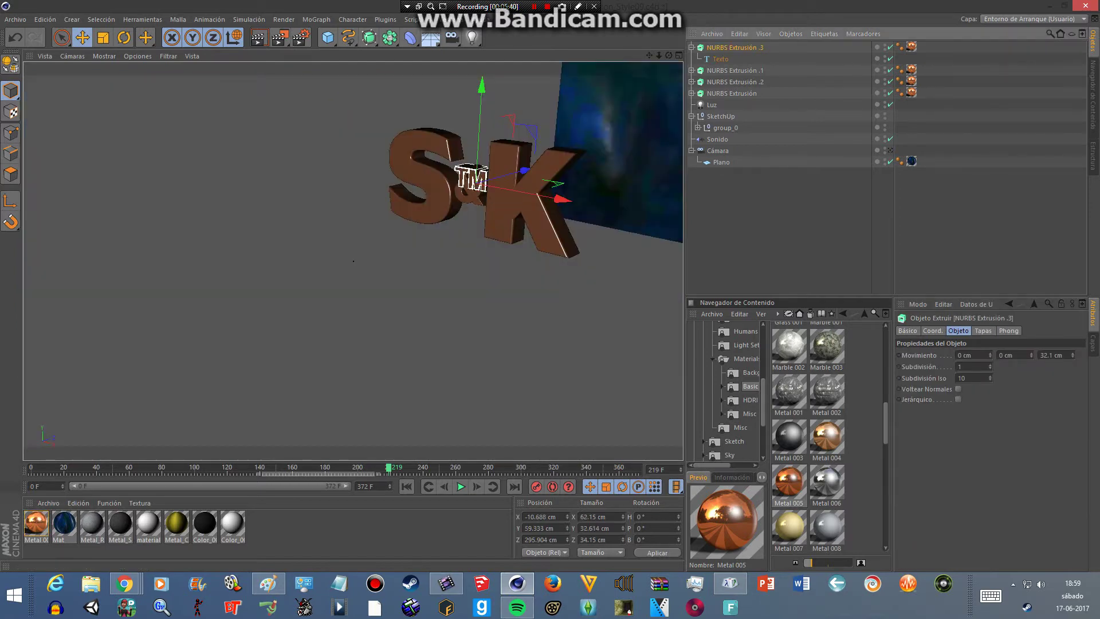
click(72, 56)
click(97, 171)
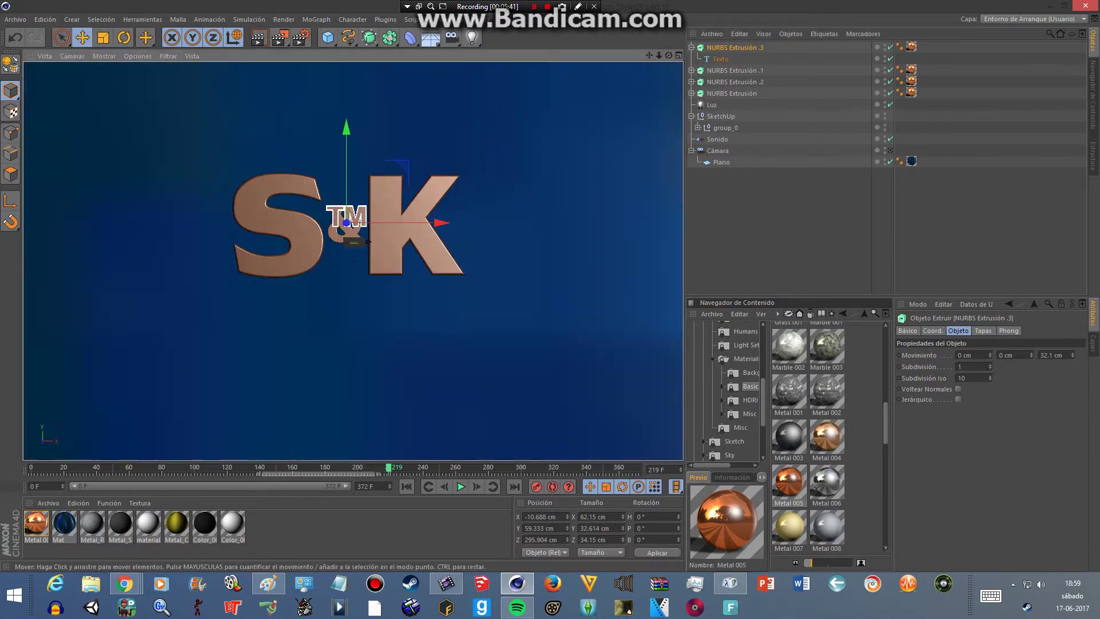
scroll(360, 246, up, 8)
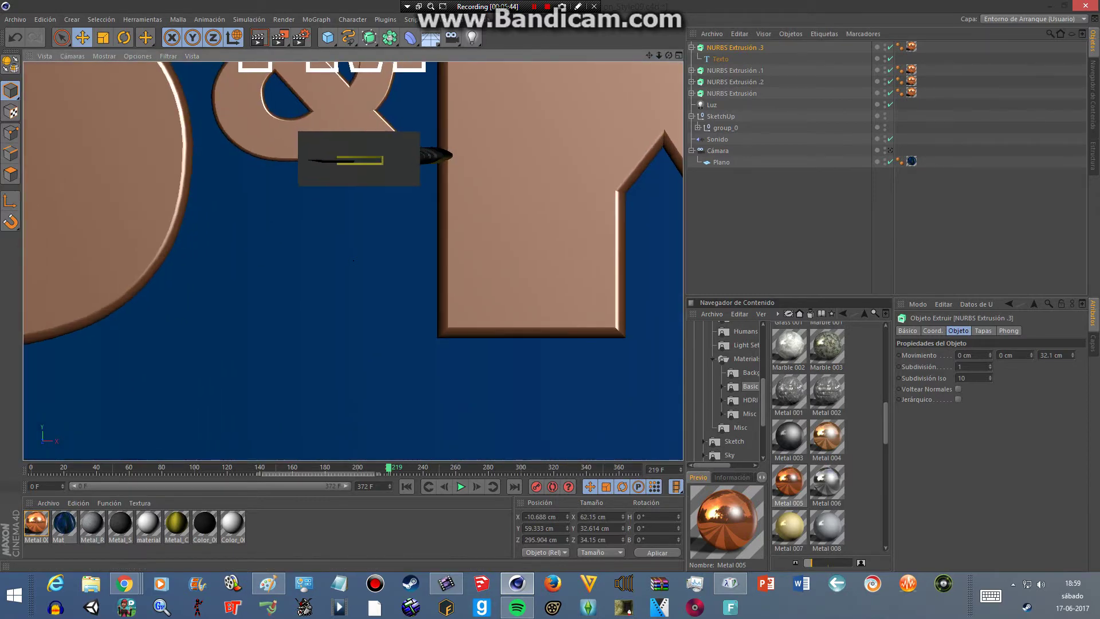
scroll(354, 261, up, 2)
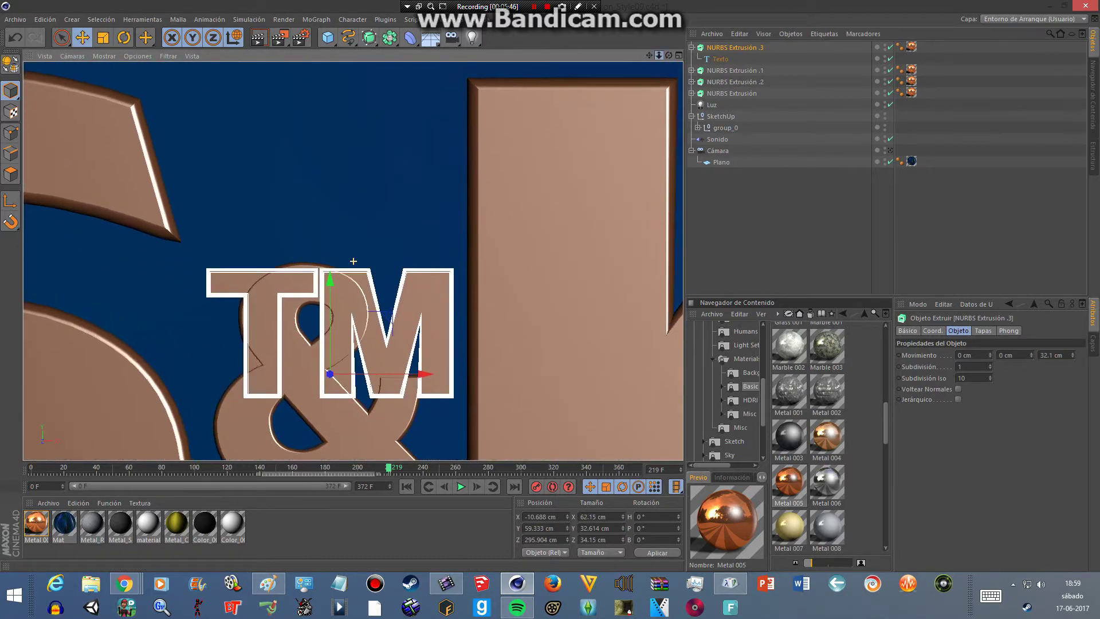
scroll(354, 261, up, 2)
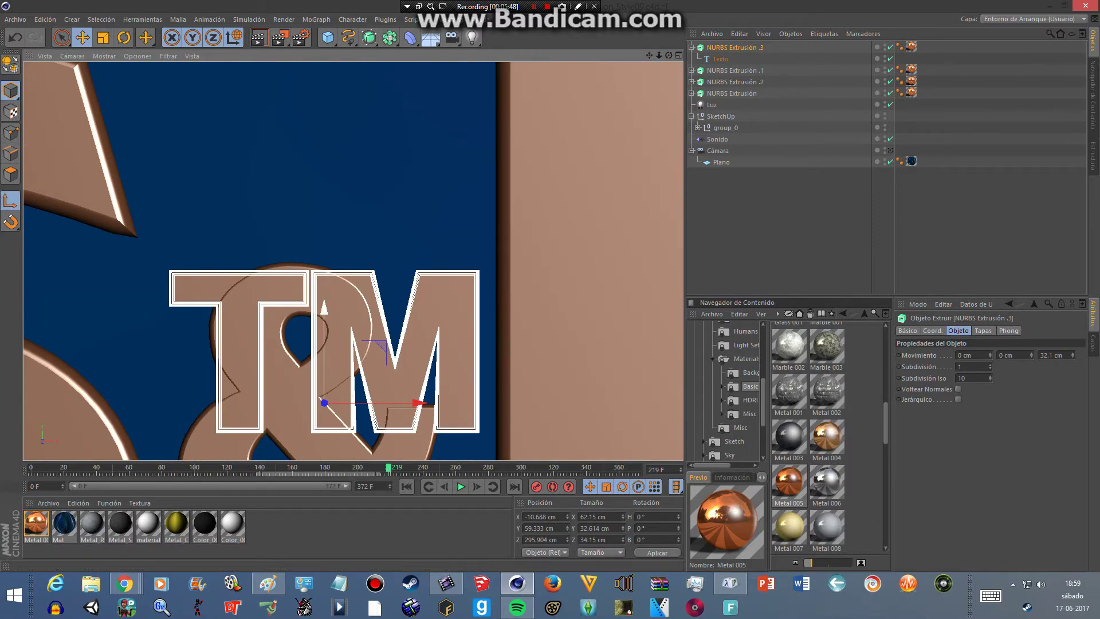
Step: Raise the ™ extrusion along Y to 70.46 cm and return to the scene camera view
drag(324, 355, 324, 291)
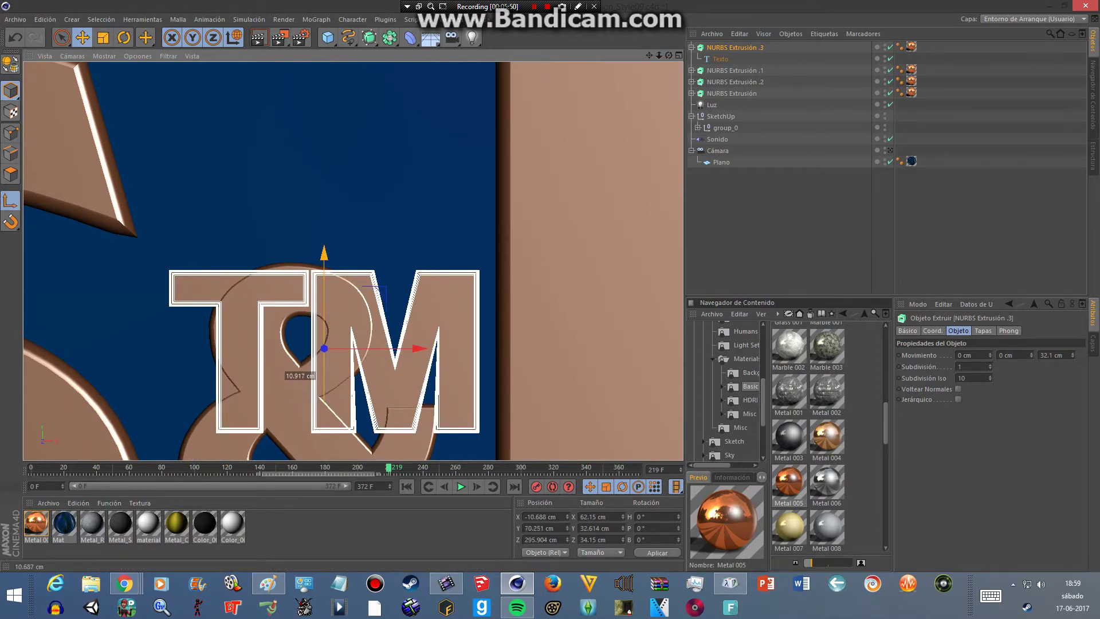
drag(325, 378, 324, 377)
click(72, 56)
click(86, 122)
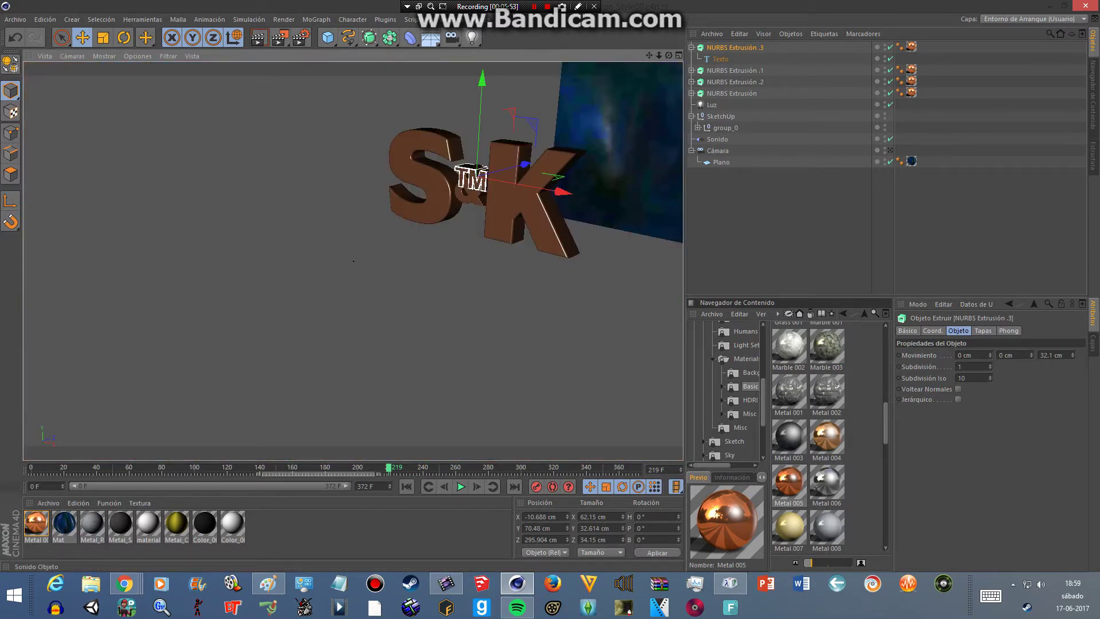
key(ctrl+shift+z)
Step: Reduce the ™ text height from 117 cm to 49 cm and reselect its extrusion
click(720, 59)
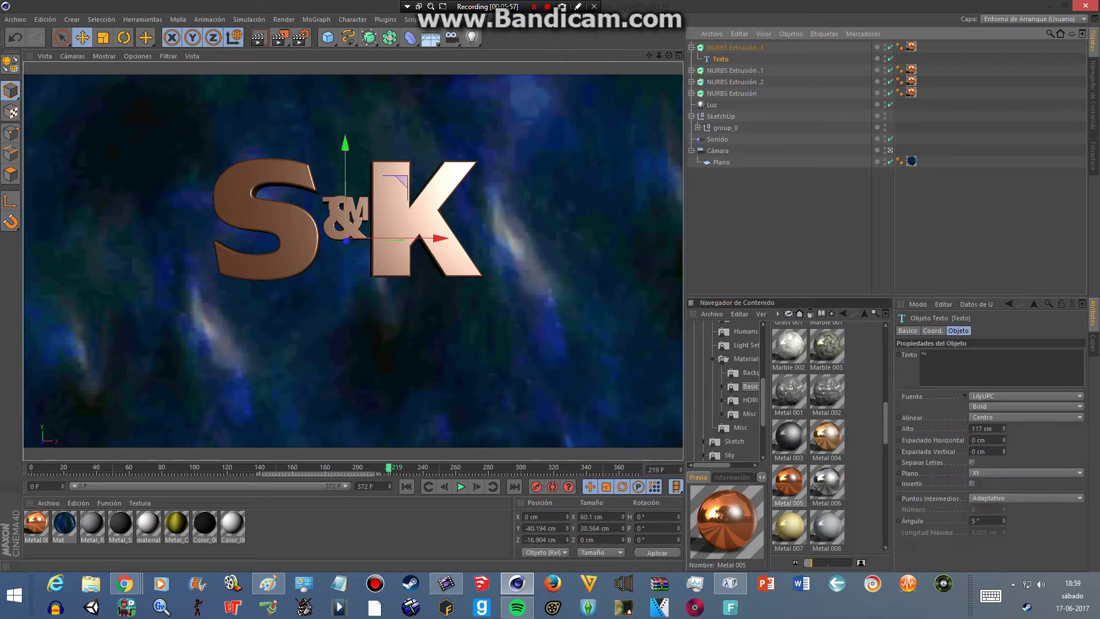
click(1003, 430)
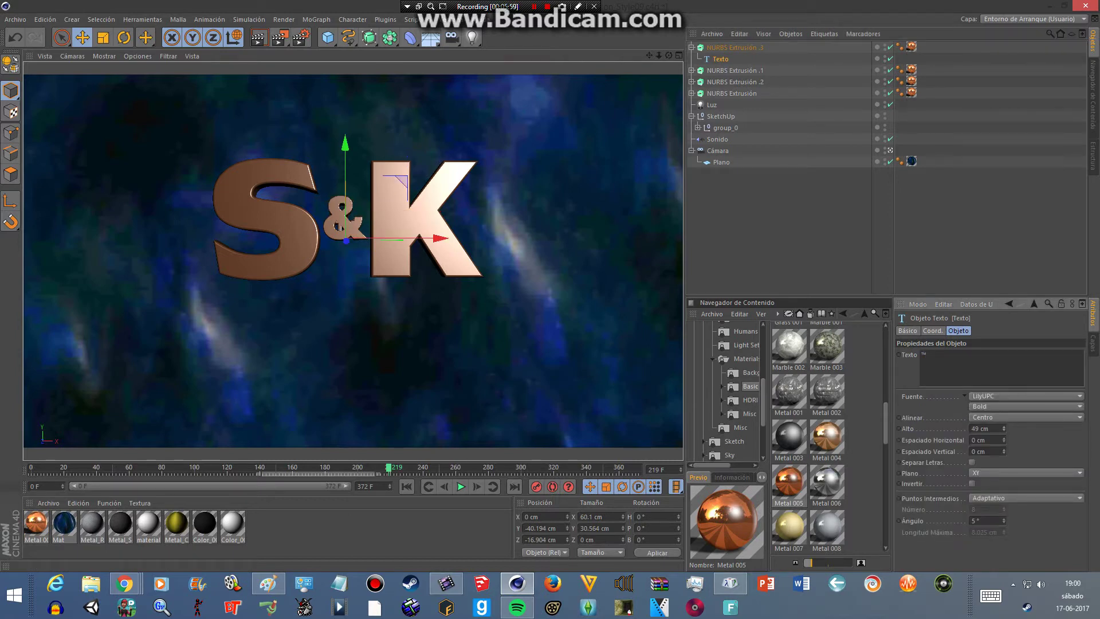
key(Up)
click(890, 150)
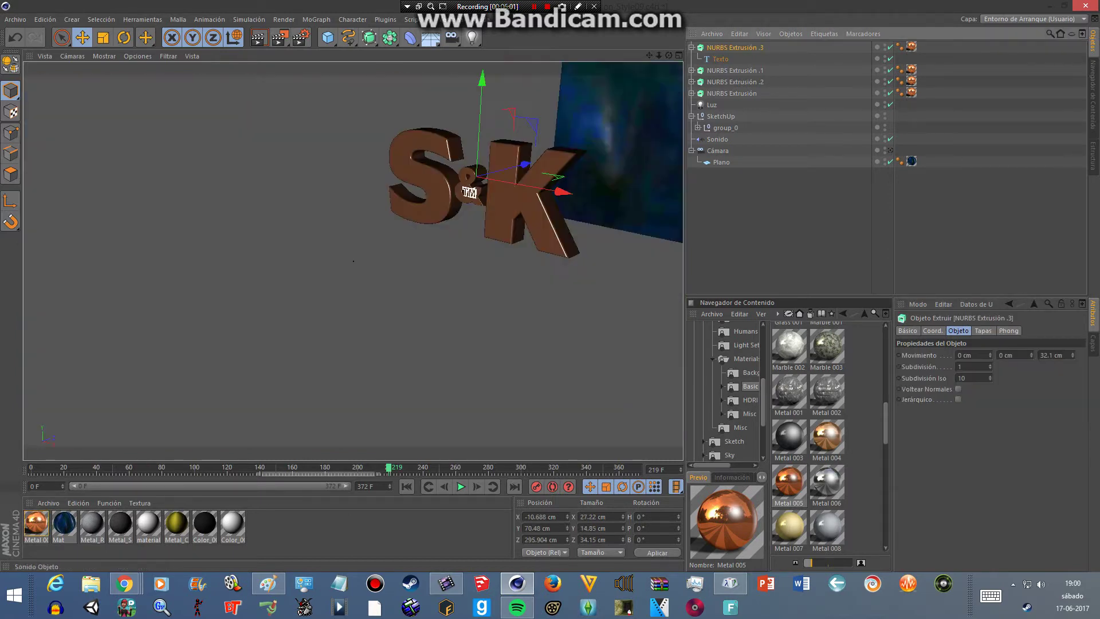
Step: View the ™ zoomed in through the scene camera and show its caps settings
click(72, 55)
click(103, 165)
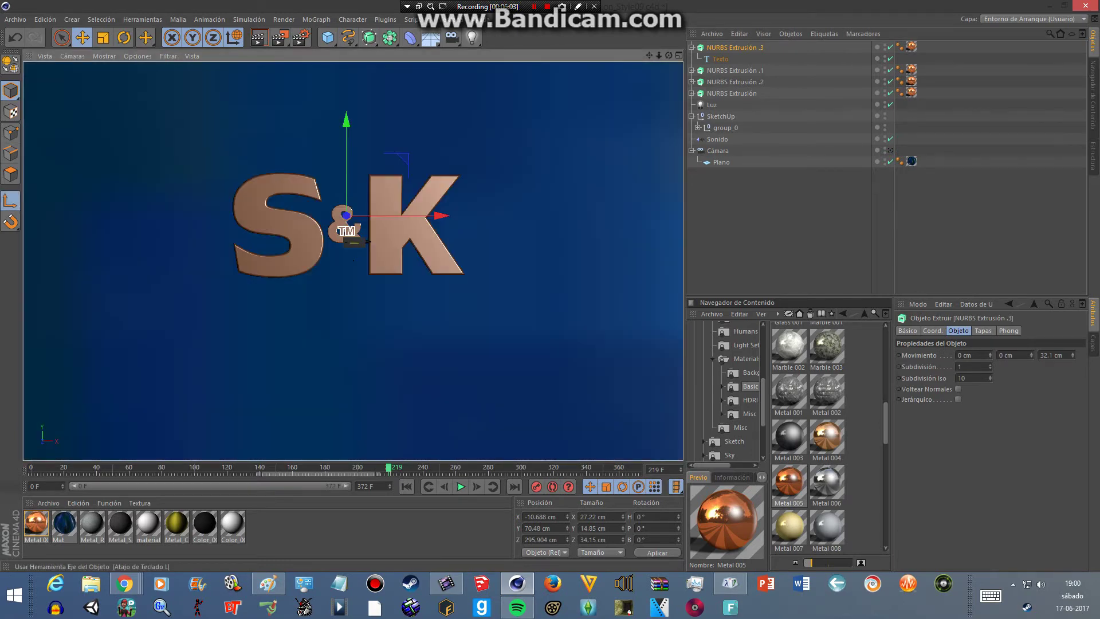
scroll(353, 261, up, 3)
scroll(353, 260, up, 3)
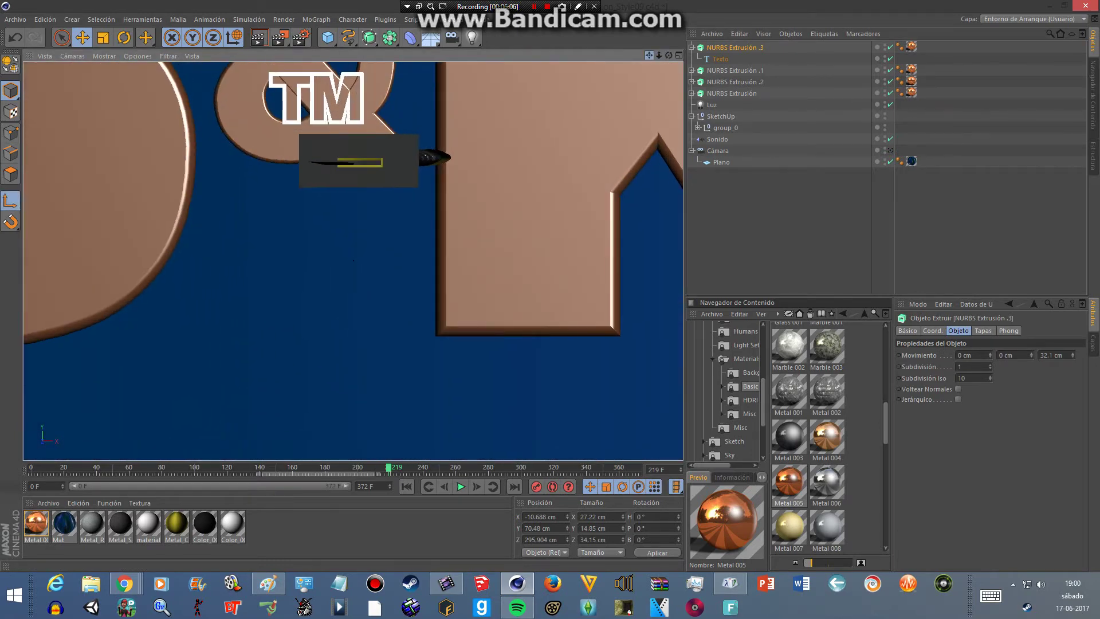
scroll(353, 261, up, 3)
scroll(354, 258, up, 2)
scroll(355, 258, up, 2)
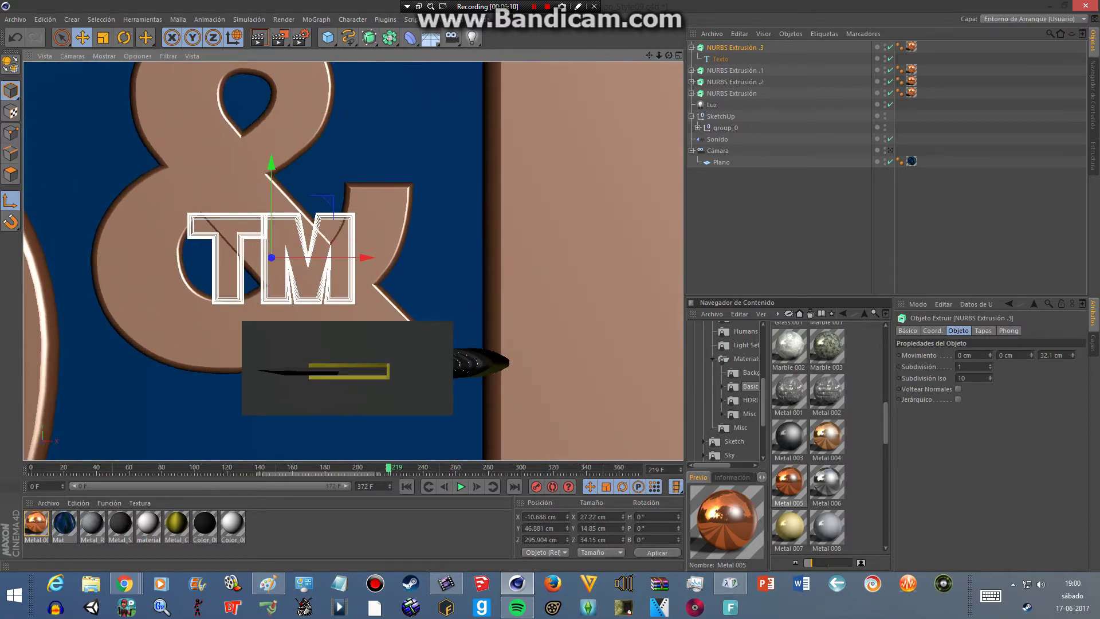
scroll(355, 260, up, 2)
scroll(355, 260, up, 2)
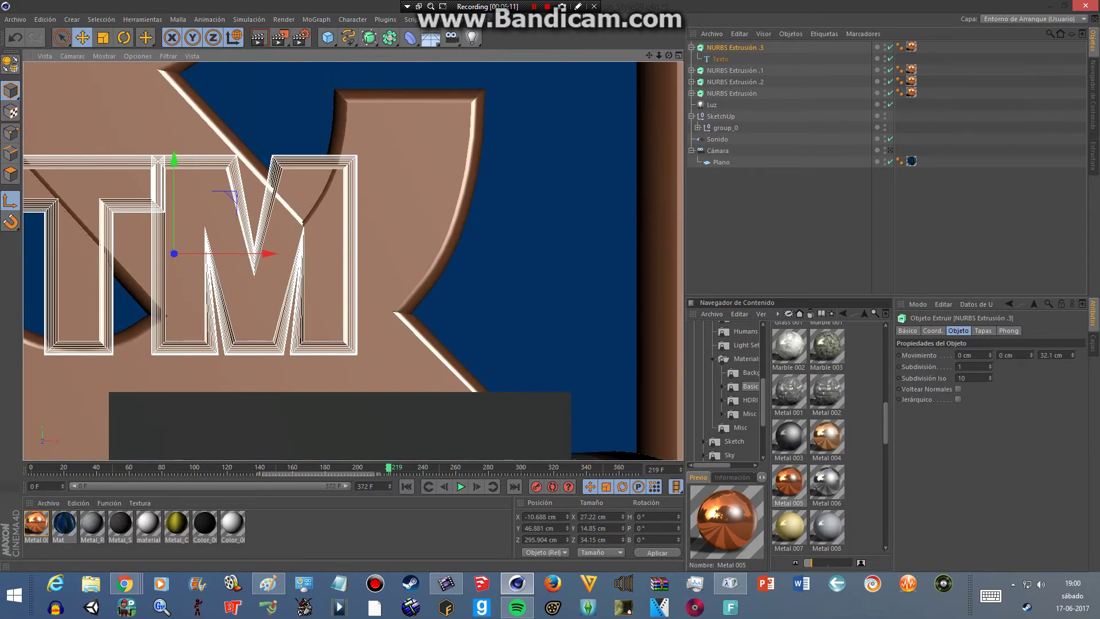
click(982, 331)
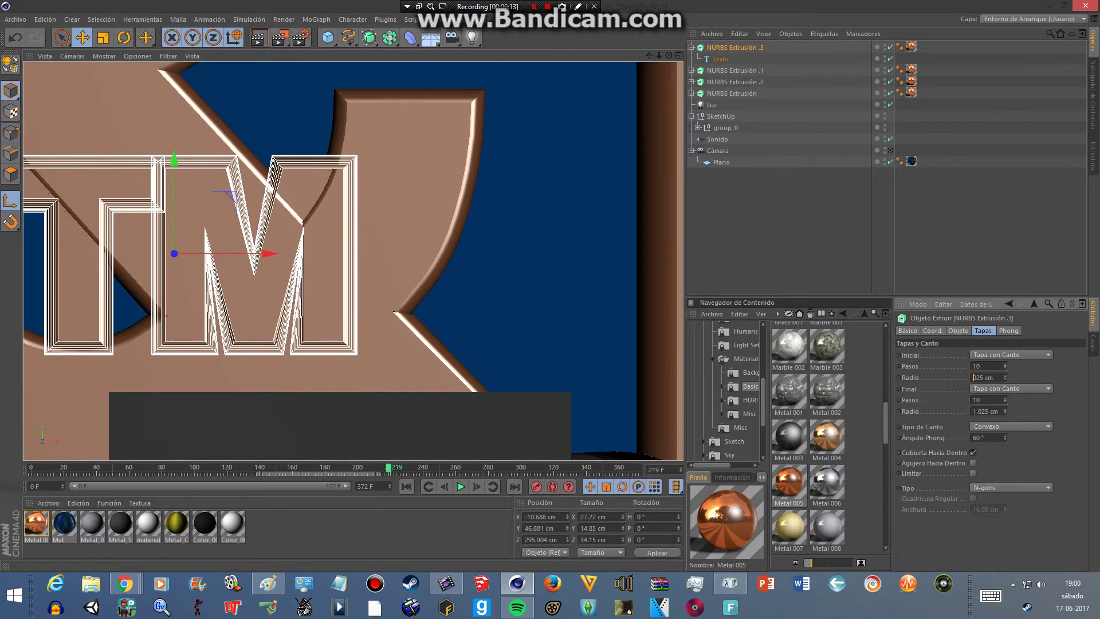
Step: Set both the start and end bevel radius of the ™ caps to 0.2 cm
click(975, 411)
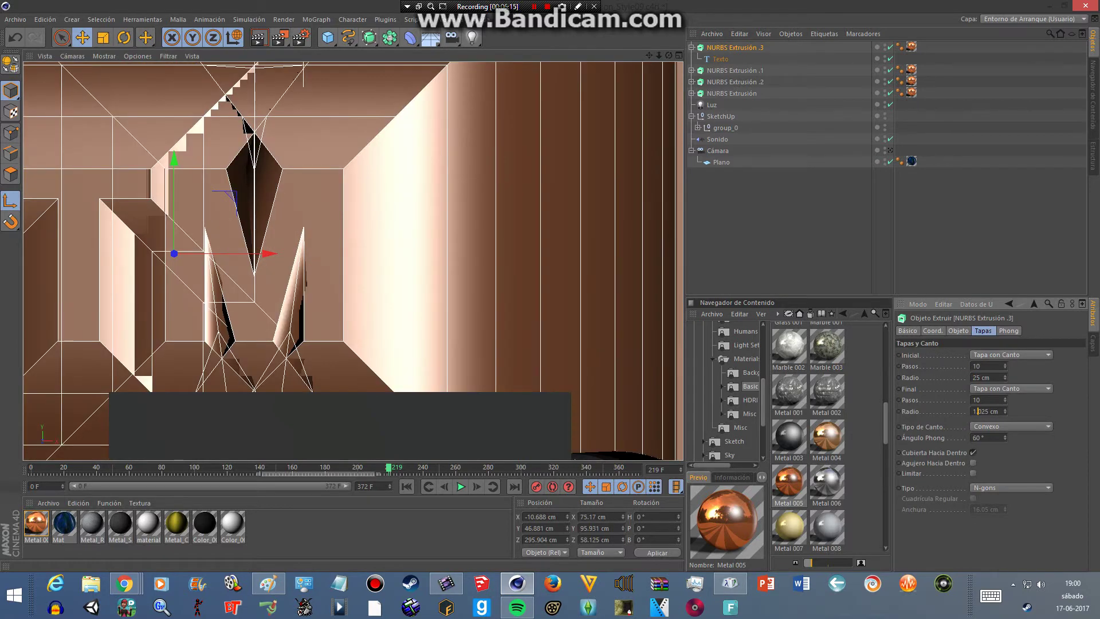
key(ctrl+z)
text(1)
key(Return)
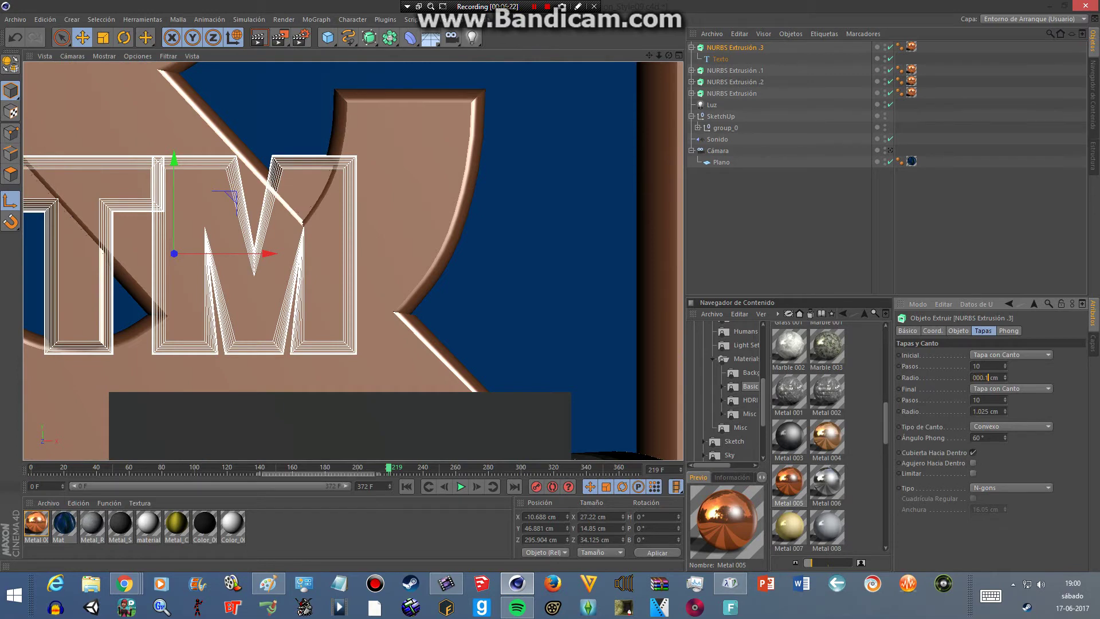
text(0.2)
key(Return)
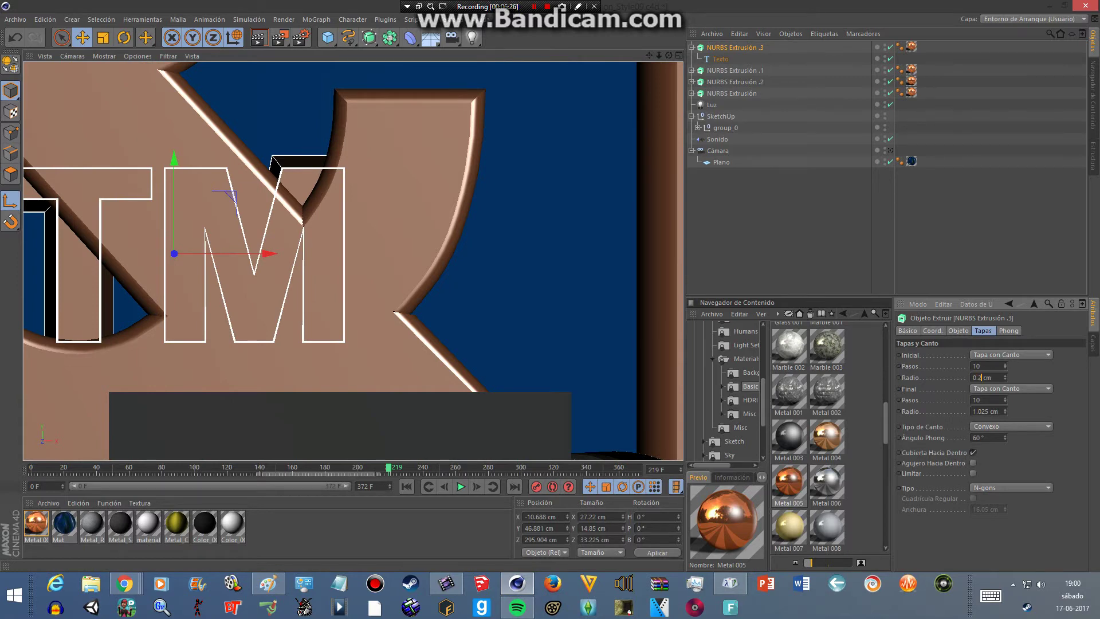
key(Return)
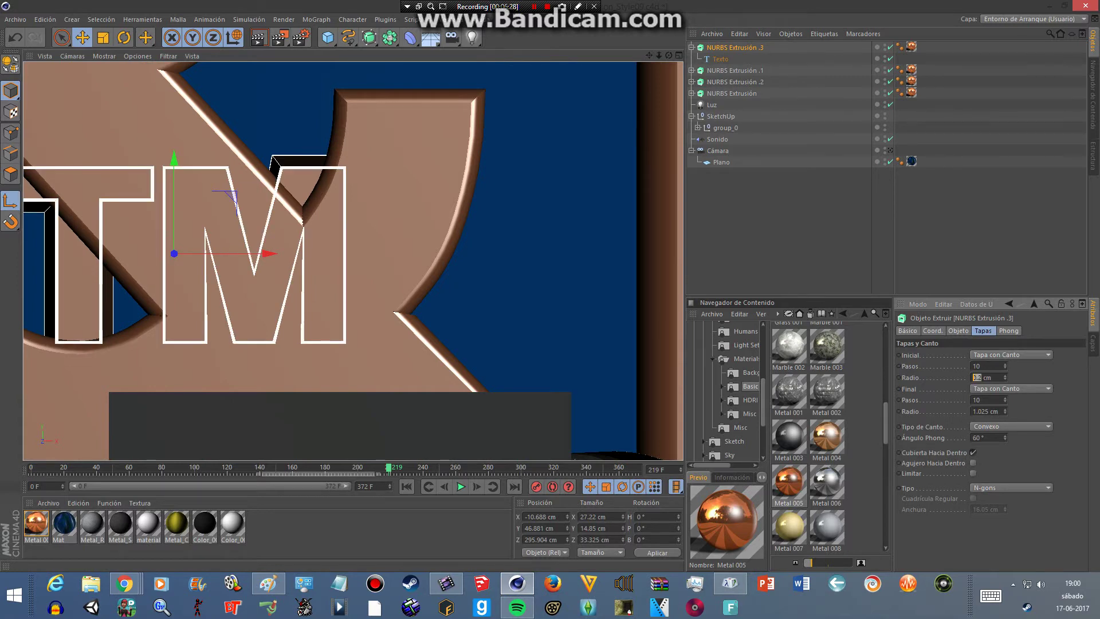
text(0.2)
key(Return)
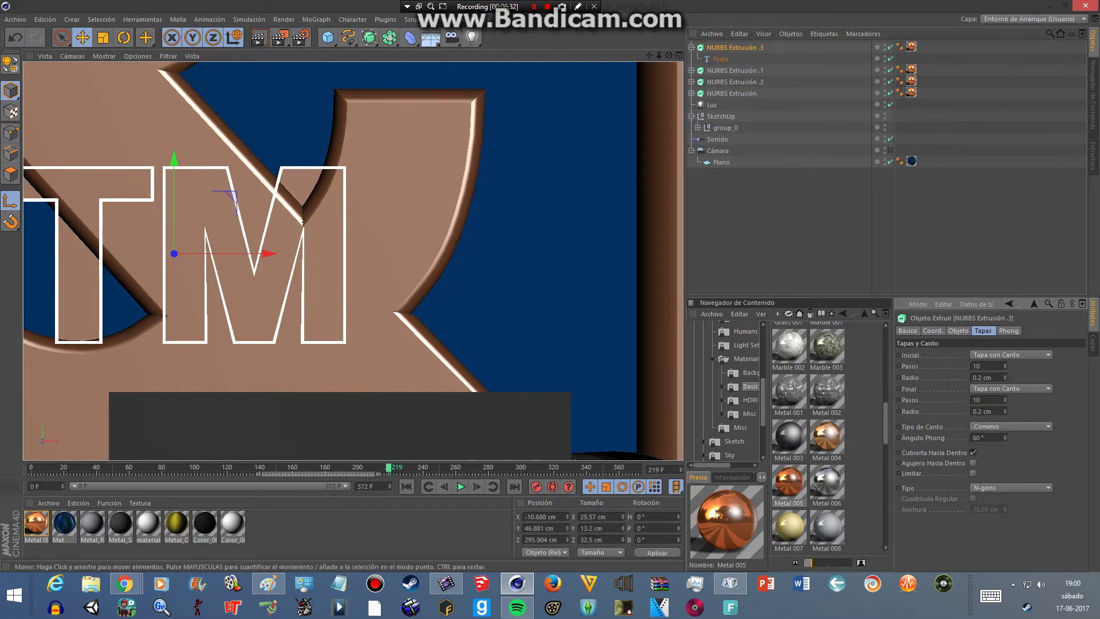
Step: In the front view, place the TM text at the K's upper right
click(72, 55)
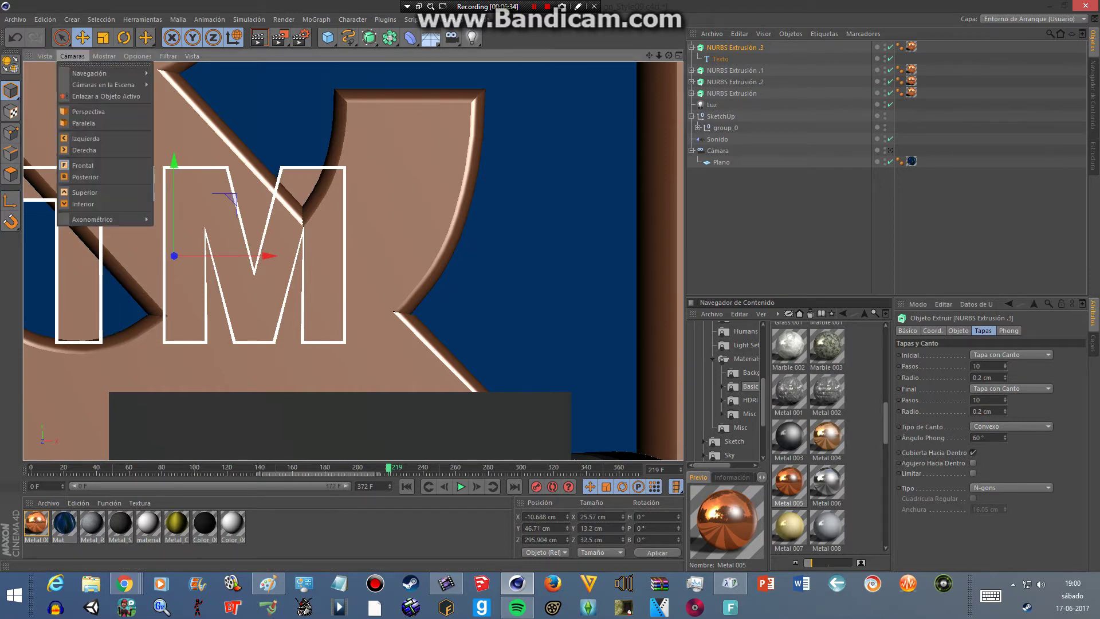
click(103, 96)
click(72, 56)
click(83, 165)
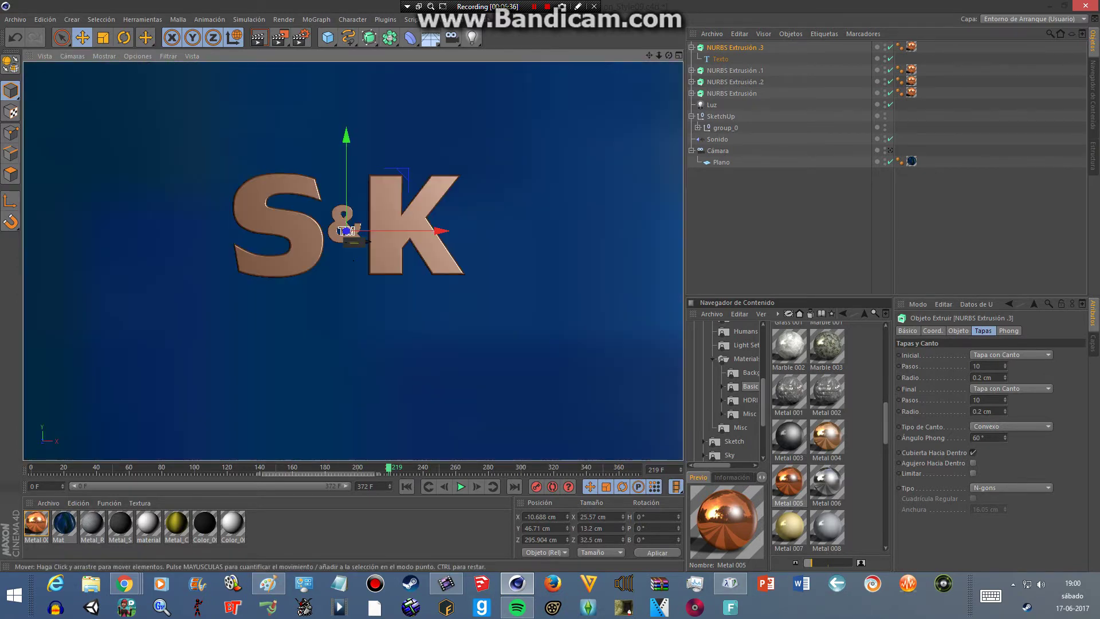
drag(440, 231, 559, 231)
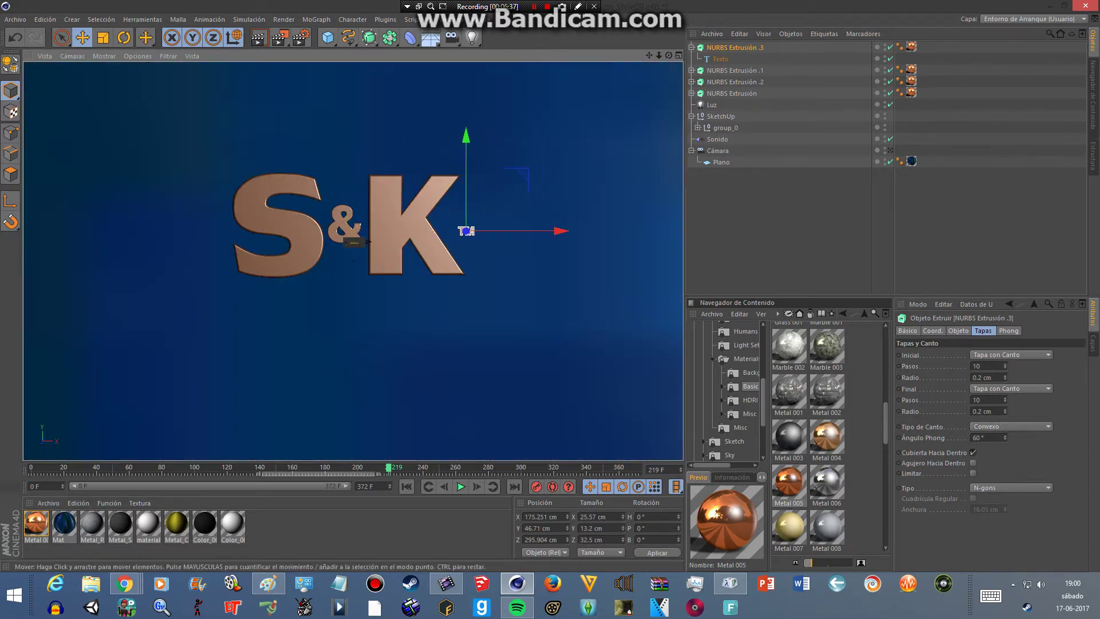
drag(465, 206, 466, 163)
drag(465, 195, 468, 183)
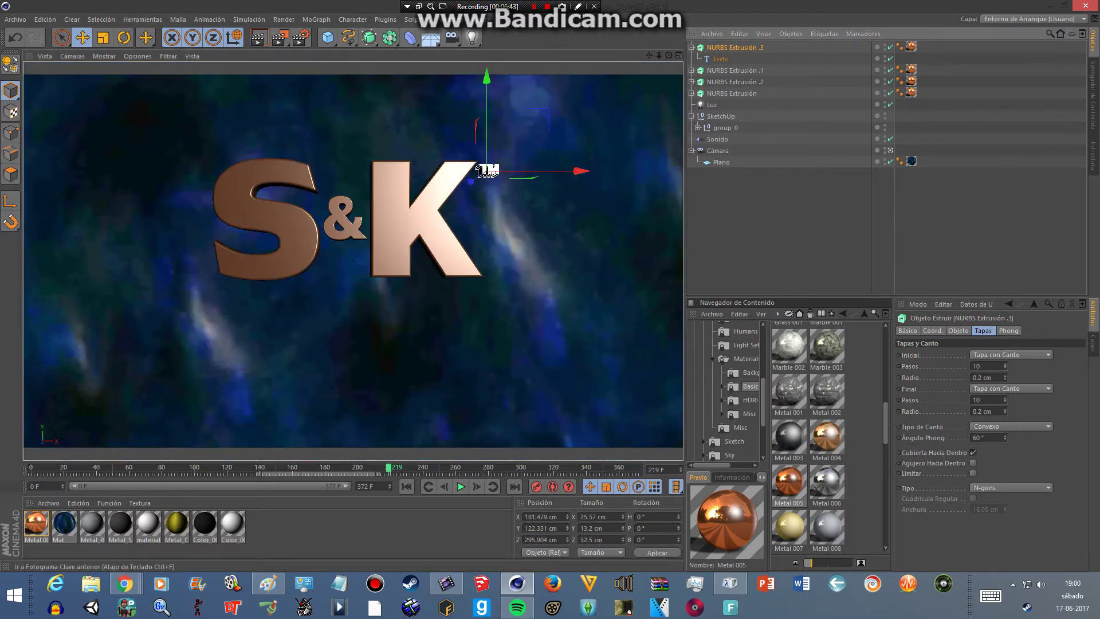
Step: Preview the animation and stop at frame 195
click(460, 486)
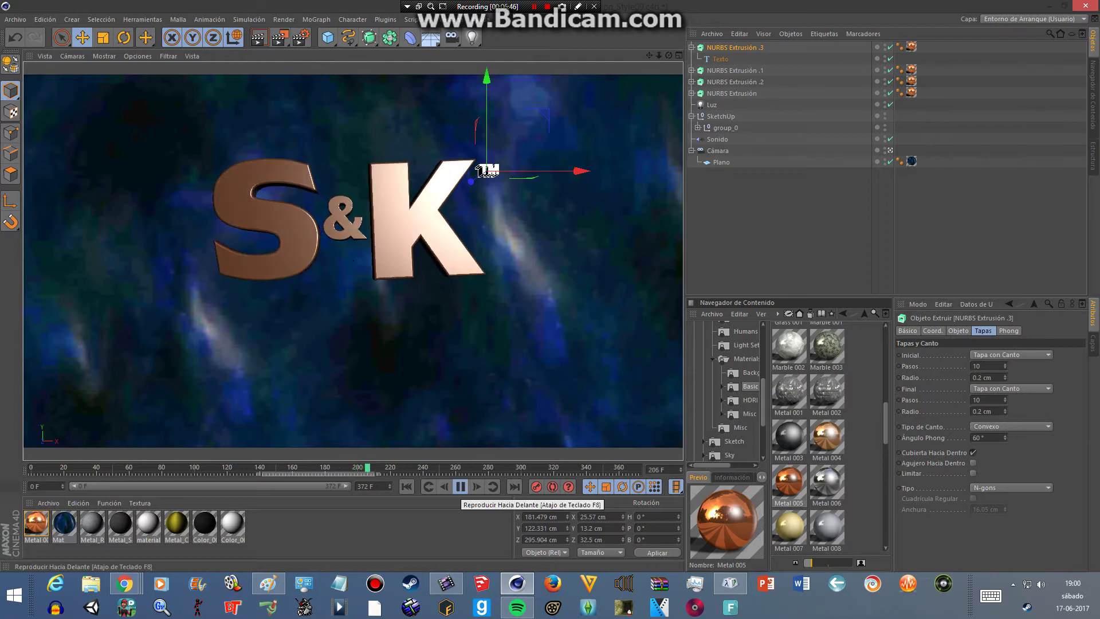
click(460, 486)
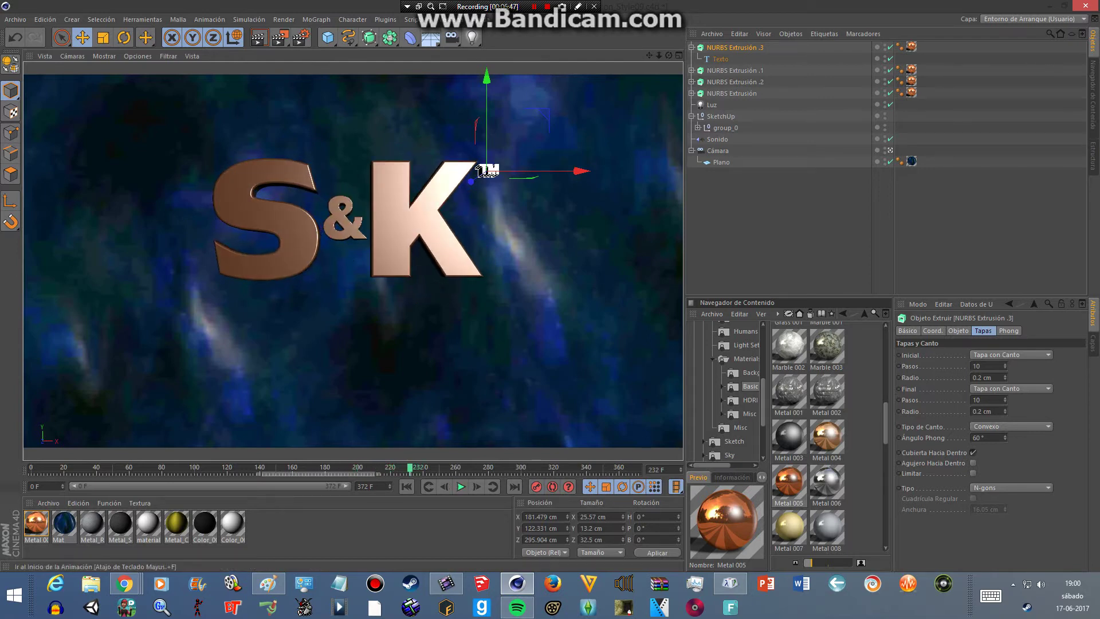
drag(481, 170, 492, 170)
key(F8)
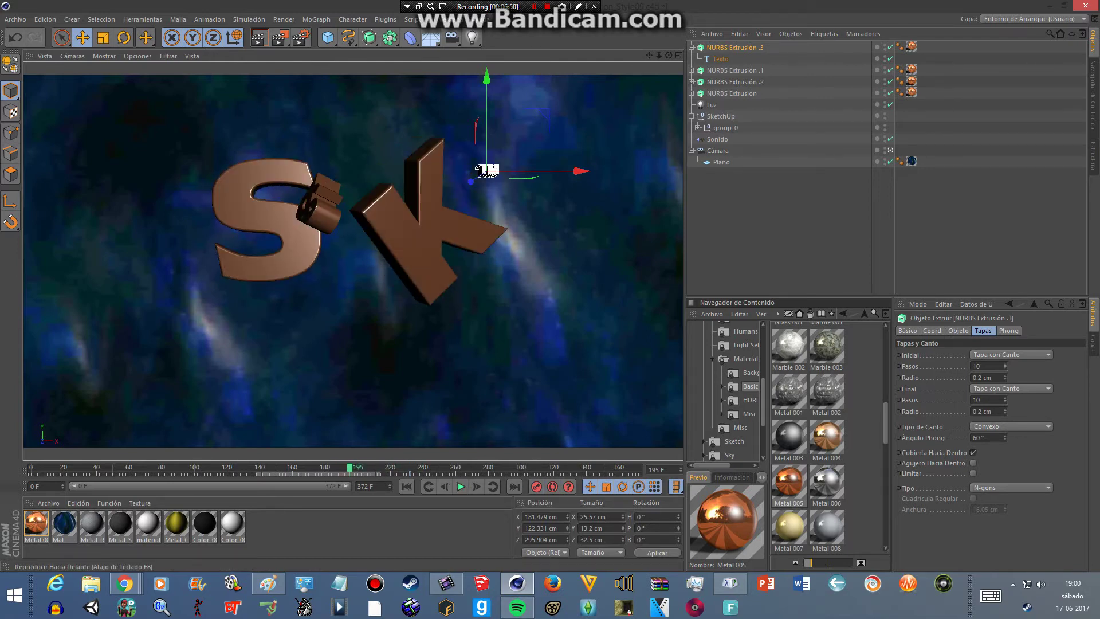
Step: At frame 195, tumble the TM, push it toward the camera, and keyframe it
key(r)
mouse_move(486, 170)
mouse_down()
mouse_move(504, 205)
mouse_move(550, 237)
mouse_move(445, 211)
mouse_move(256, 206)
mouse_up()
key(e)
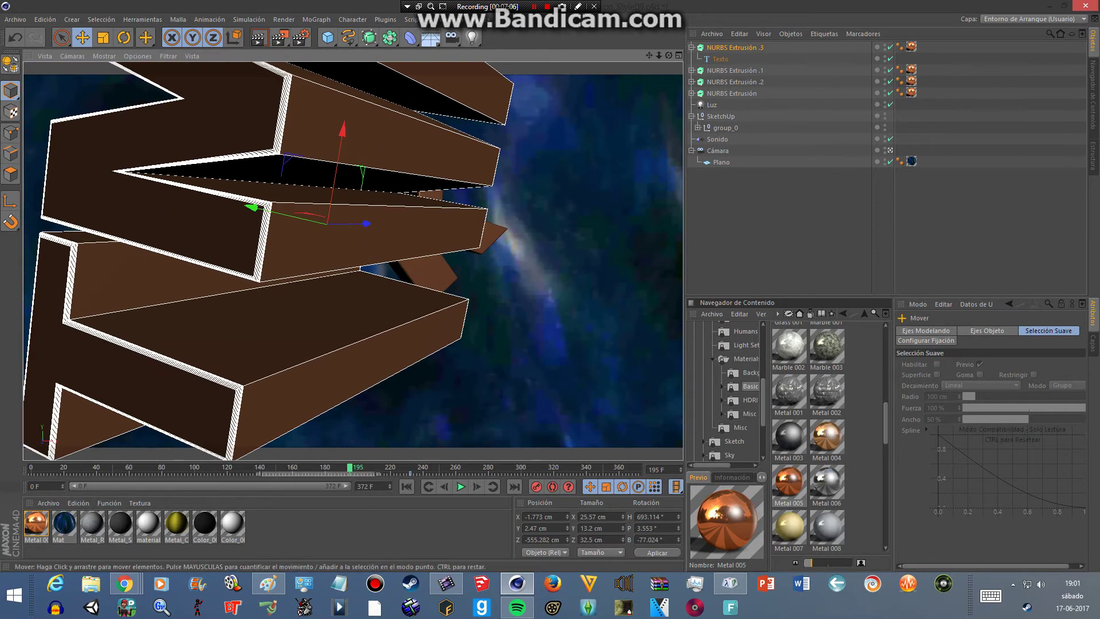
key(r)
mouse_move(378, 235)
mouse_down()
mouse_move(229, 189)
mouse_move(52, 227)
mouse_move(98, 233)
mouse_up()
key(e)
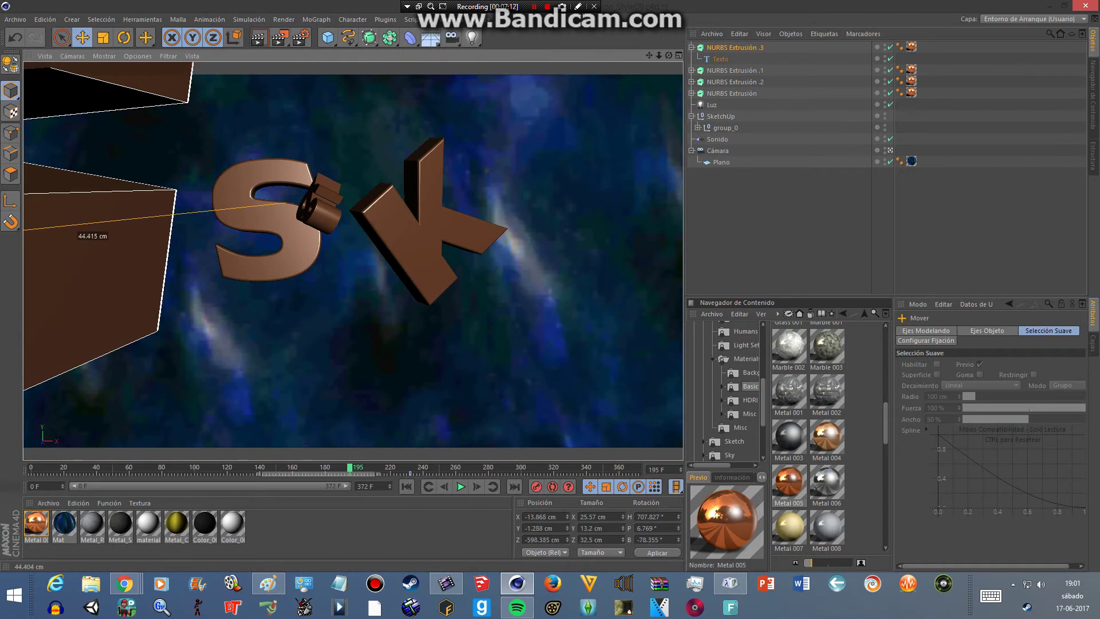
drag(50, 441, 43, 438)
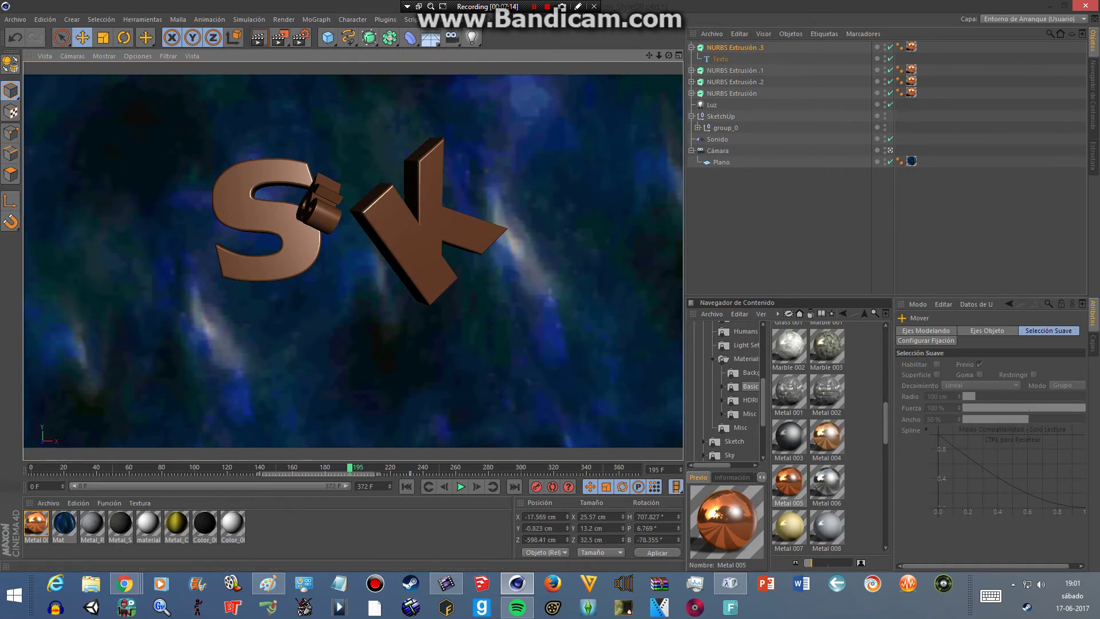
key(F9)
key(f)
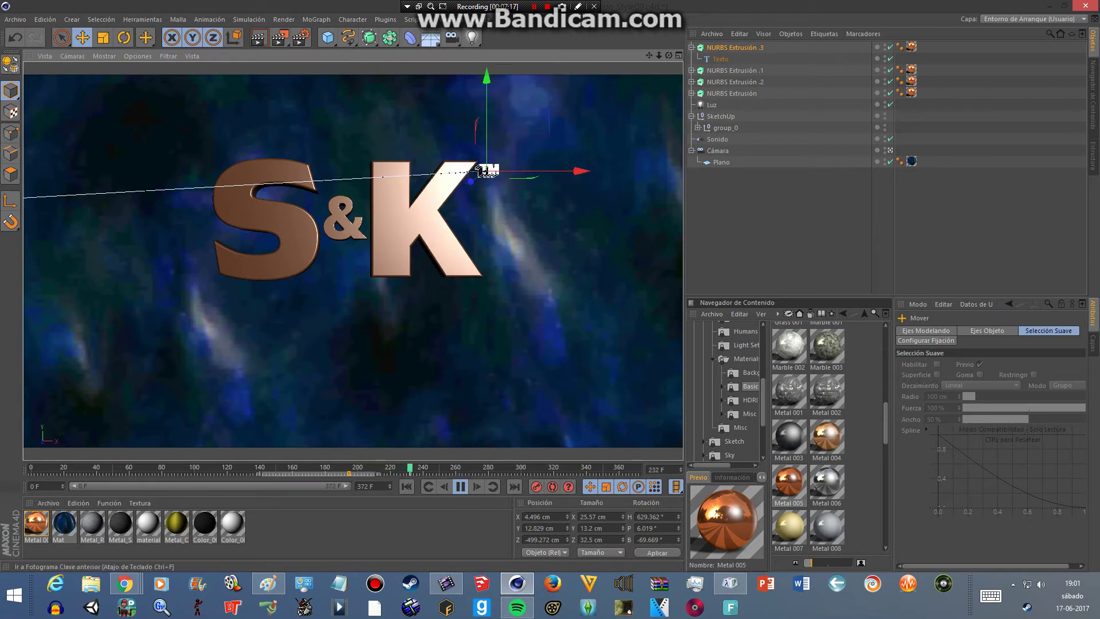
Step: Shift the TM keyframes later to frame 259 and play back until frame 264
drag(382, 473, 454, 473)
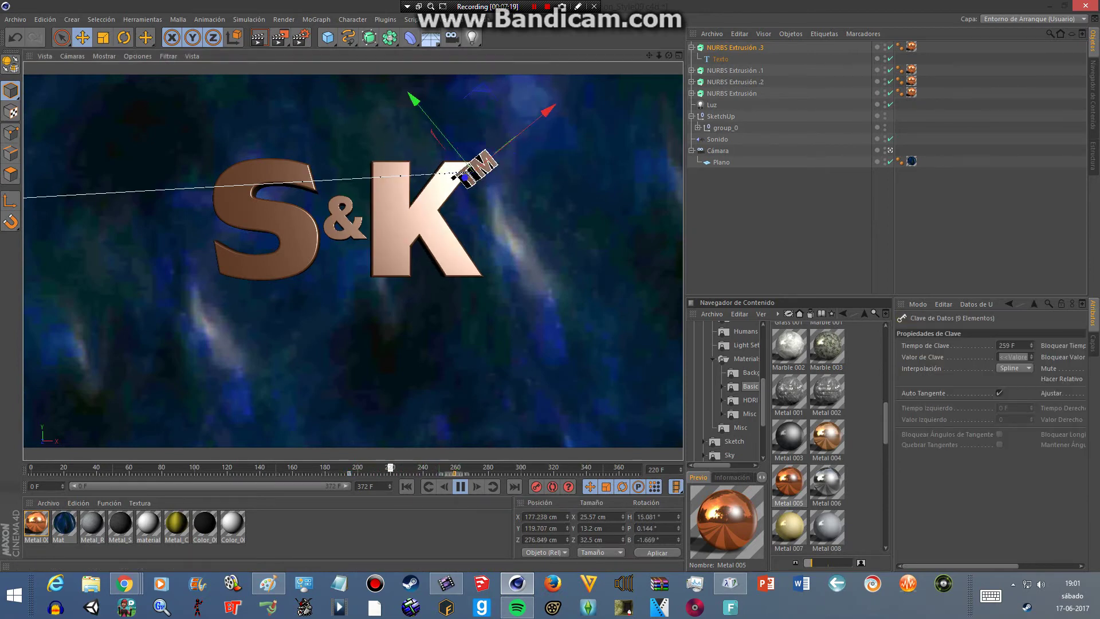
key(ctrl+shift+a)
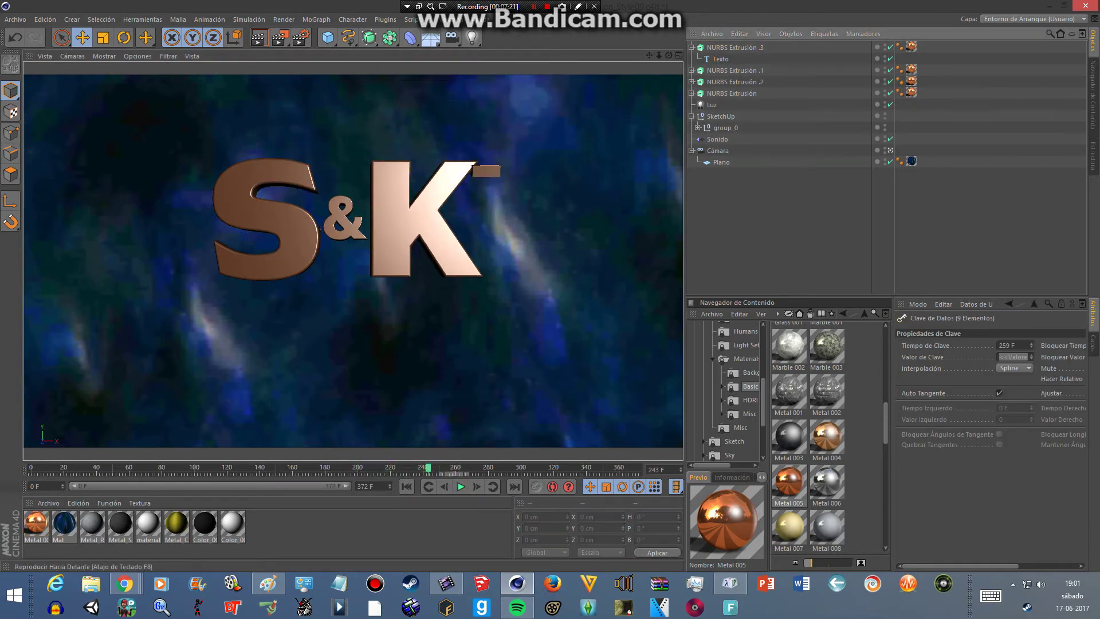
click(720, 116)
drag(429, 469, 179, 469)
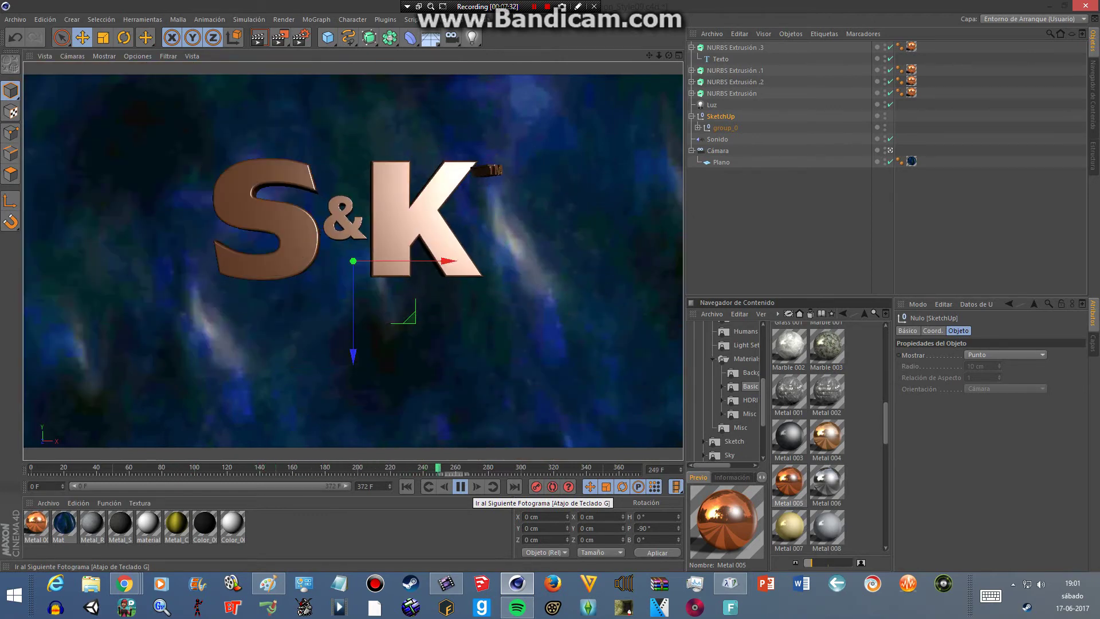
click(460, 487)
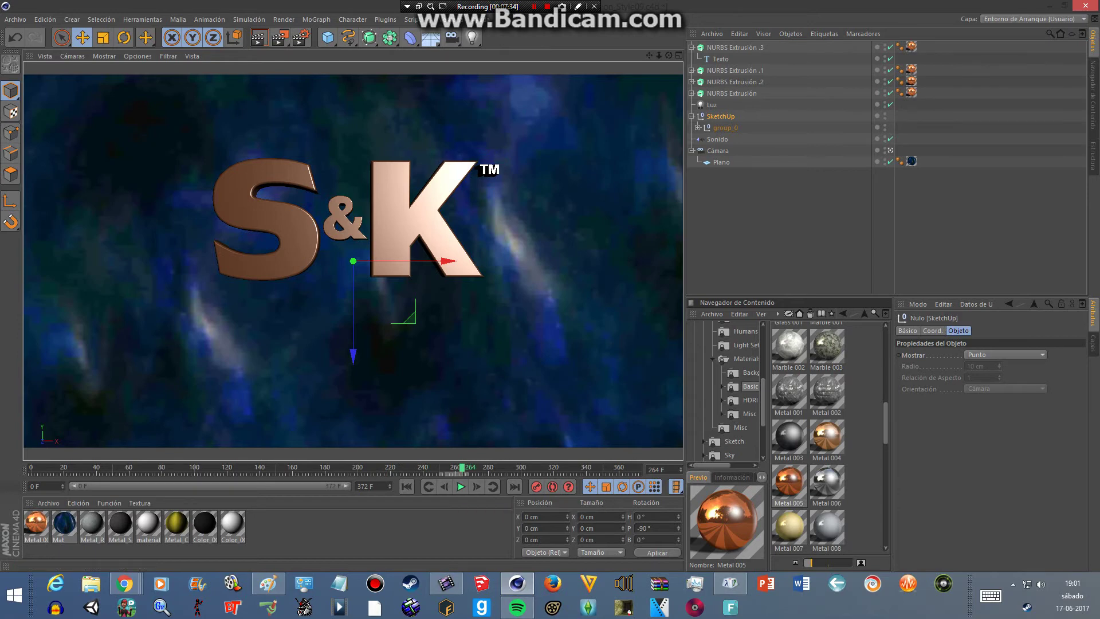
scroll(828, 435, down, 1)
scroll(827, 435, down, 1)
scroll(827, 435, down, 1)
scroll(827, 436, down, 1)
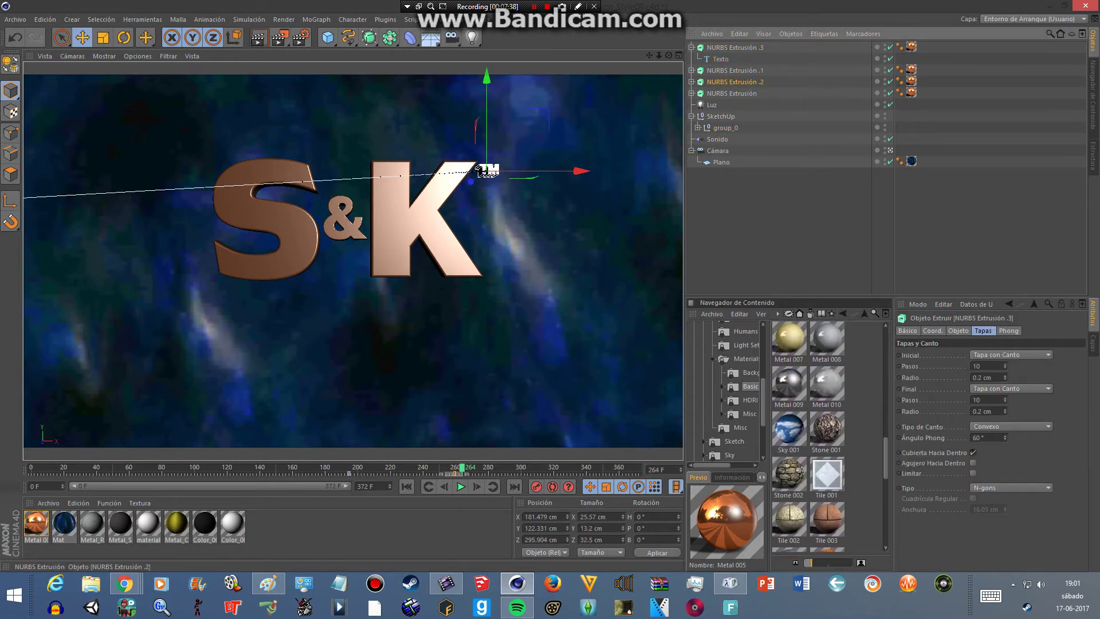
Step: Duplicate the S letter's extrusion as the base for the subtitle
click(732, 94)
key(ctrl+v)
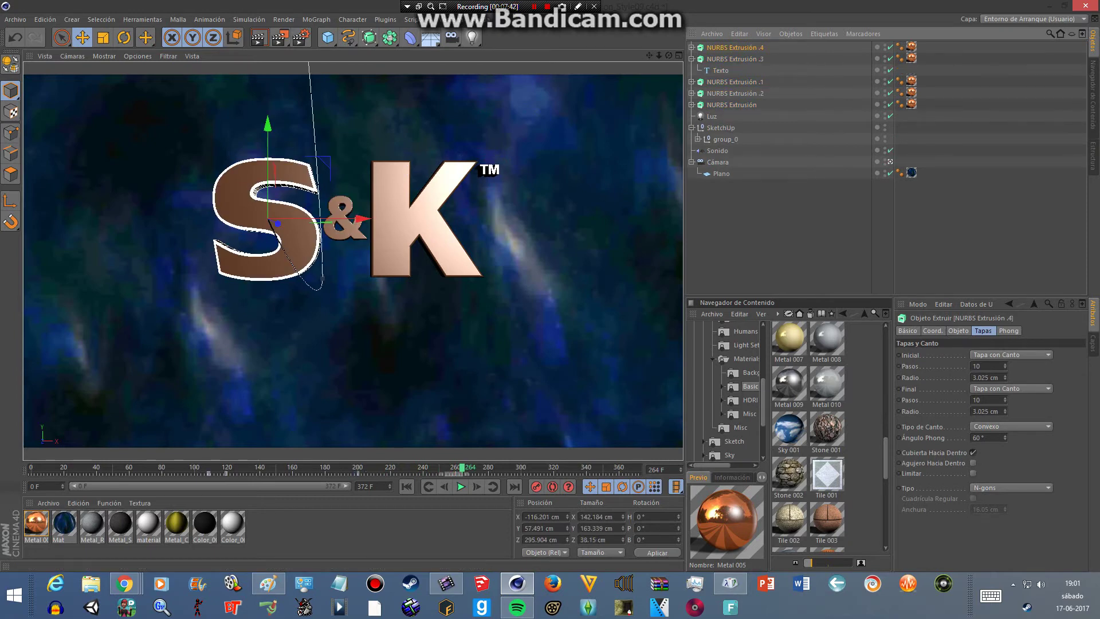
drag(188, 473, 235, 473)
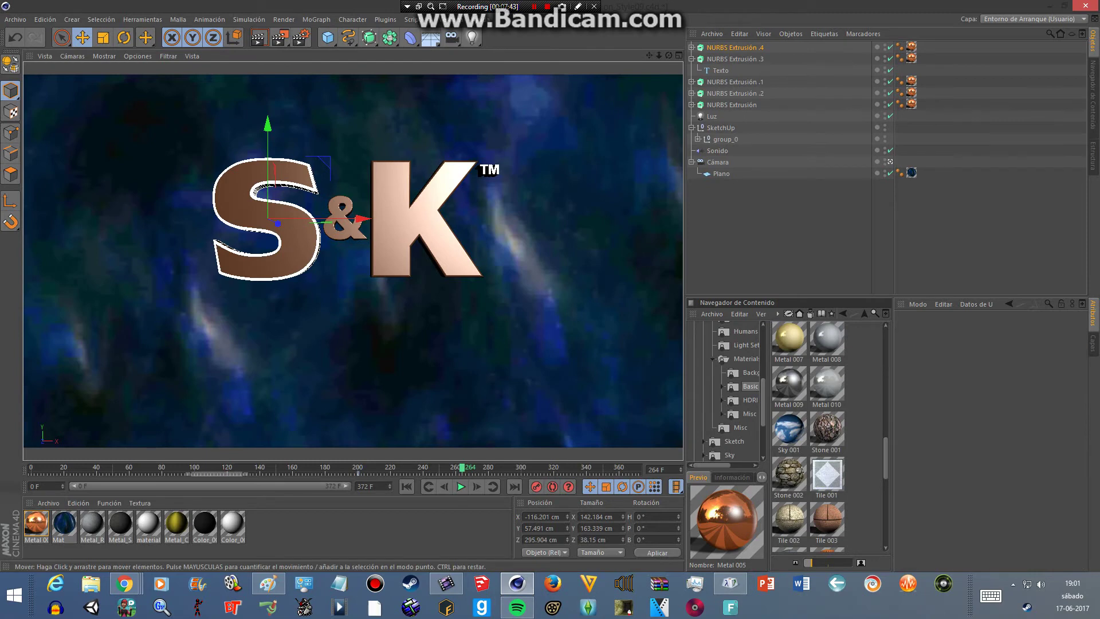
key(ctrl+z)
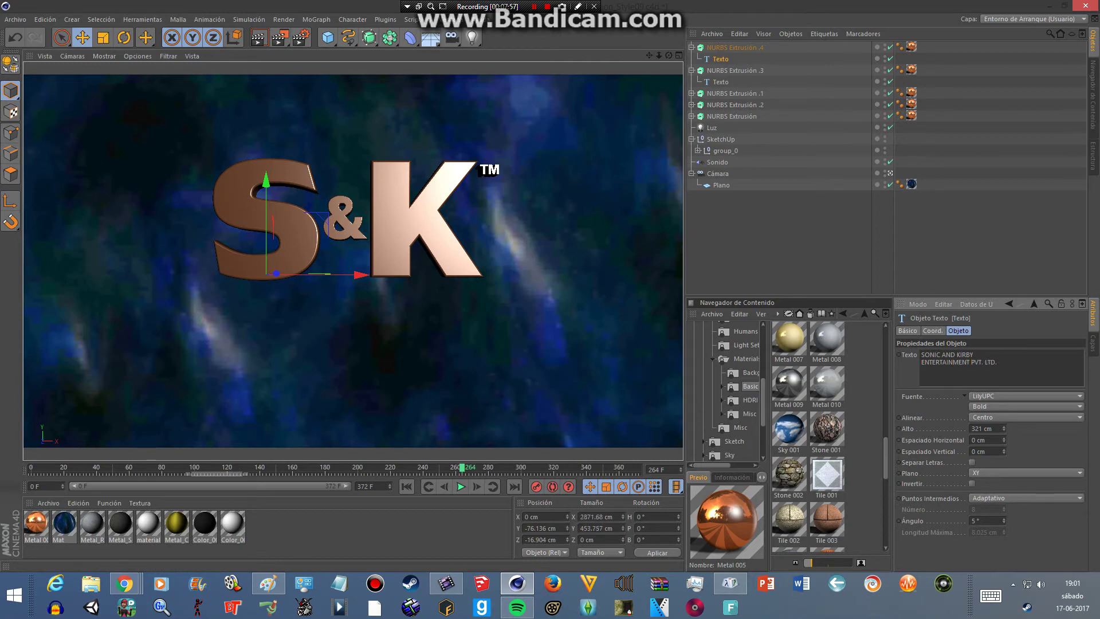
Step: Give the subtitle text the Arial Black font at 42 cm height
drag(1003, 428, 1003, 470)
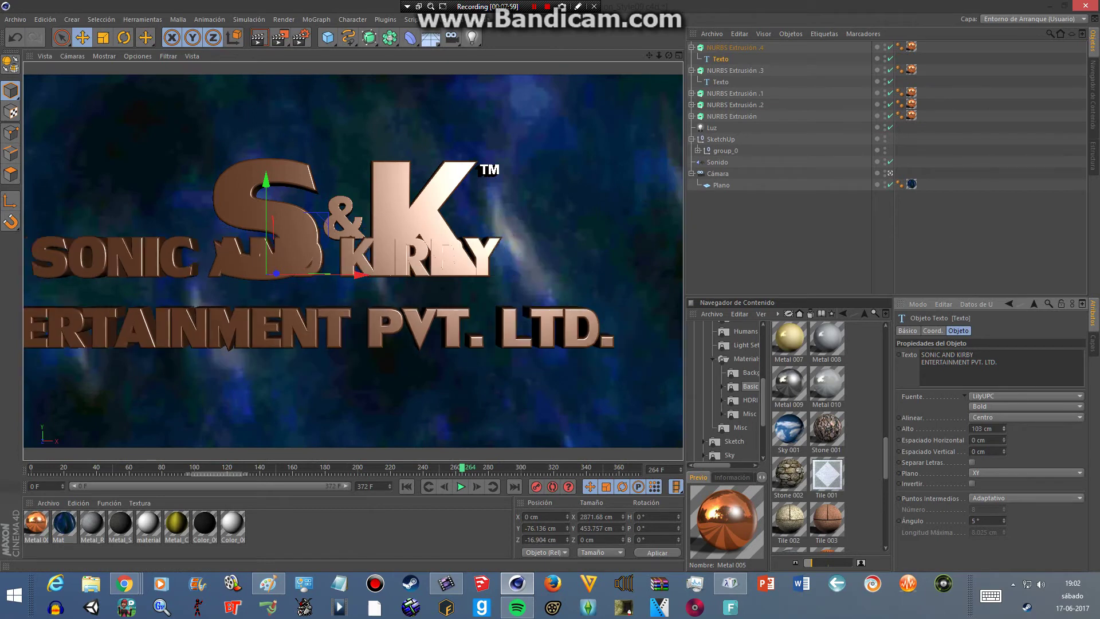
drag(1004, 428, 1004, 458)
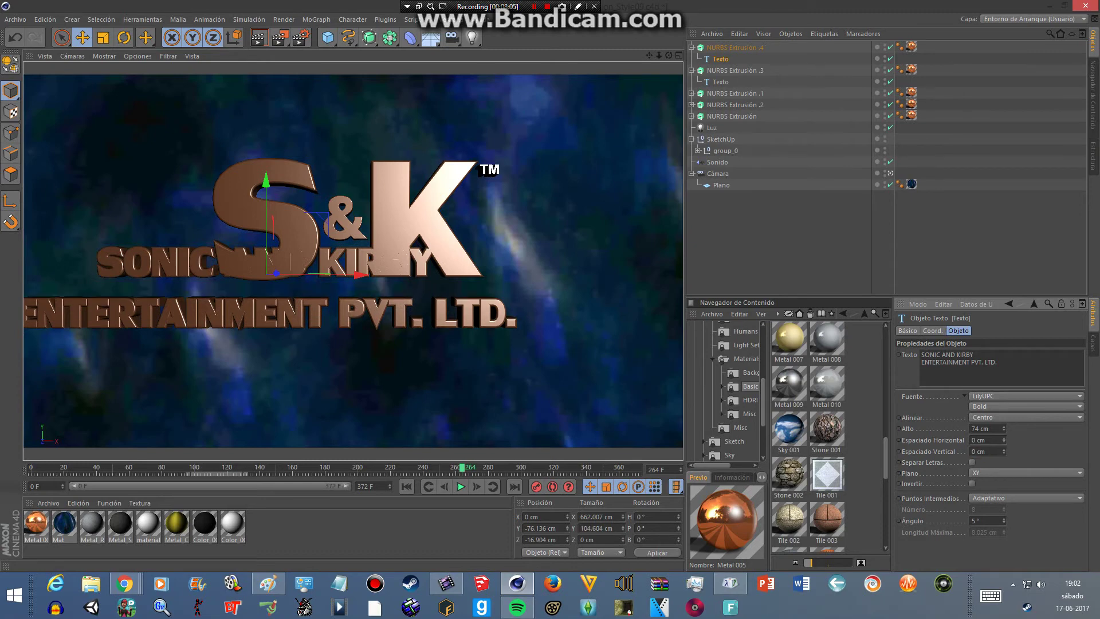
click(1025, 396)
scroll(1008, 203, up, 10)
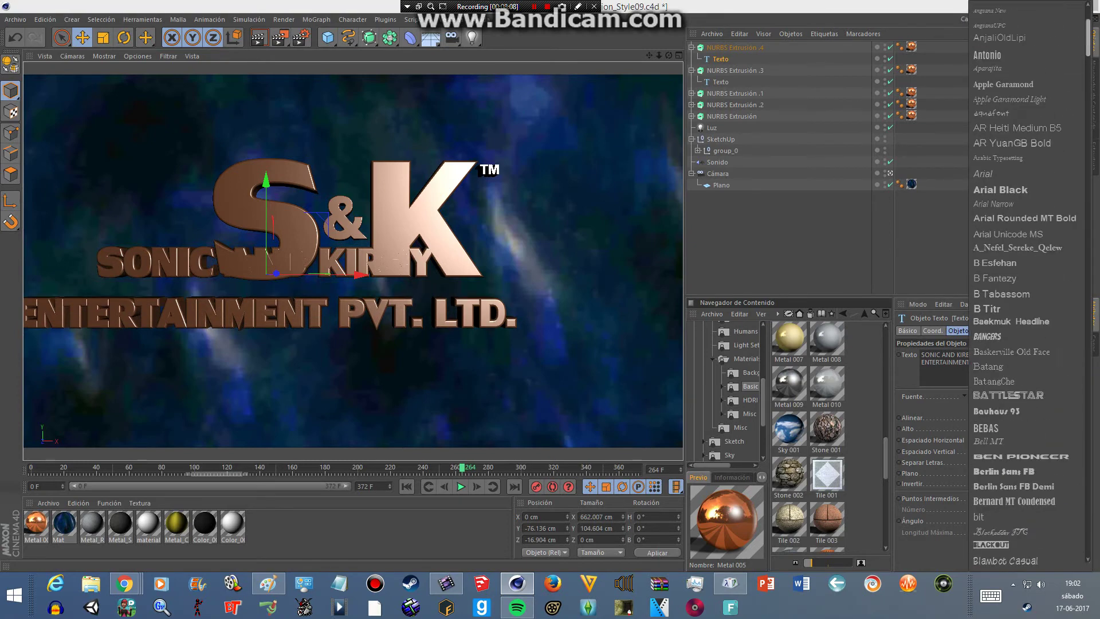
click(1000, 189)
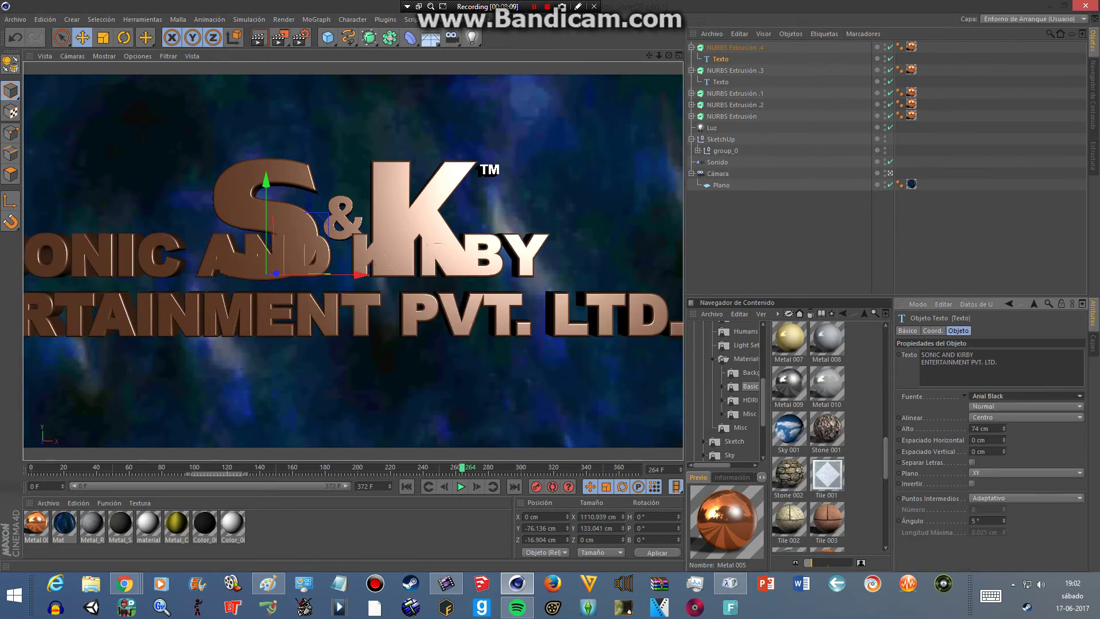
mouse_move(1003, 428)
mouse_down()
mouse_move(1003, 453)
mouse_move(1004, 435)
mouse_up()
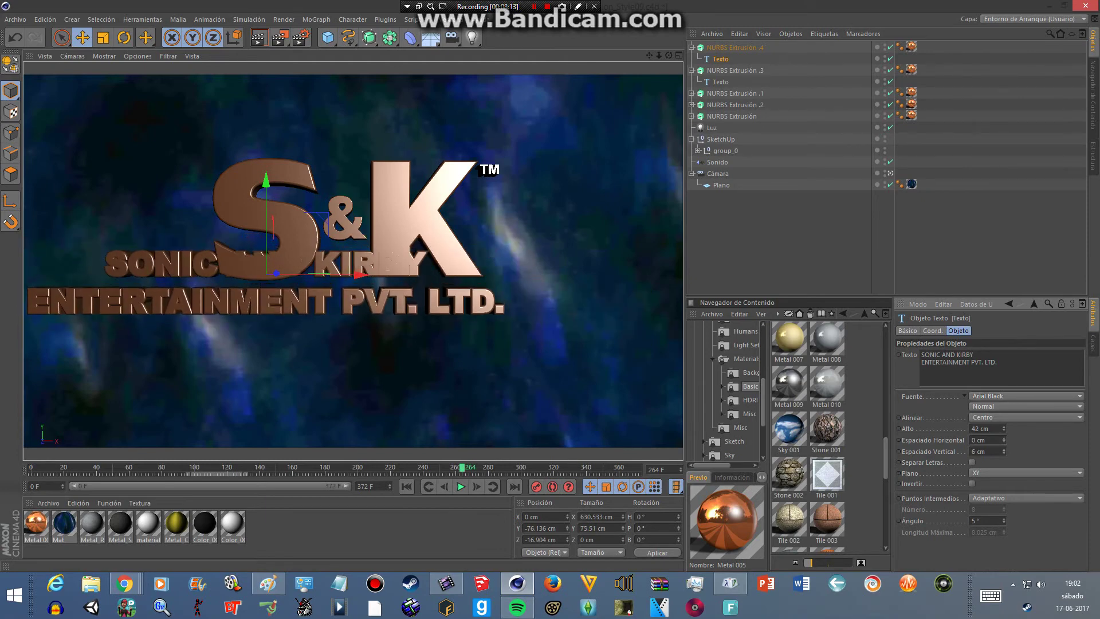
Step: Select the subtitle extrusion and lower it below the logo
click(483, 306)
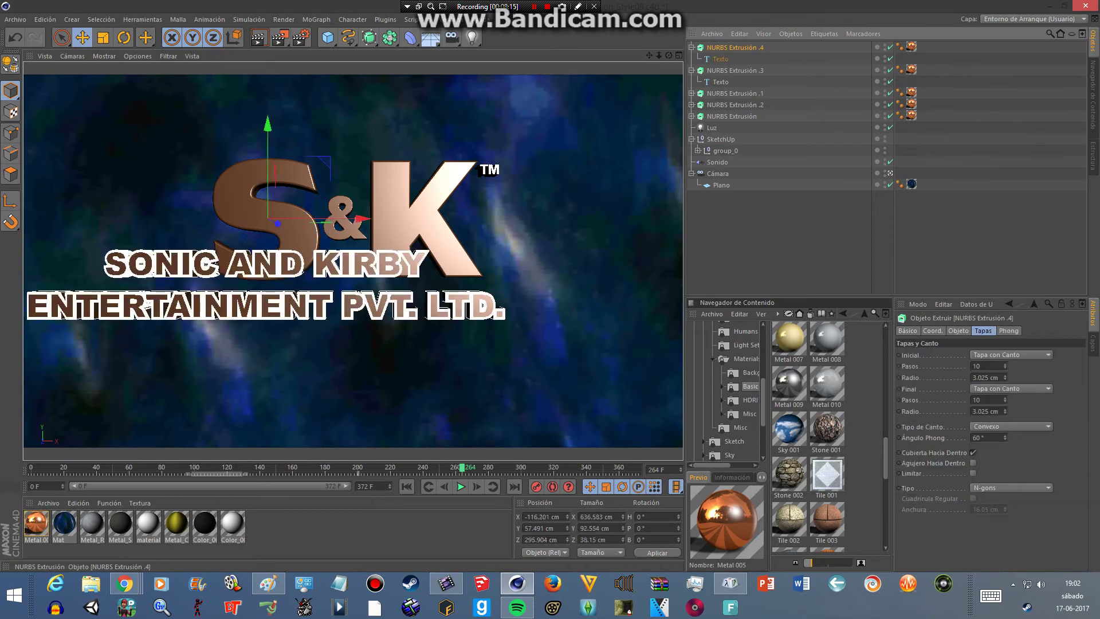
click(354, 242)
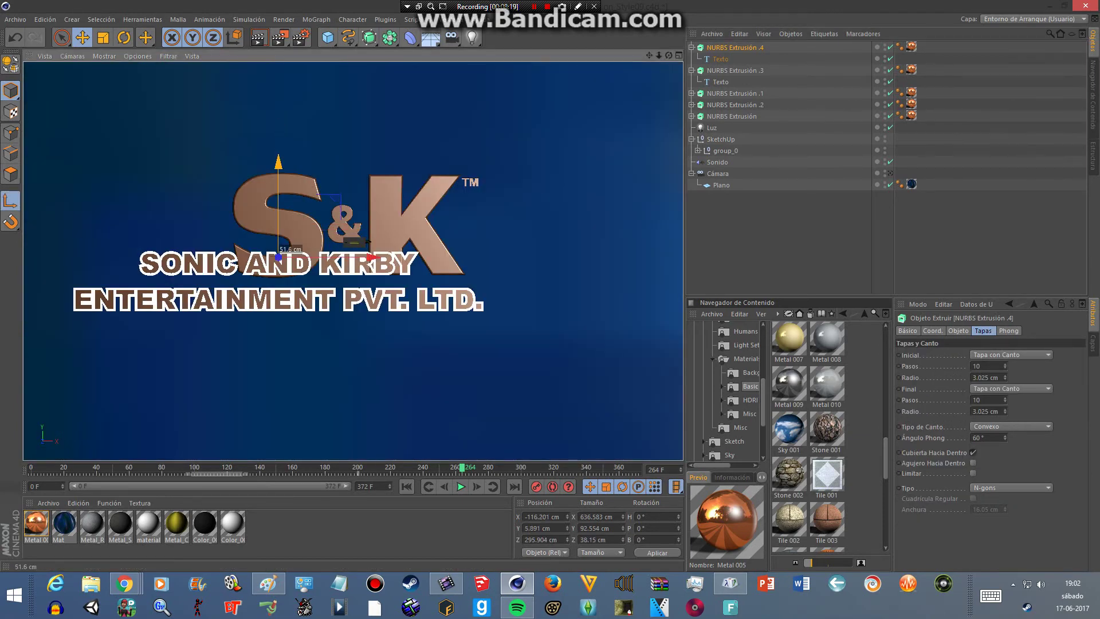
drag(278, 195, 280, 252)
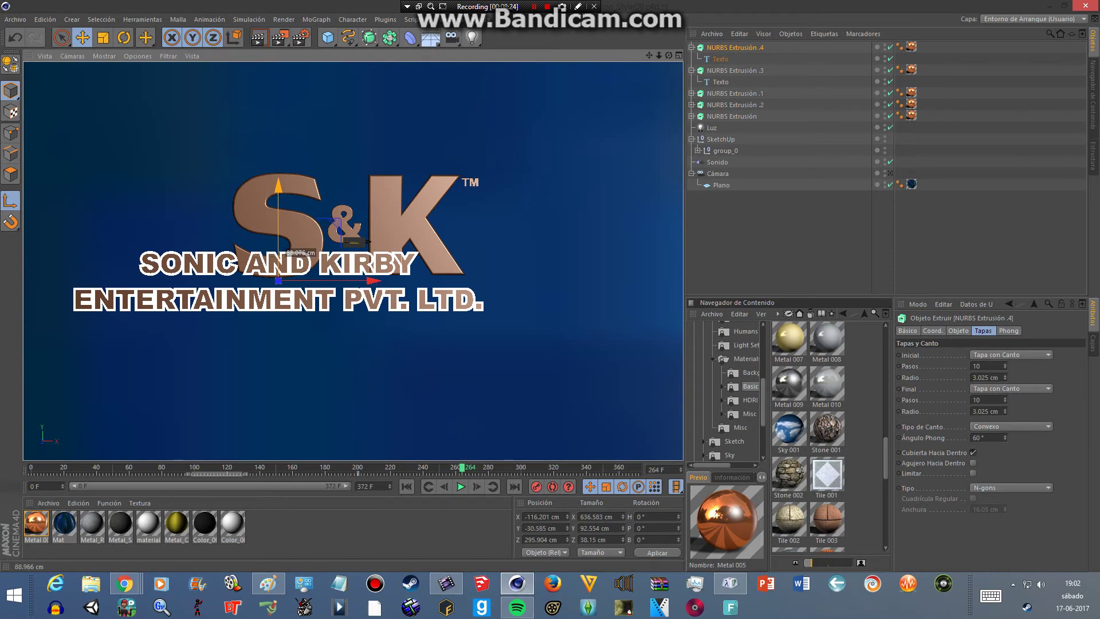
drag(279, 252, 279, 252)
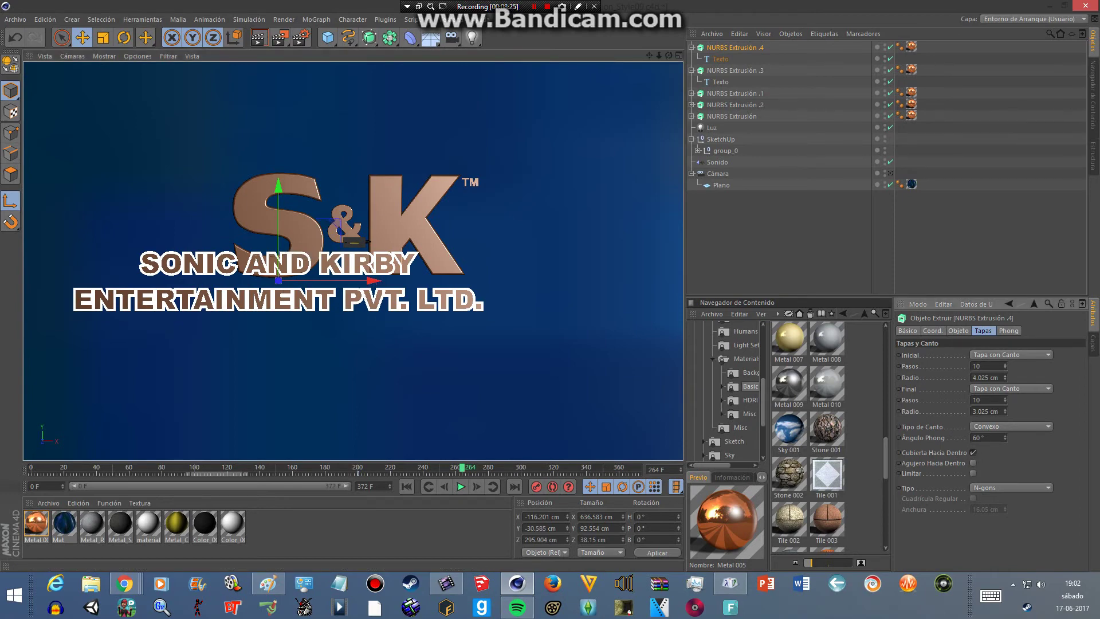
Step: Give both subtitle caps 2 cm bevels and centre it beneath S&K™ at Y -124 cm
text(1)
key(Return)
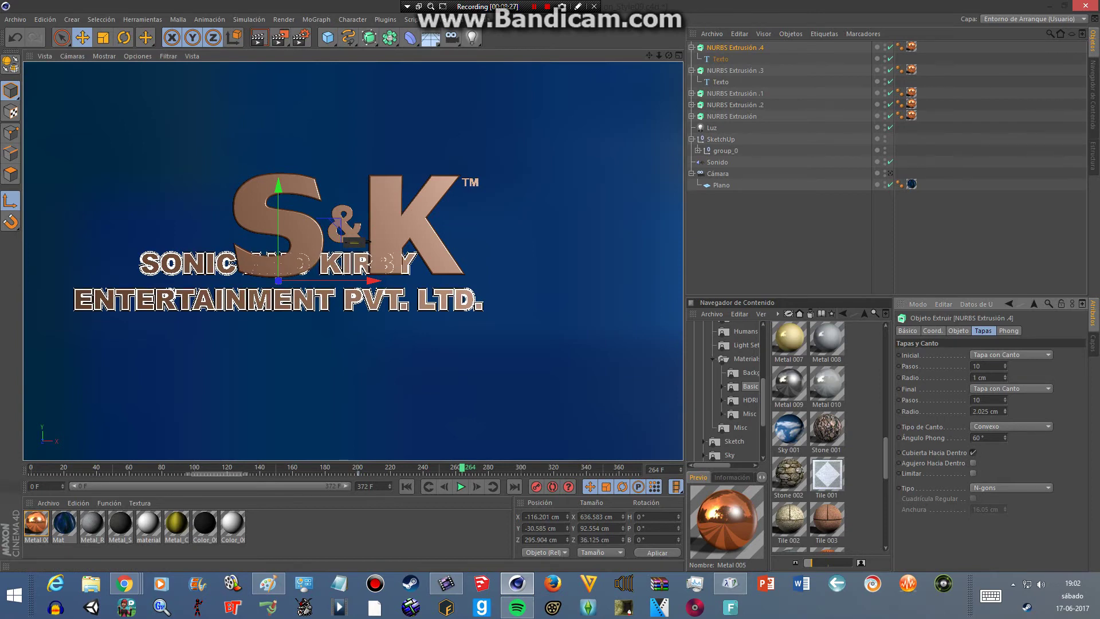
text(0)
key(Return)
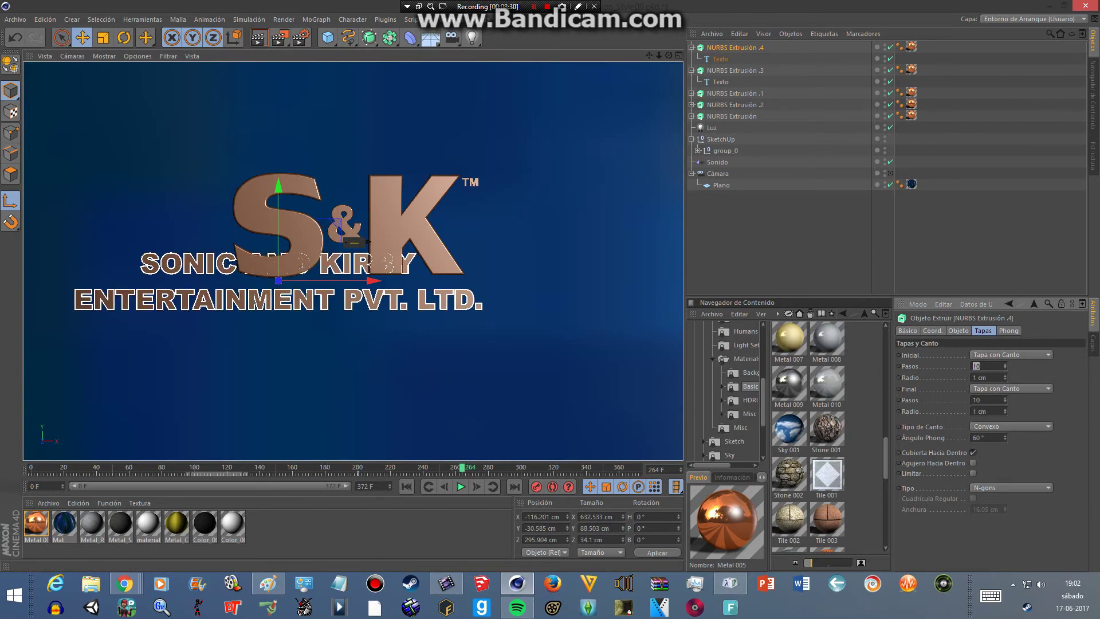
text(13)
key(Return)
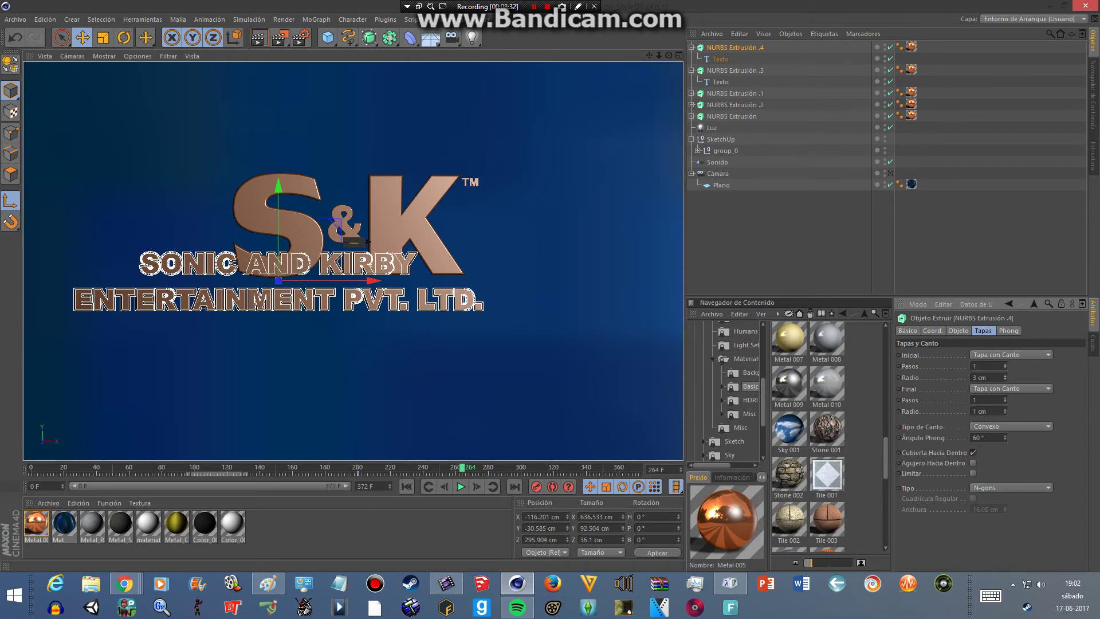
text(2)
key(Return)
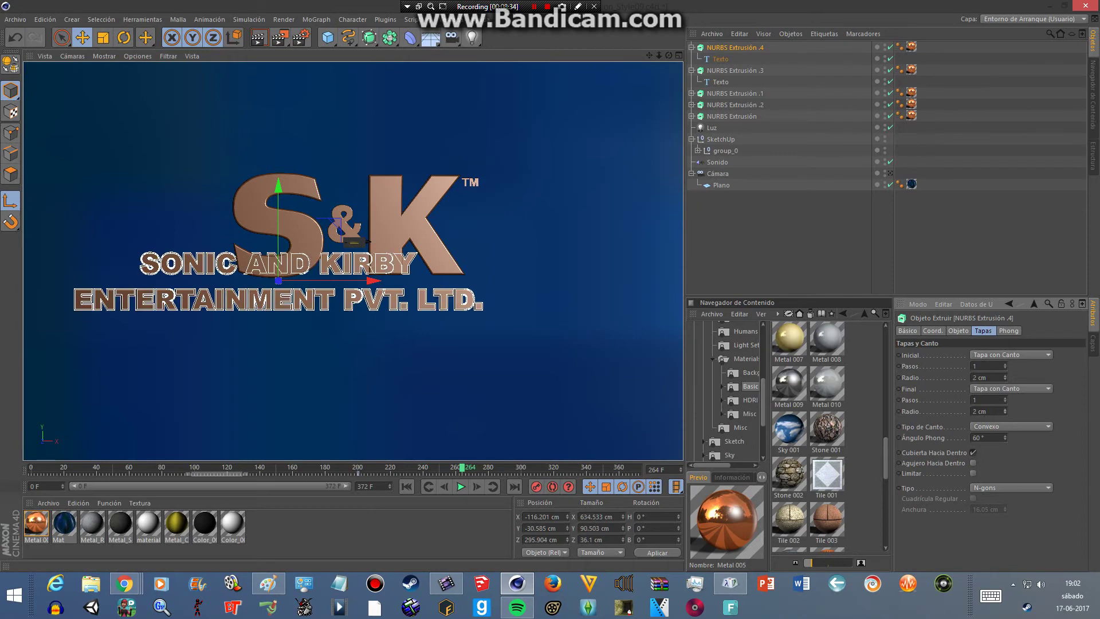
key(ctrl+z)
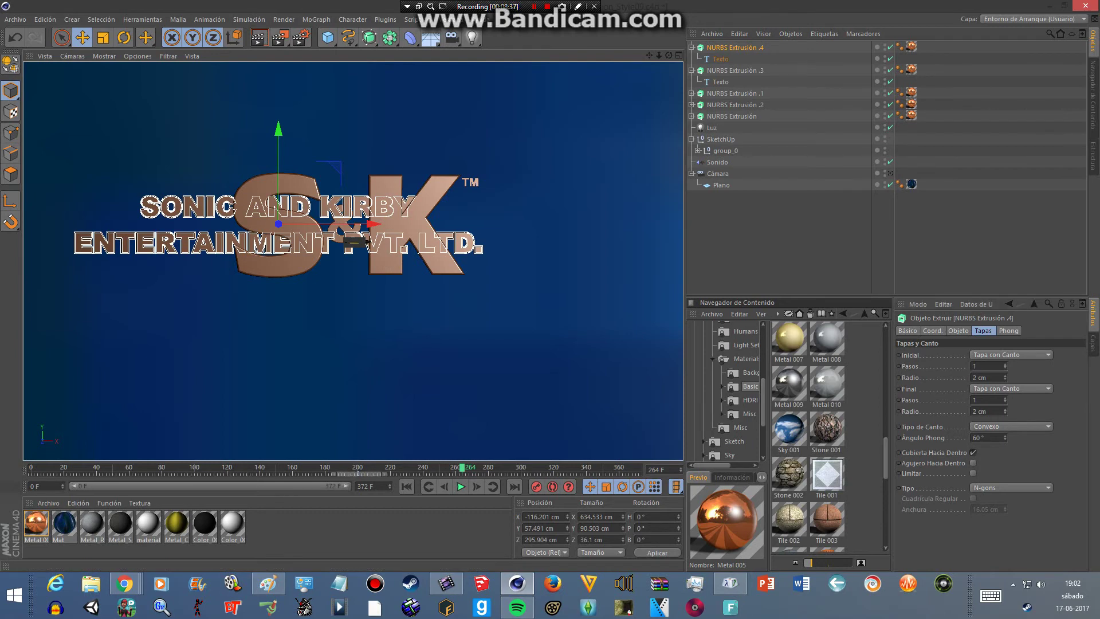
drag(278, 223, 343, 340)
Step: Centre the subtitle horizontally by setting its P.X position to 0
click(932, 331)
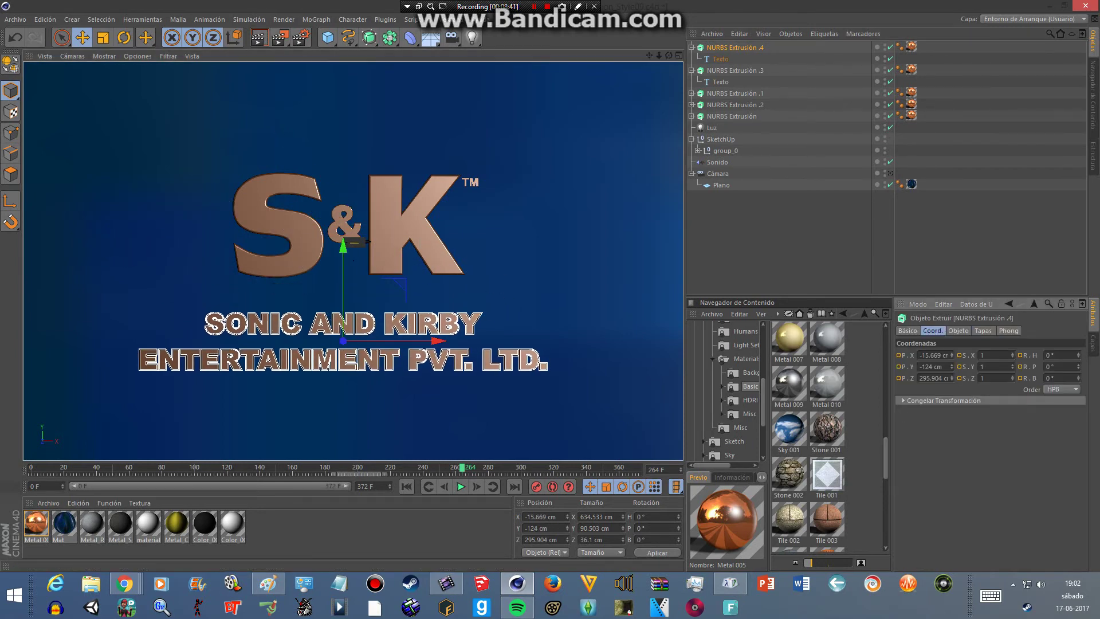
text(0)
key(Return)
Step: Switch the viewport to Perspectiva and look through the scene camera
click(72, 55)
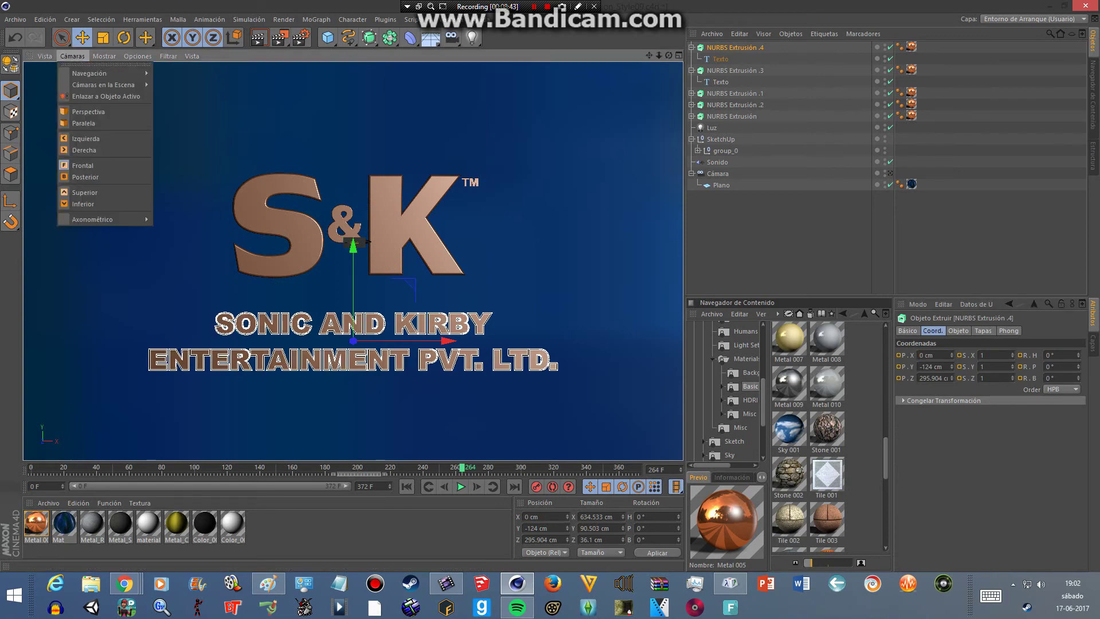
click(86, 110)
click(889, 173)
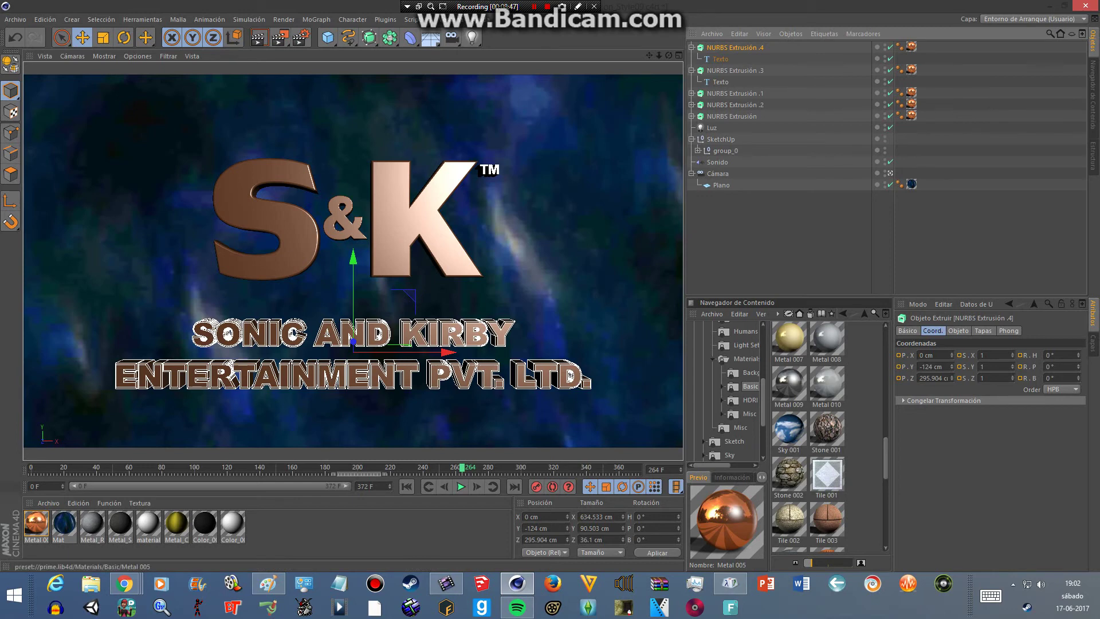
scroll(808, 435, up, 2)
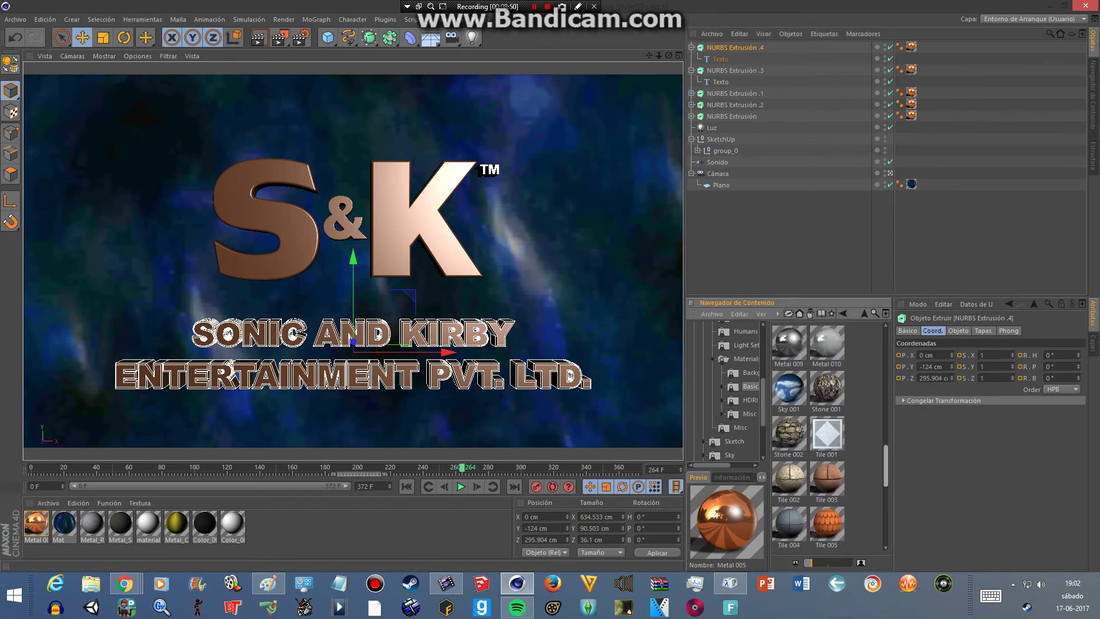
scroll(789, 435, up, 1)
scroll(788, 435, up, 1)
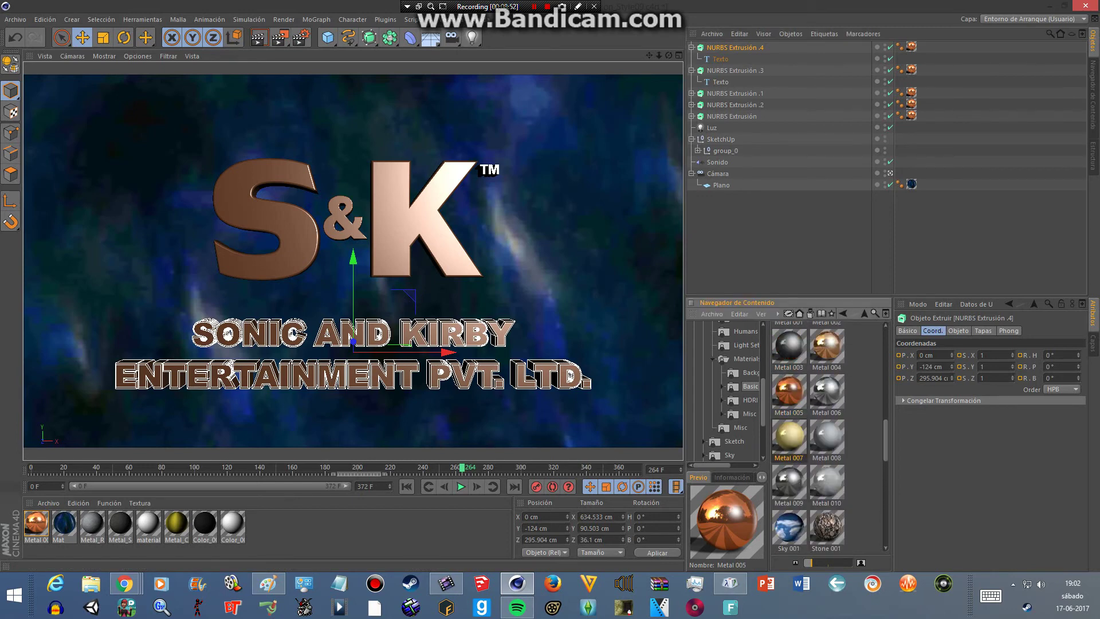
Step: Apply the gold Metal 007 material to NURBS Extrusión .4 and scrub the timeline back
drag(789, 436, 911, 47)
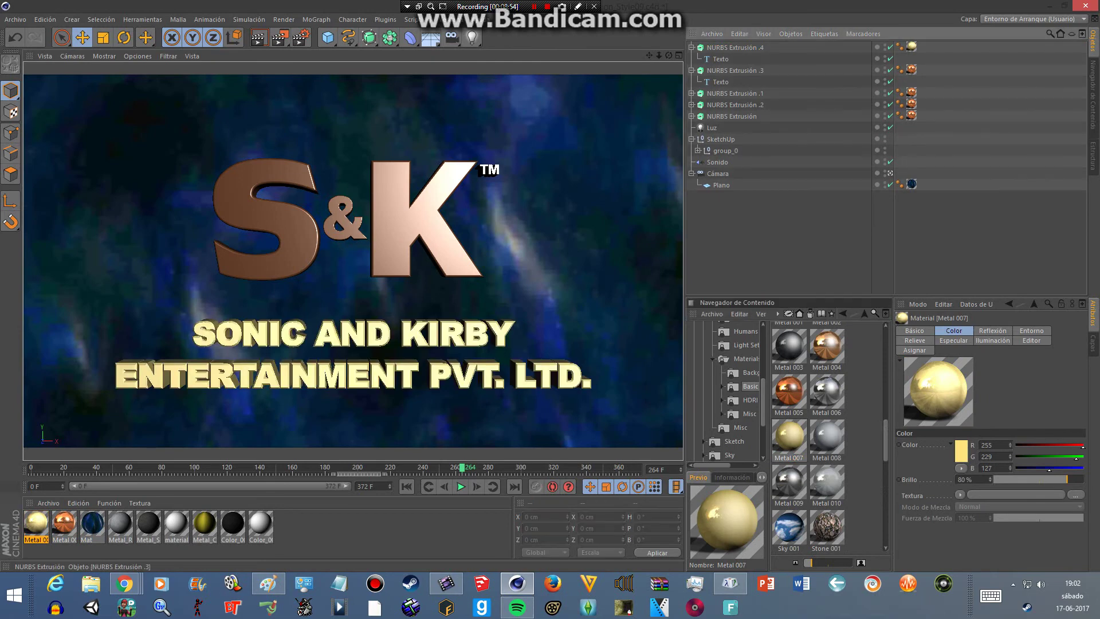
click(569, 375)
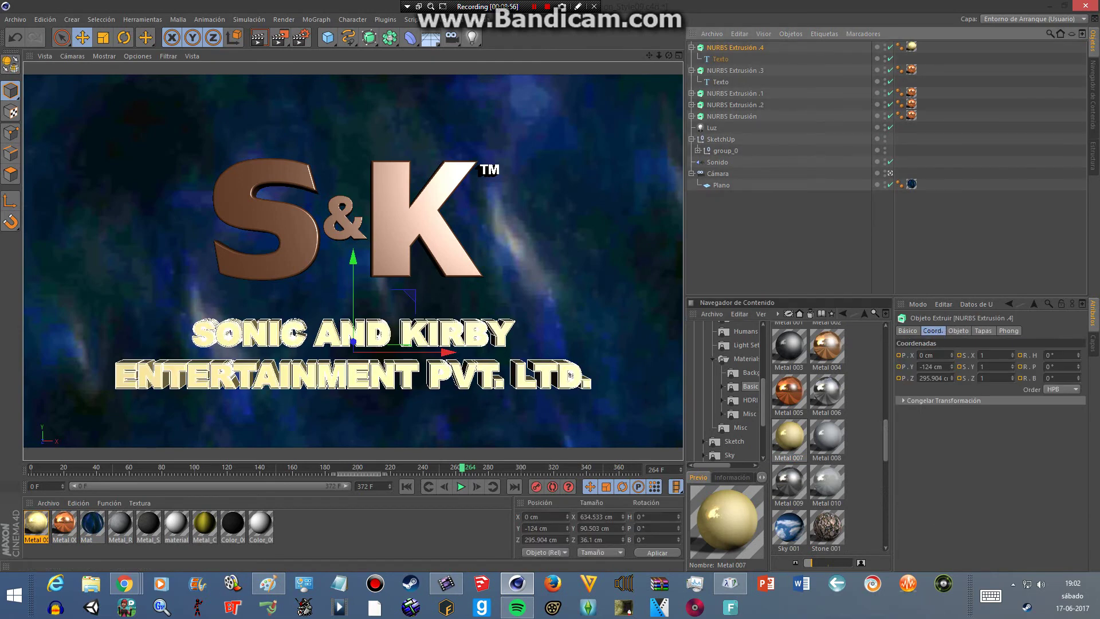
drag(462, 468, 393, 467)
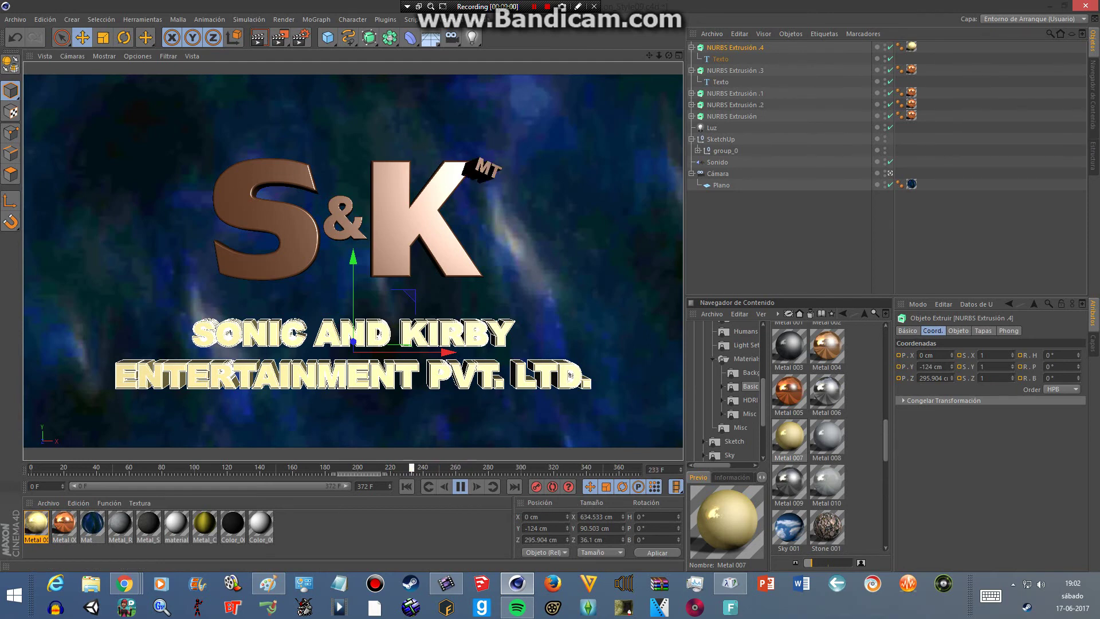
Step: Preview the fly-in, then tilt the subtitle away from the camera
click(460, 486)
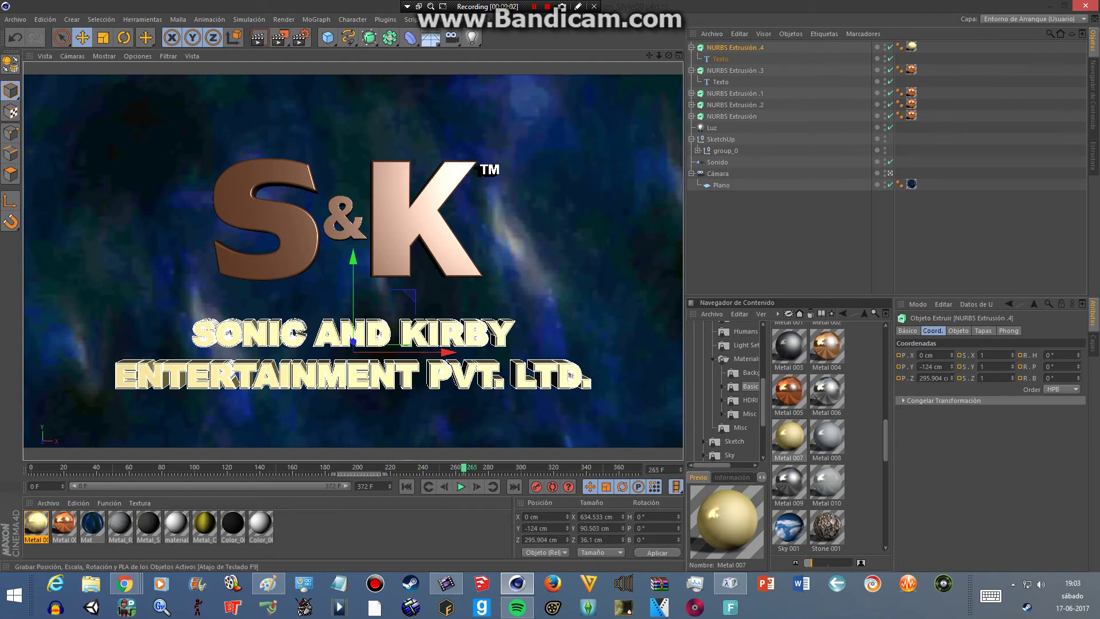
click(460, 486)
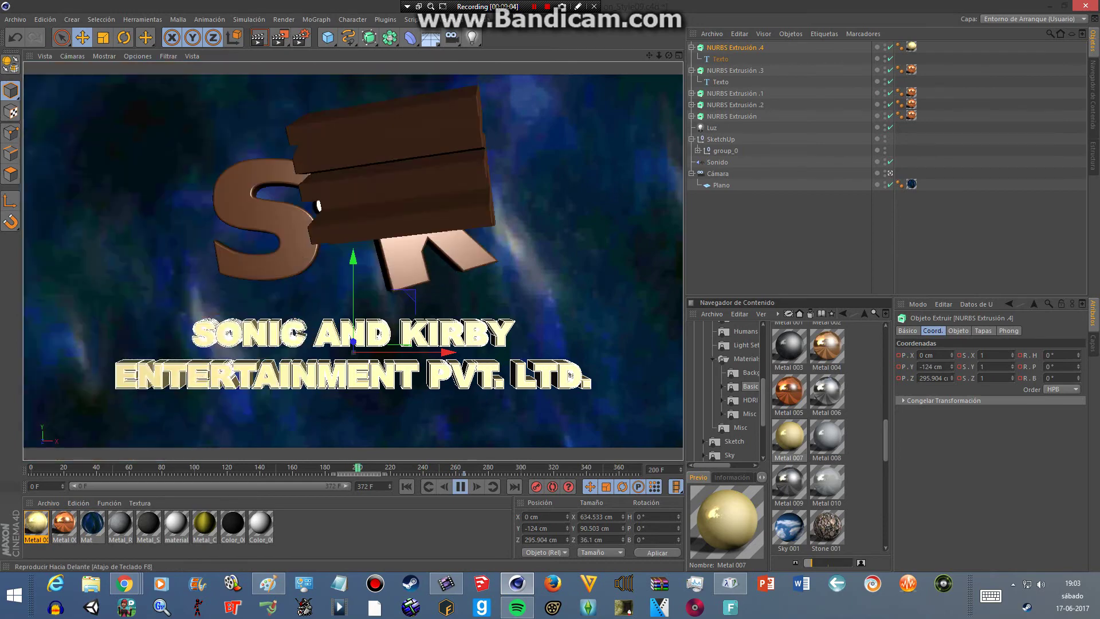
click(460, 486)
key(r)
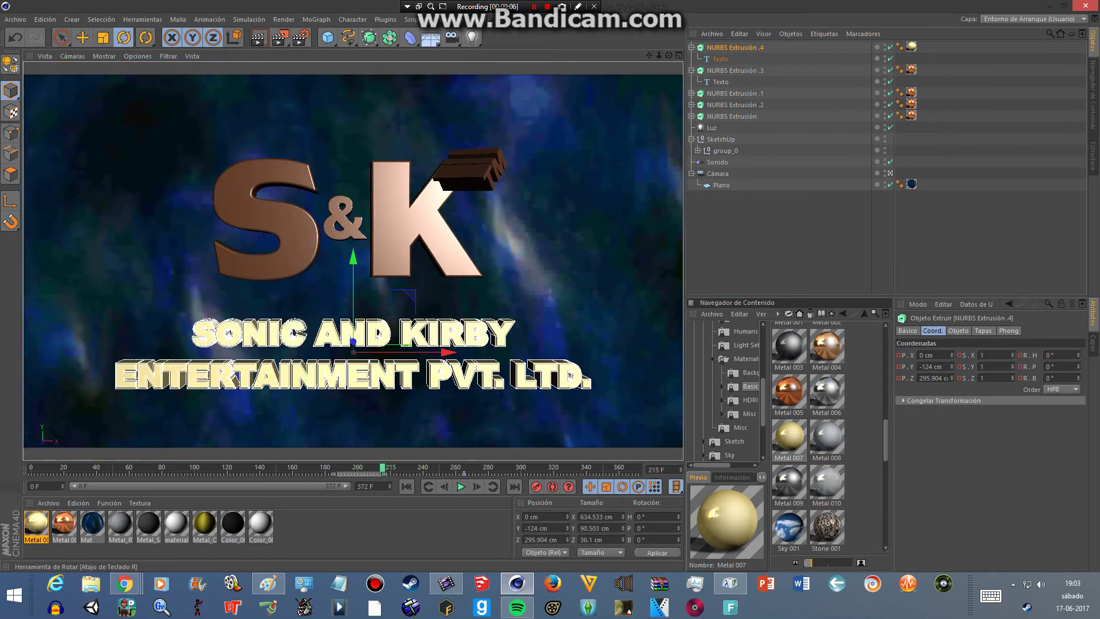
mouse_move(359, 309)
mouse_down()
mouse_move(358, 401)
mouse_move(401, 321)
mouse_move(366, 390)
mouse_move(373, 373)
mouse_move(355, 344)
mouse_move(430, 224)
mouse_up()
Step: Push the subtitle far back along Z and preview its fly-in
key(e)
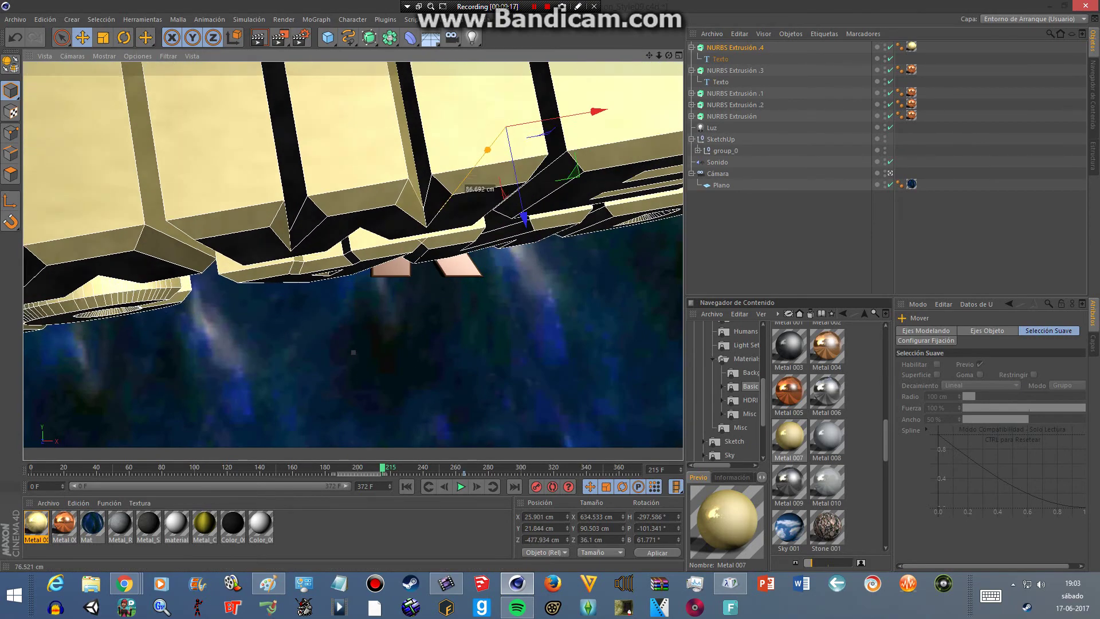
drag(353, 352, 353, 351)
click(459, 487)
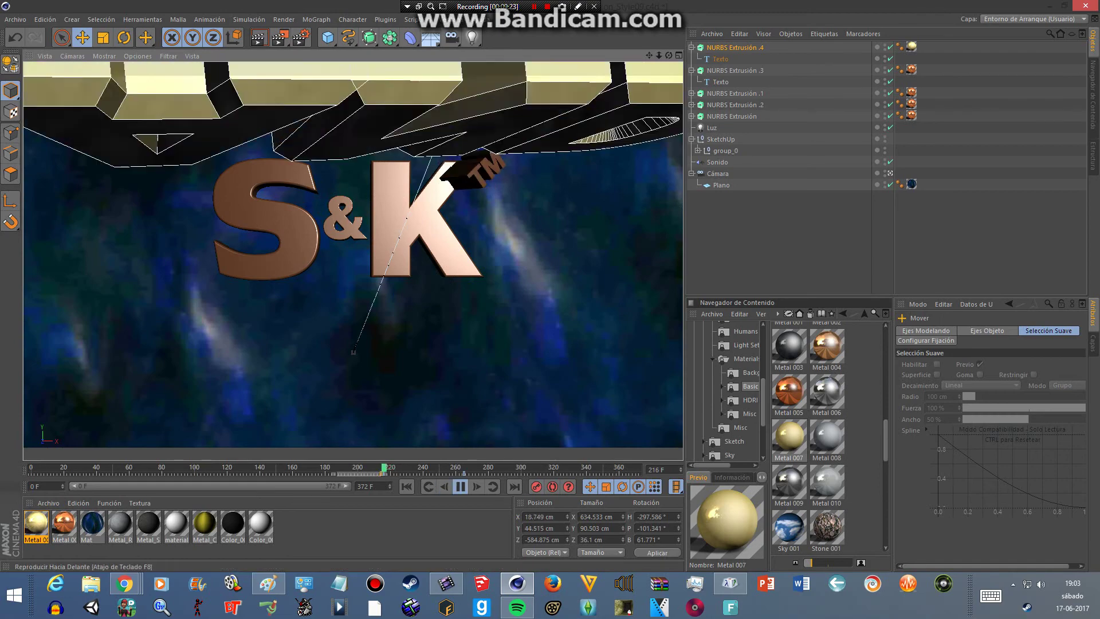
click(460, 486)
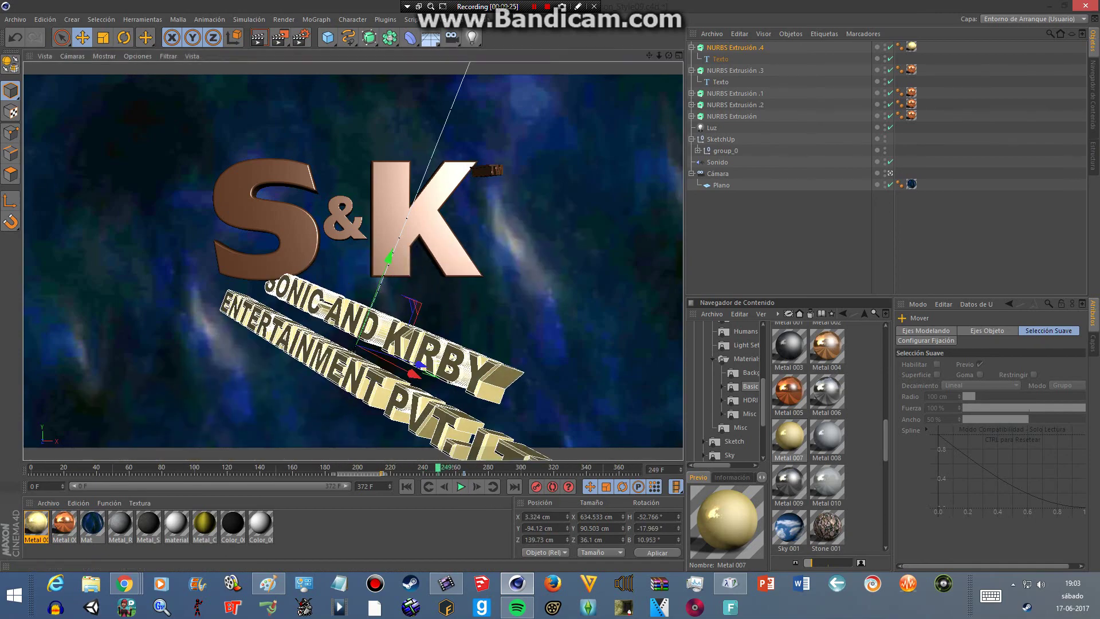
Step: At an earlier frame, rotate the subtitle into its tumbling starting pose
key(ctrl+f)
key(r)
drag(401, 320, 435, 270)
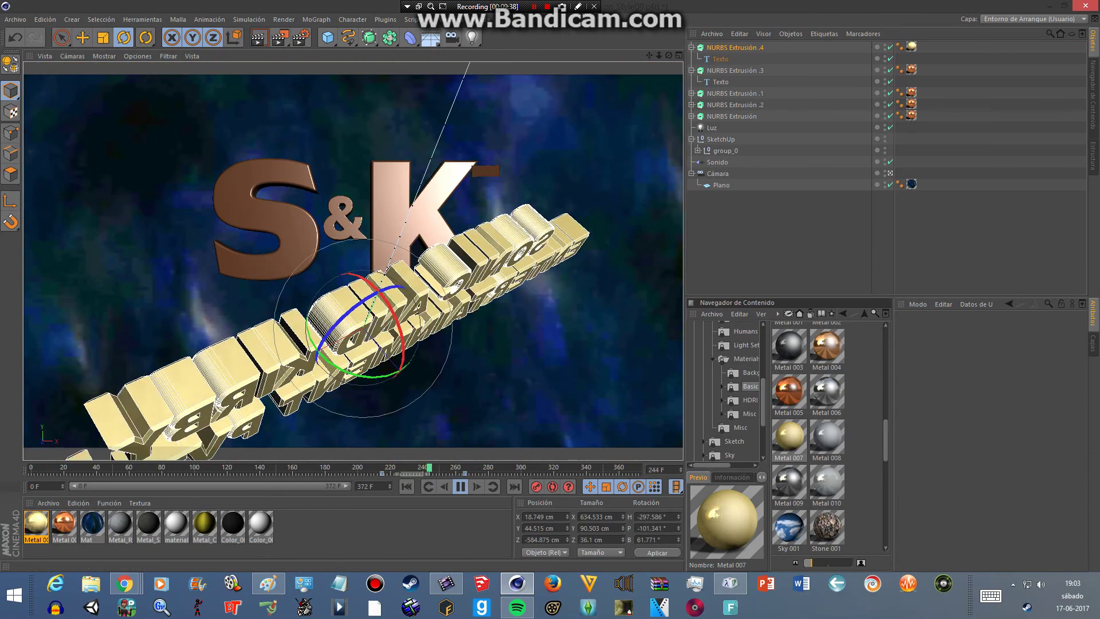
click(460, 486)
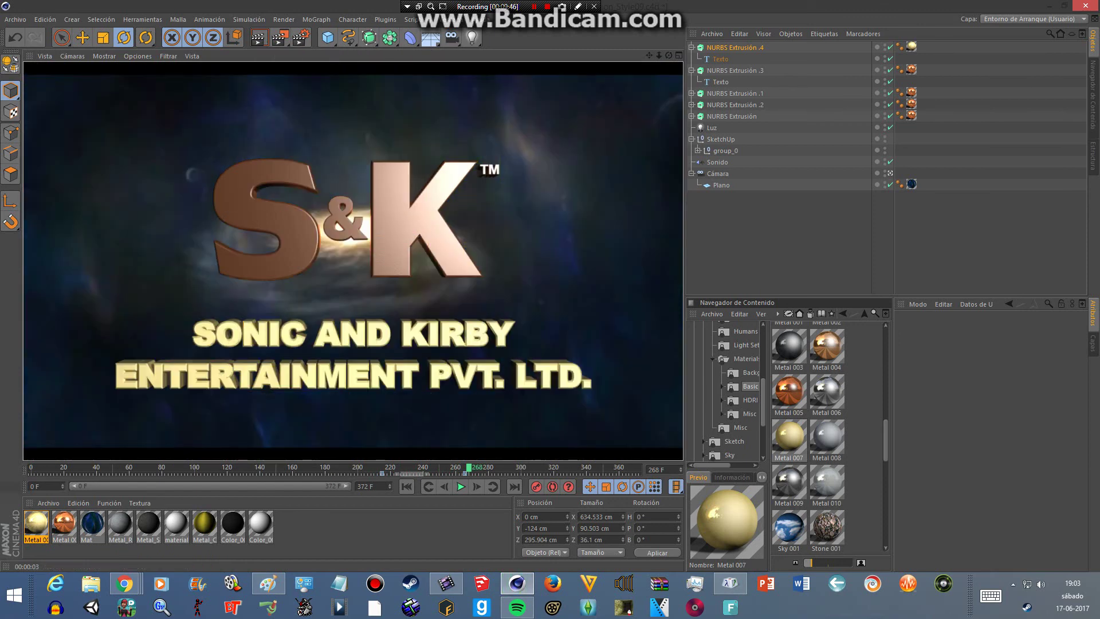
Step: Add a 400 cm Plano primitive oriented -Z to face the camera
click(328, 37)
click(453, 71)
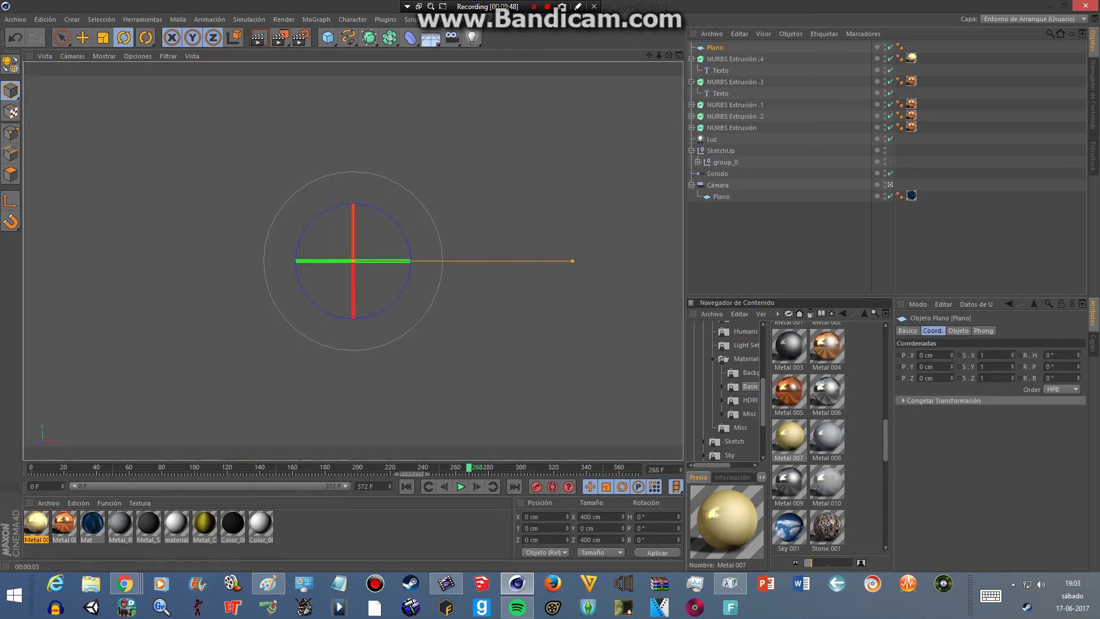
click(958, 331)
click(999, 458)
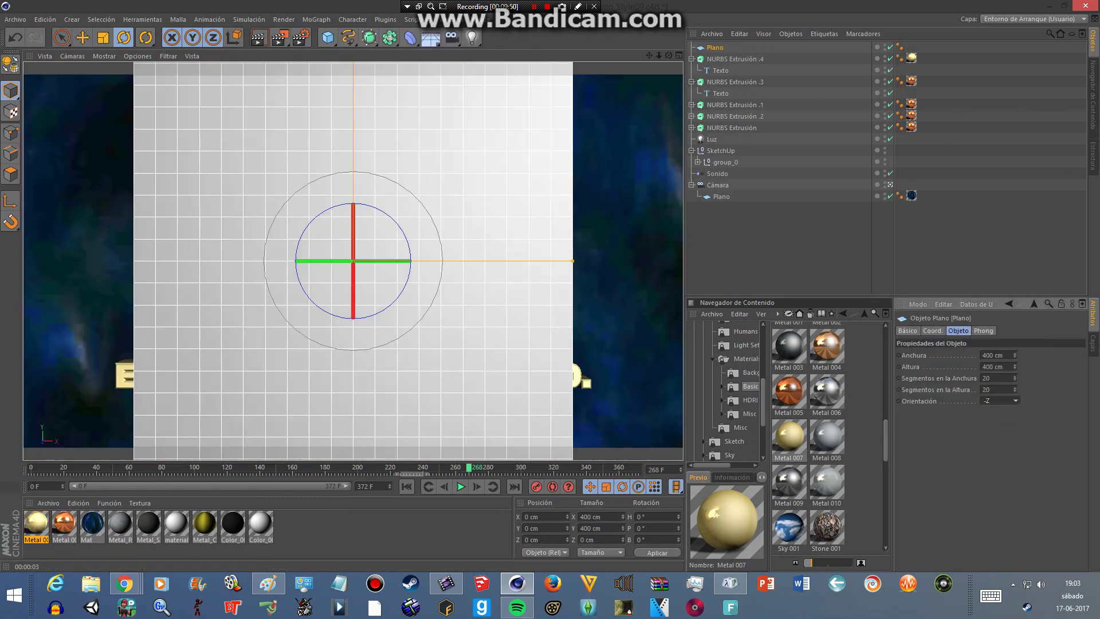
Step: Search Google for 'flare png' in a new Chrome tab
click(444, 527)
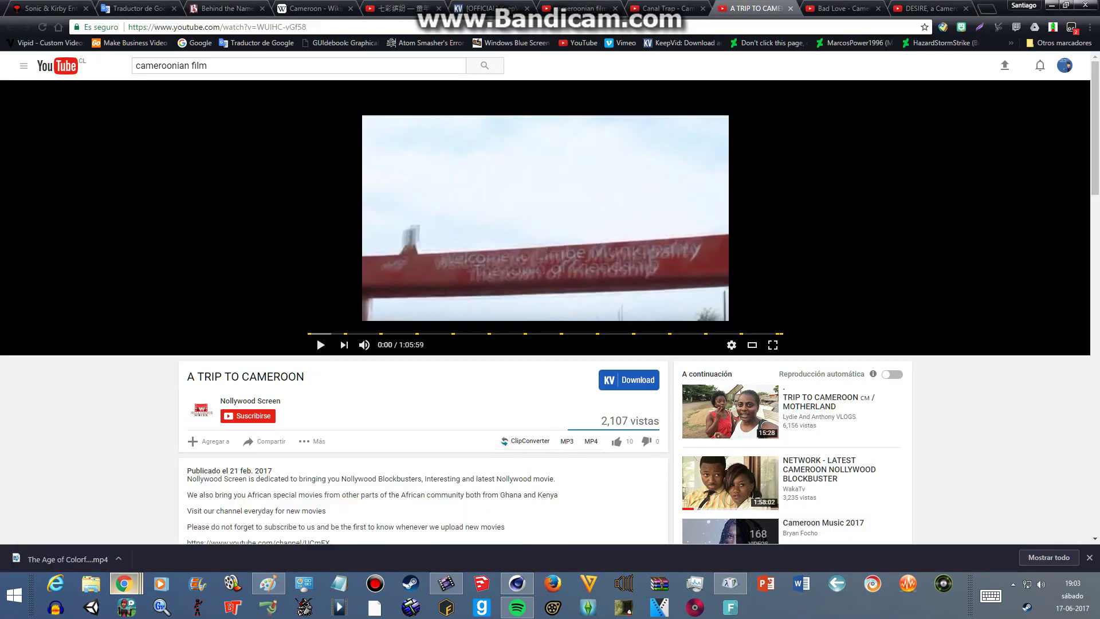
key(ctrl+t)
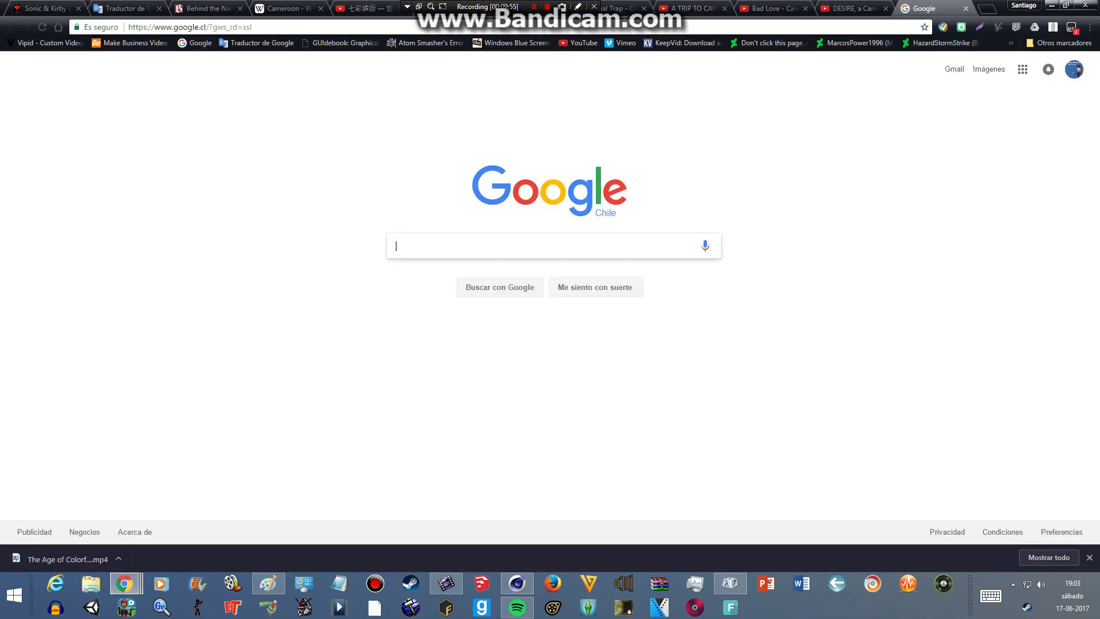
text(flare png)
key(Return)
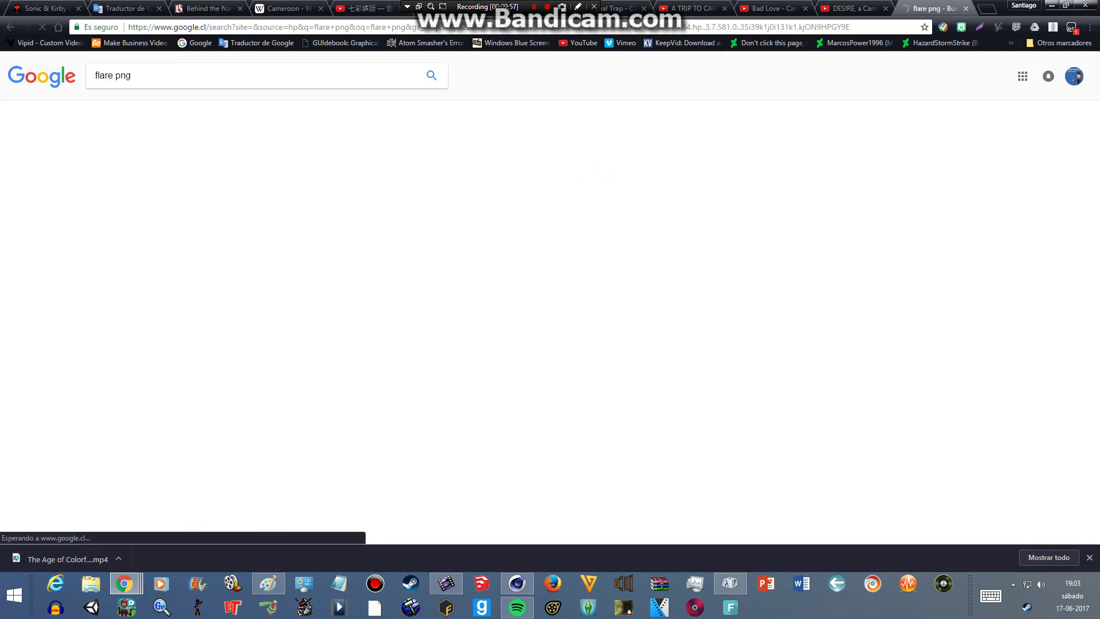